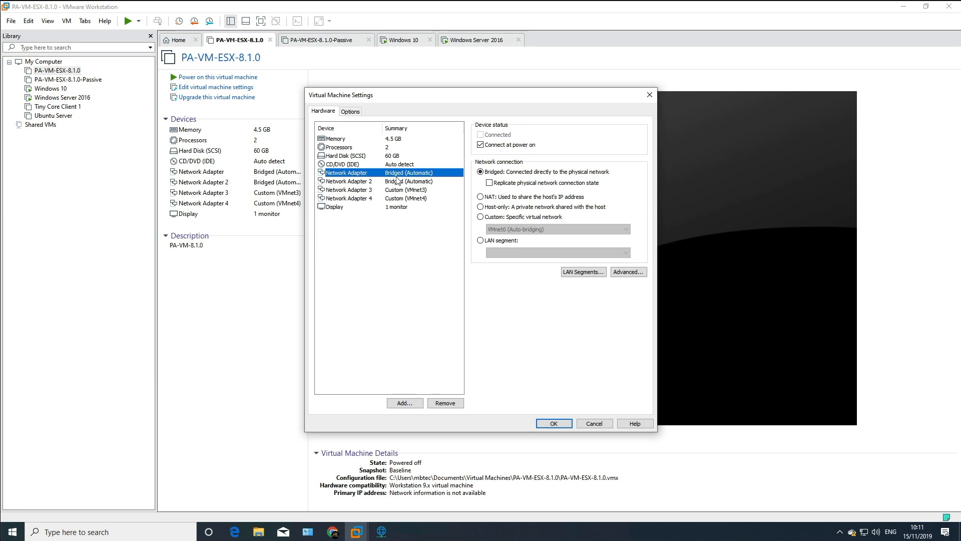
- Review the network connections of adapters 2, 3 and 4 in the PA-VM-ESX-8.1.0 settings and close them
{"action": "left_click", "coordinate": [351, 183]}
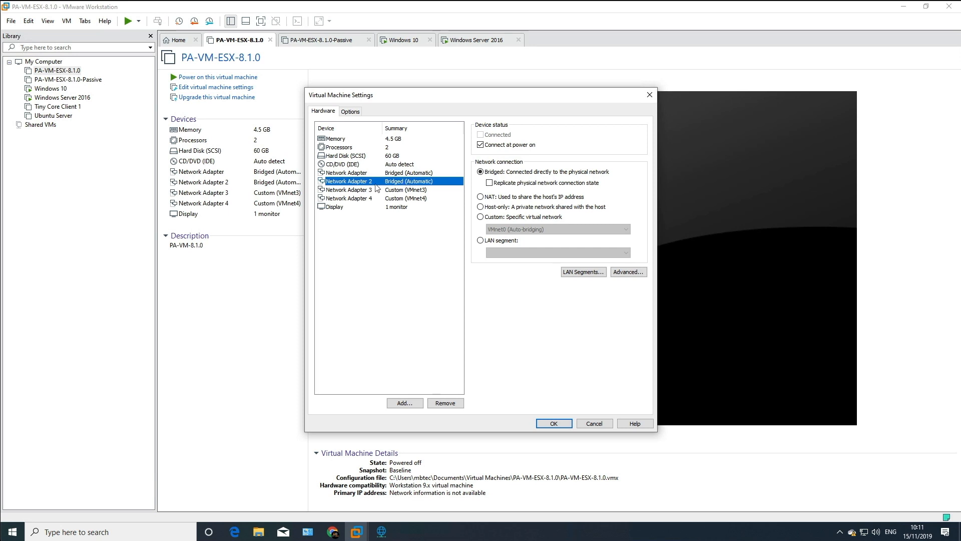
{"action": "left_click", "coordinate": [351, 192]}
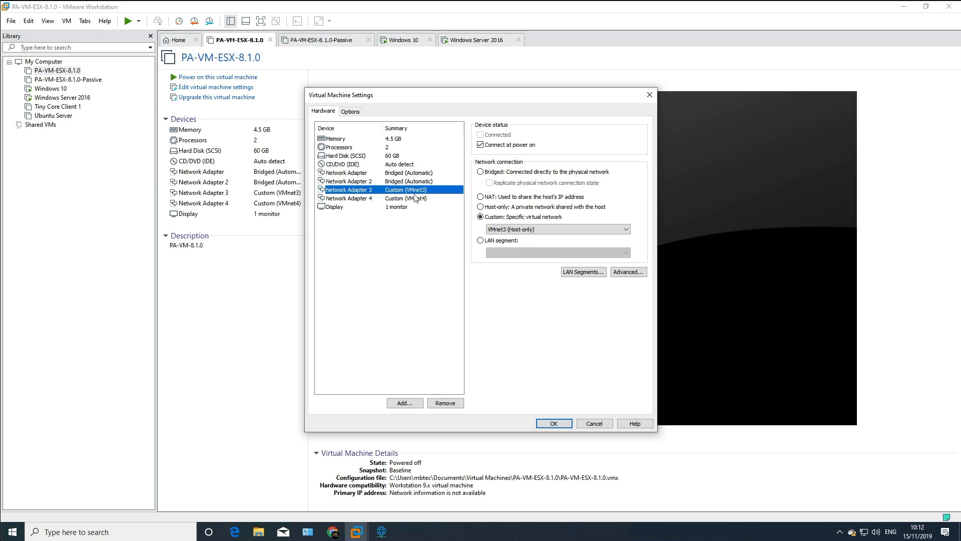
{"action": "left_click", "coordinate": [360, 198]}
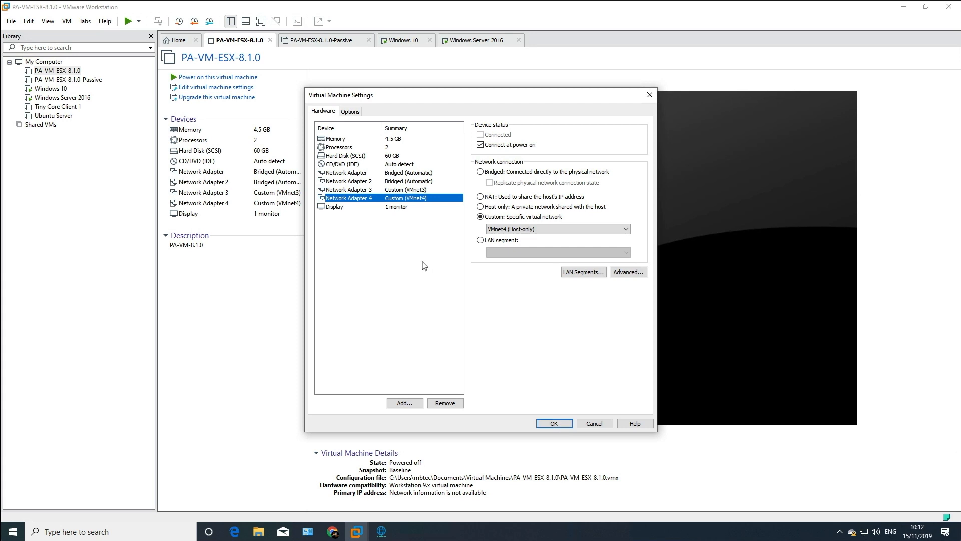
{"action": "left_click", "coordinate": [551, 426]}
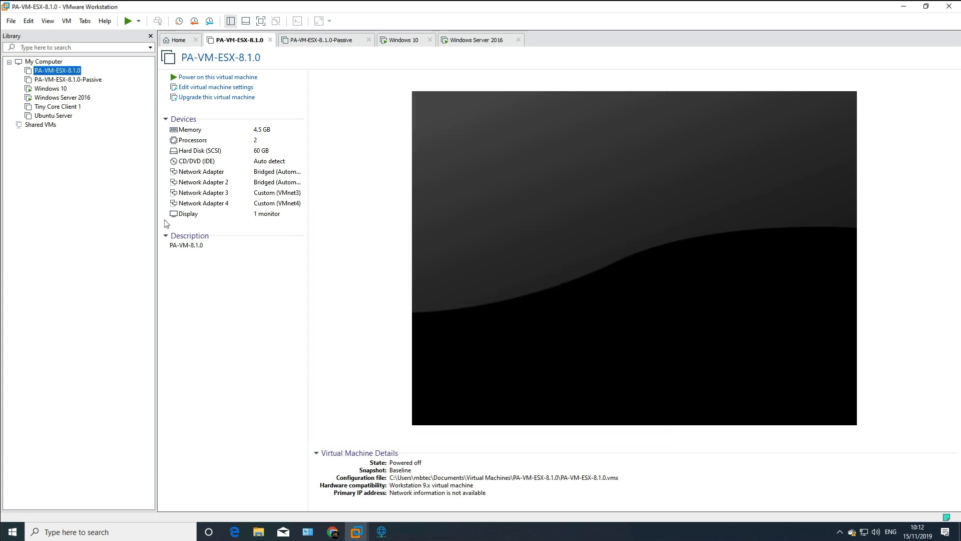
- Review the connection of each network adapter in the PA-VM-ESX-8.1.0-Passive settings and close them
{"action": "left_click", "coordinate": [65, 79]}
{"action": "right_click", "coordinate": [63, 79]}
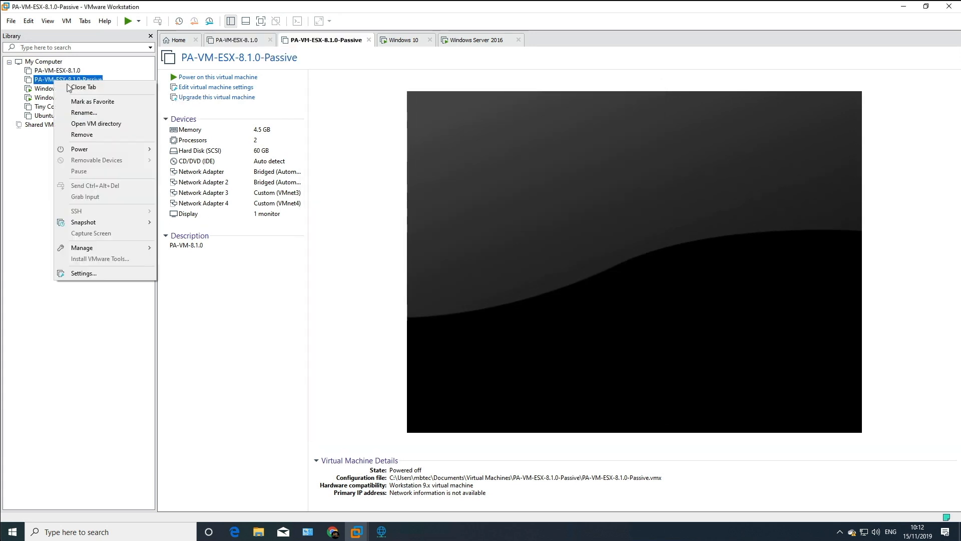
{"action": "left_click", "coordinate": [110, 275]}
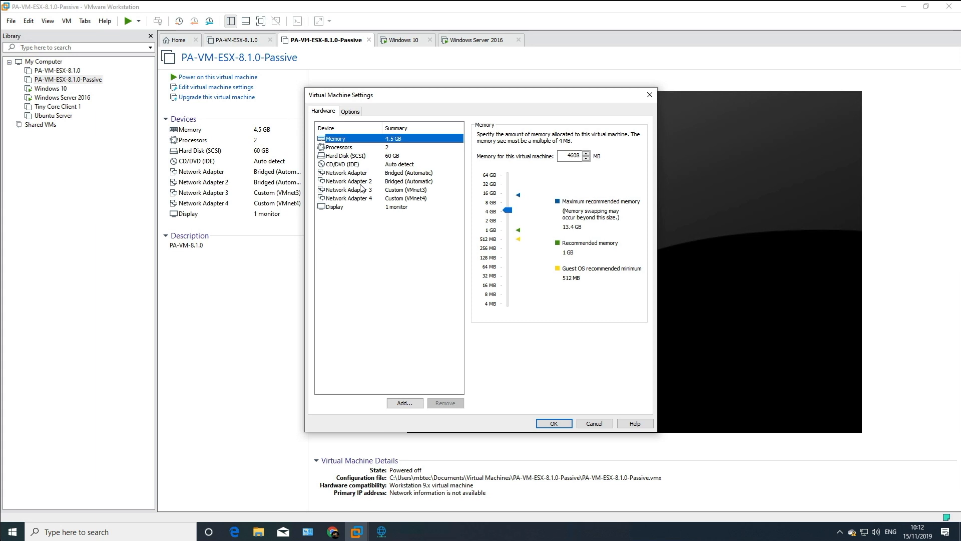
{"action": "left_click", "coordinate": [354, 182]}
{"action": "key", "text": "Up"}
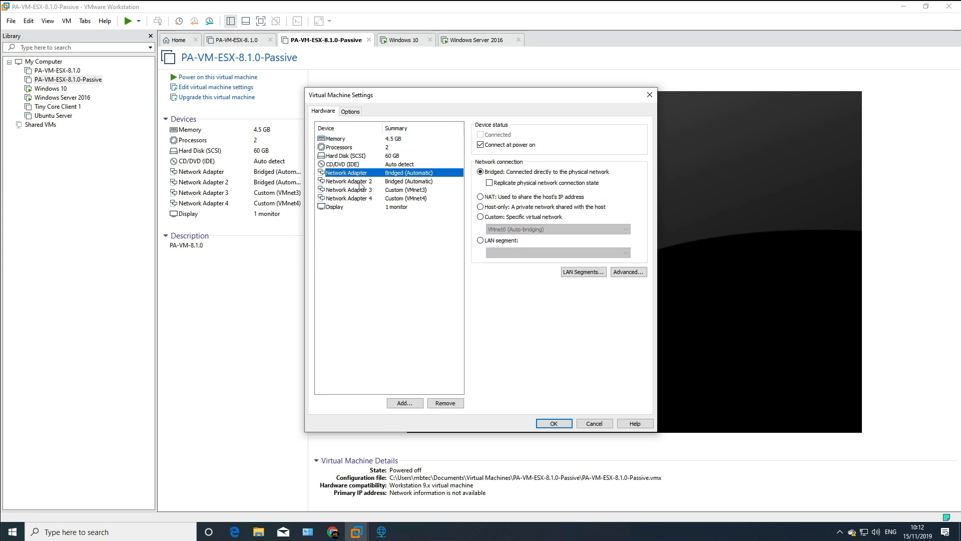
{"action": "left_click", "coordinate": [357, 182]}
{"action": "left_click", "coordinate": [357, 190]}
{"action": "left_click", "coordinate": [358, 199]}
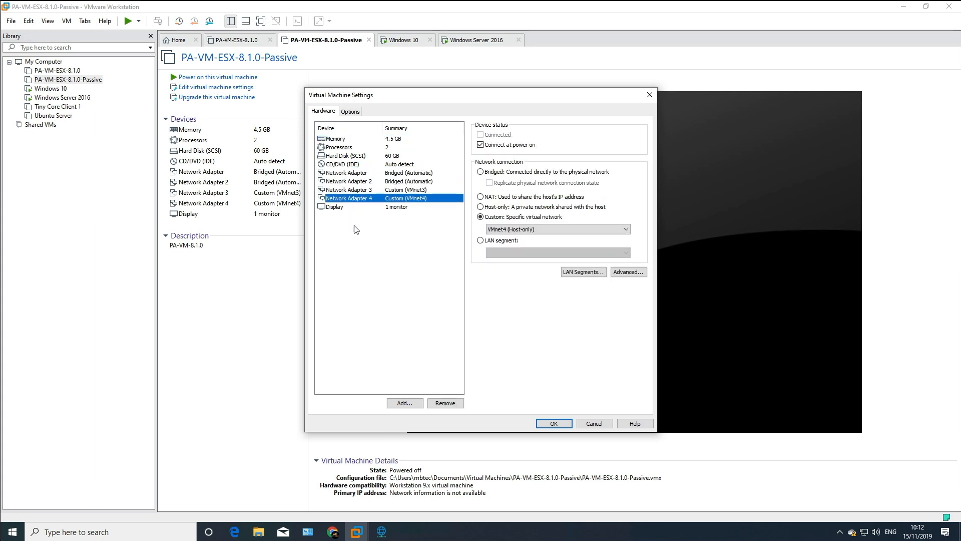
{"action": "left_click", "coordinate": [553, 423]}
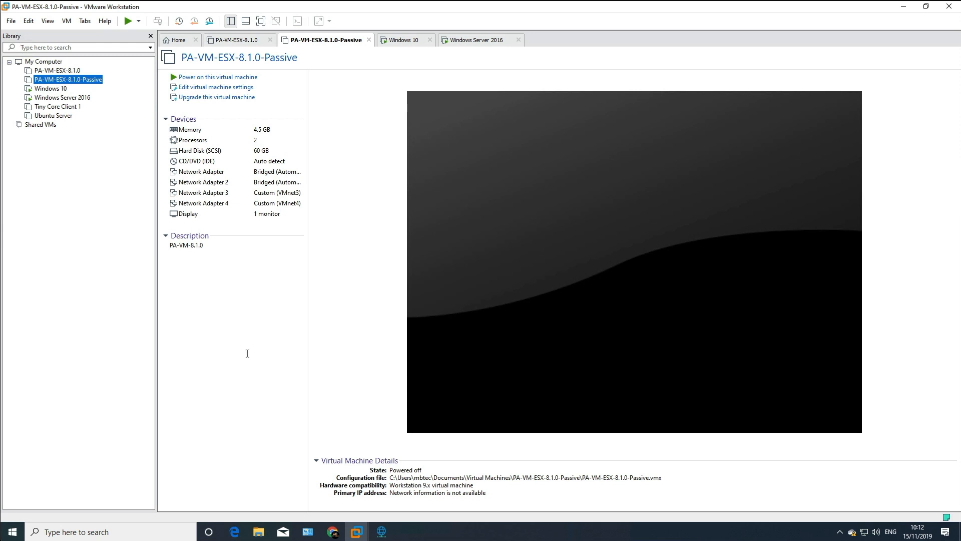
- Launch the Virtual Network Editor as administrator and approve the elevation
{"action": "left_click", "coordinate": [21, 532]}
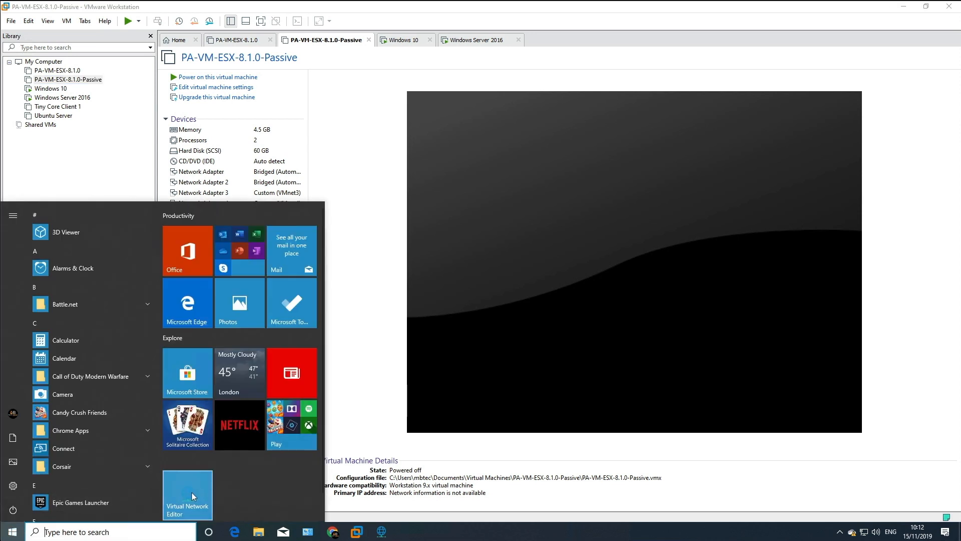
{"action": "right_click", "coordinate": [193, 491]}
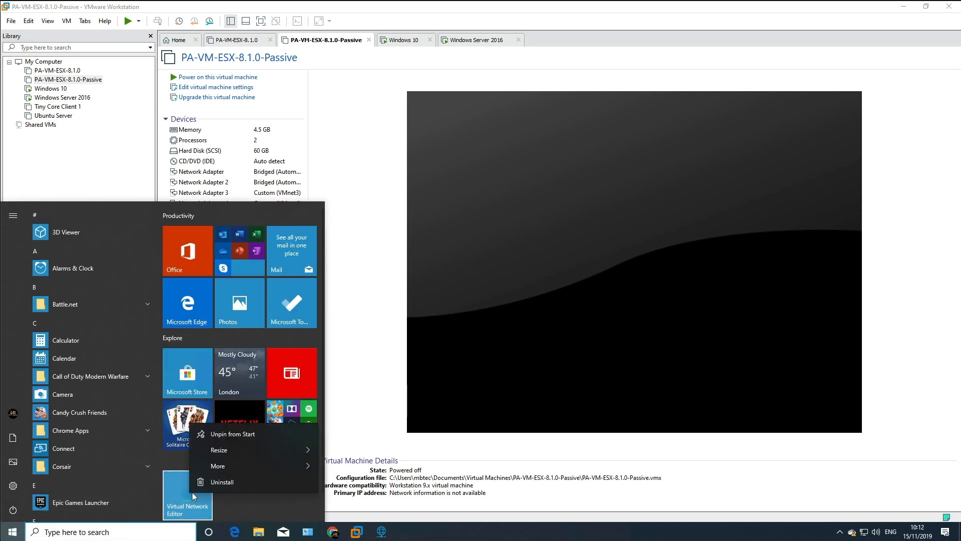
{"action": "mouse_move", "coordinate": [238, 466]}
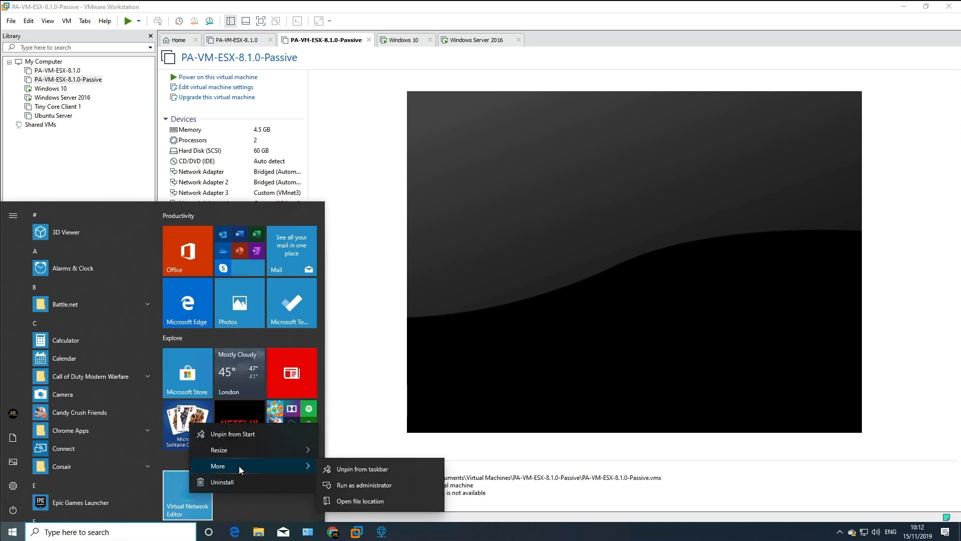
{"action": "left_click", "coordinate": [332, 482]}
{"action": "left_click", "coordinate": [436, 334]}
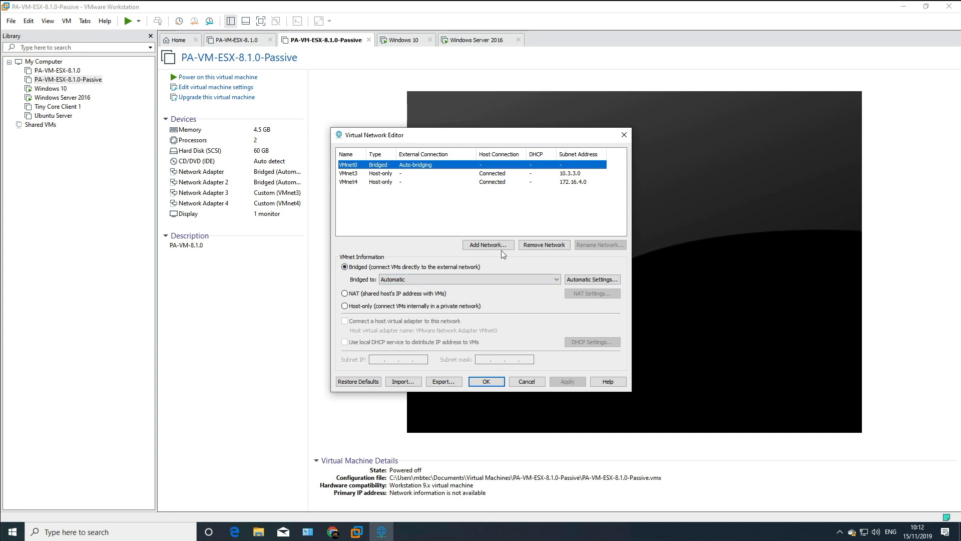
- Add the host-only network VMnet5 with subnet IP 1.1.1.0 and the local DHCP service disabled
{"action": "left_click", "coordinate": [493, 246]}
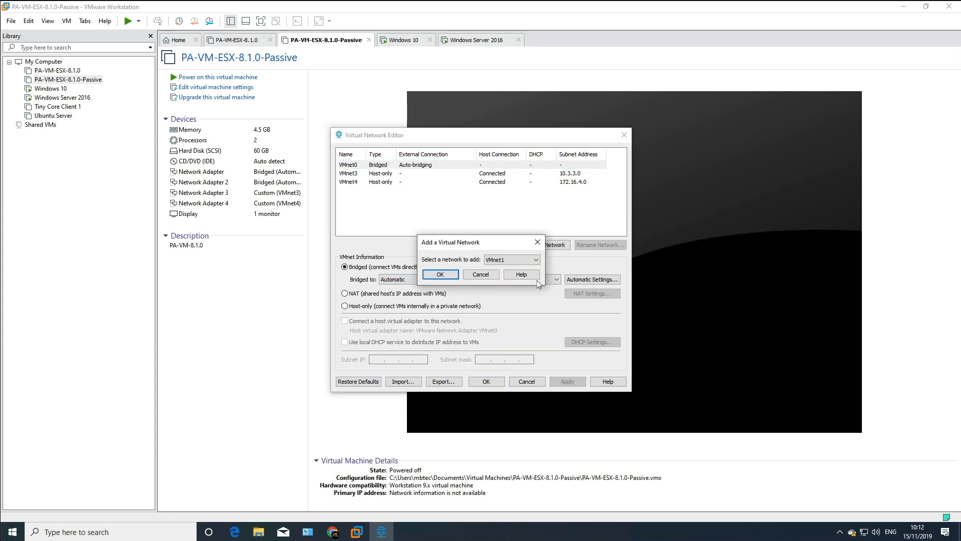
{"action": "left_click", "coordinate": [535, 259]}
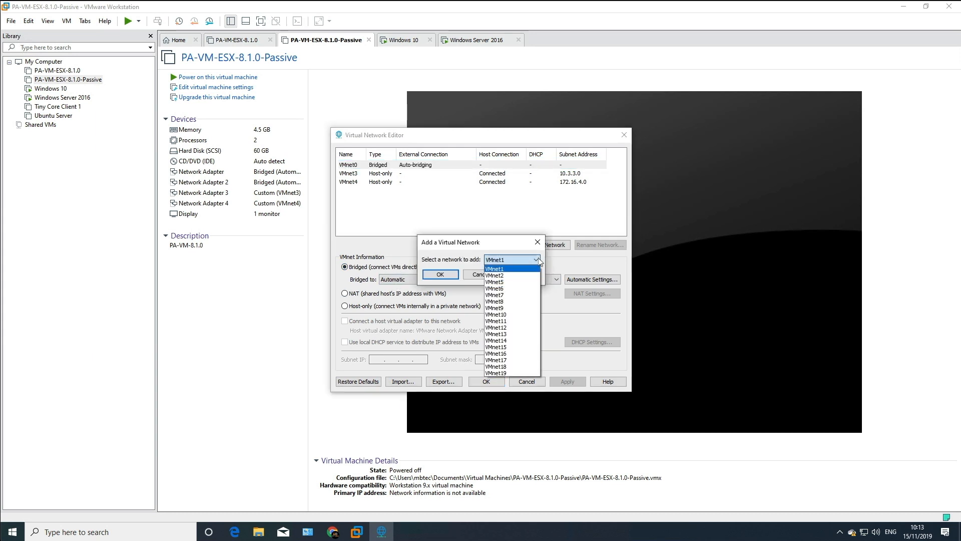
{"action": "left_click", "coordinate": [509, 283]}
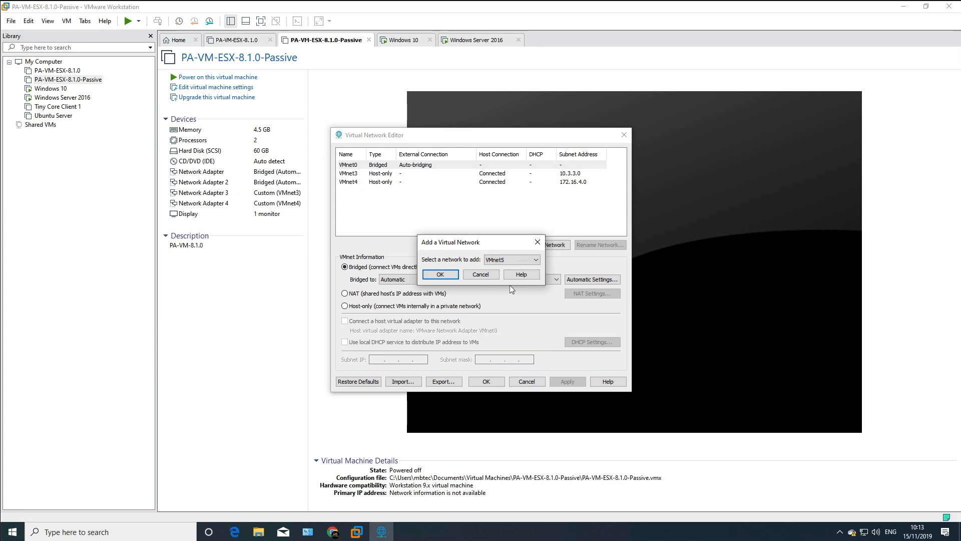
{"action": "left_click", "coordinate": [440, 274]}
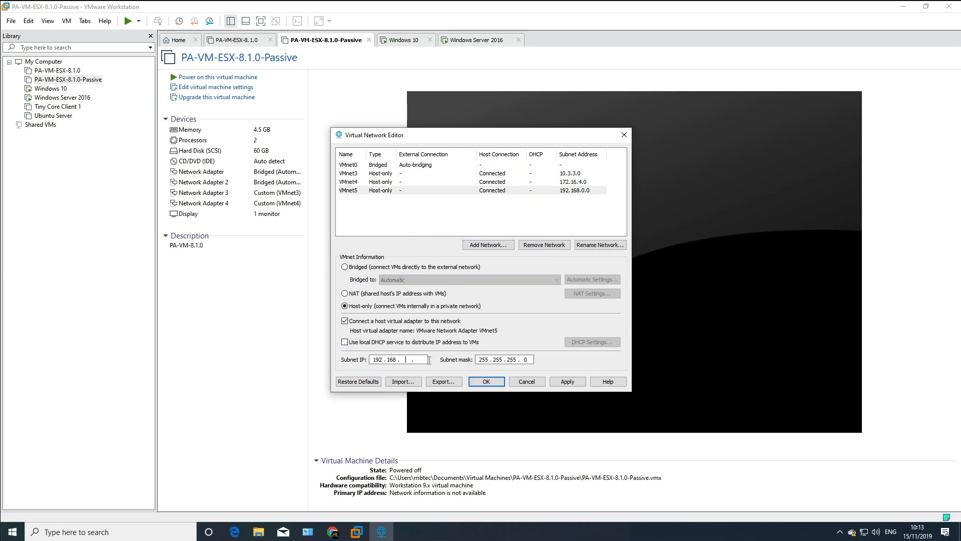
{"action": "key", "text": "BackSpace"}
{"action": "key", "text": "BackSpace"}
{"action": "key", "text": "BackSpace"}
- Add another virtual network, VMnet6, in the Virtual Network Editor
{"action": "left_click", "coordinate": [482, 247]}
{"action": "left_click", "coordinate": [527, 260]}
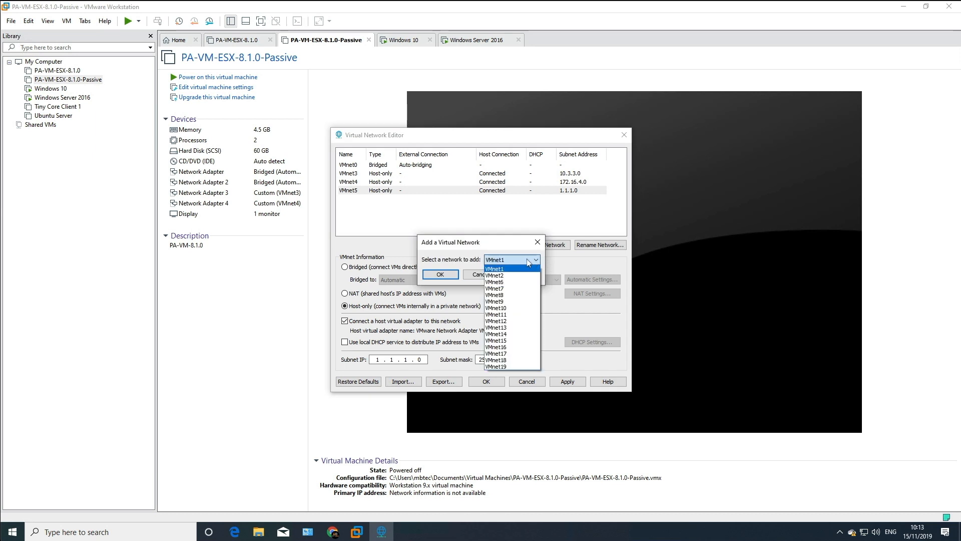
{"action": "left_click", "coordinate": [507, 282]}
{"action": "left_click", "coordinate": [447, 275]}
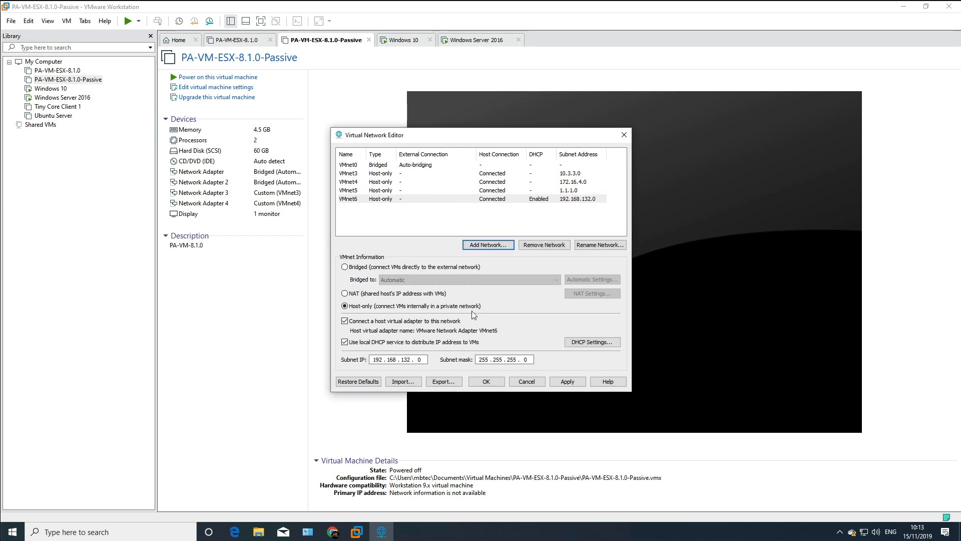
- Set VMnet6's subnet IP to 2.2.2.0 and disable its local DHCP service
{"action": "left_click", "coordinate": [427, 360]}
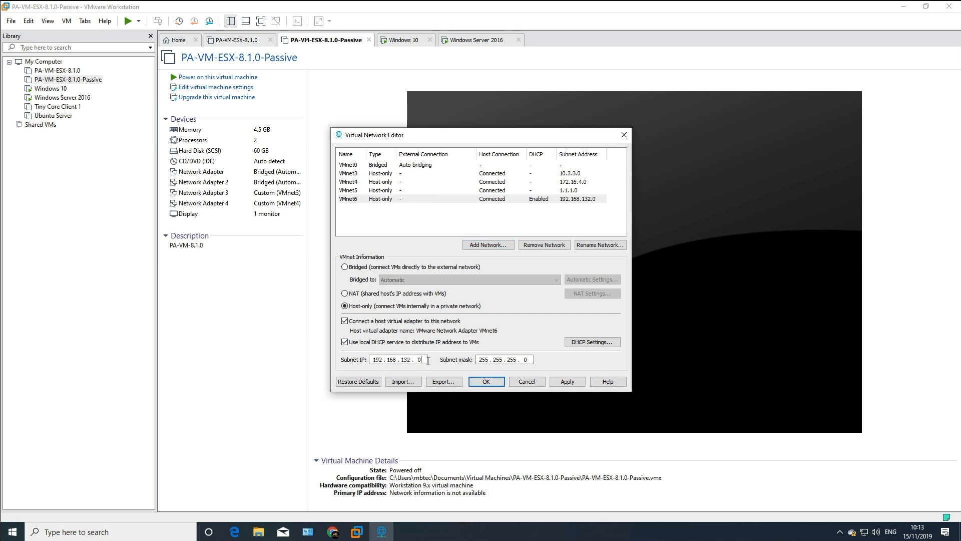
{"action": "key", "text": "BackSpace"}
{"action": "key", "text": "BackSpace"}
{"action": "key", "text": "BackSpace"}
{"action": "key", "text": "BackSpace"}
{"action": "type", "text": "1"}
{"action": "key", "text": "BackSpace"}
{"action": "key", "text": "BackSpace"}
{"action": "key", "text": "BackSpace"}
{"action": "left_click", "coordinate": [344, 342]}
- Add host-only network VMnet7 with subnet IP 3.3.3.0 and no local DHCP, and save all virtual network changes
{"action": "left_click", "coordinate": [484, 245]}
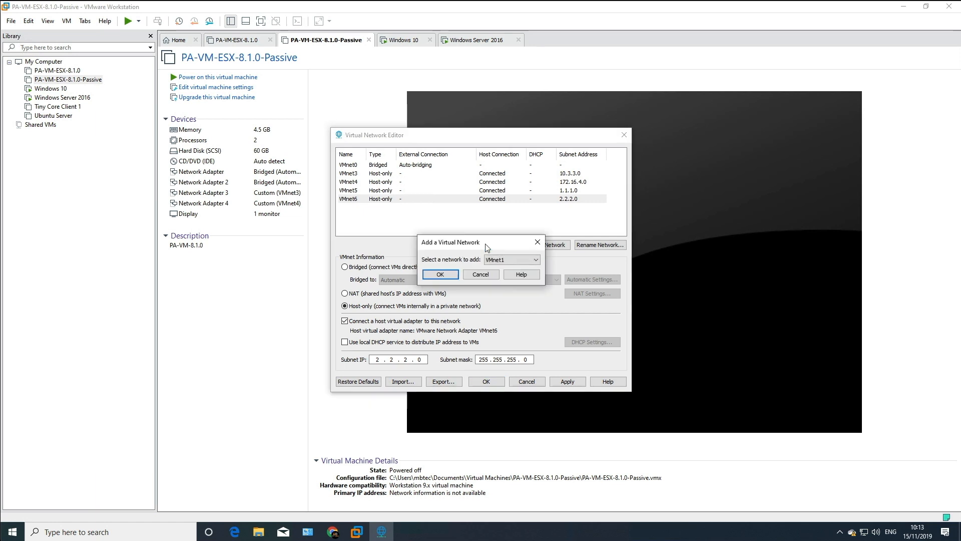
{"action": "left_click", "coordinate": [523, 259]}
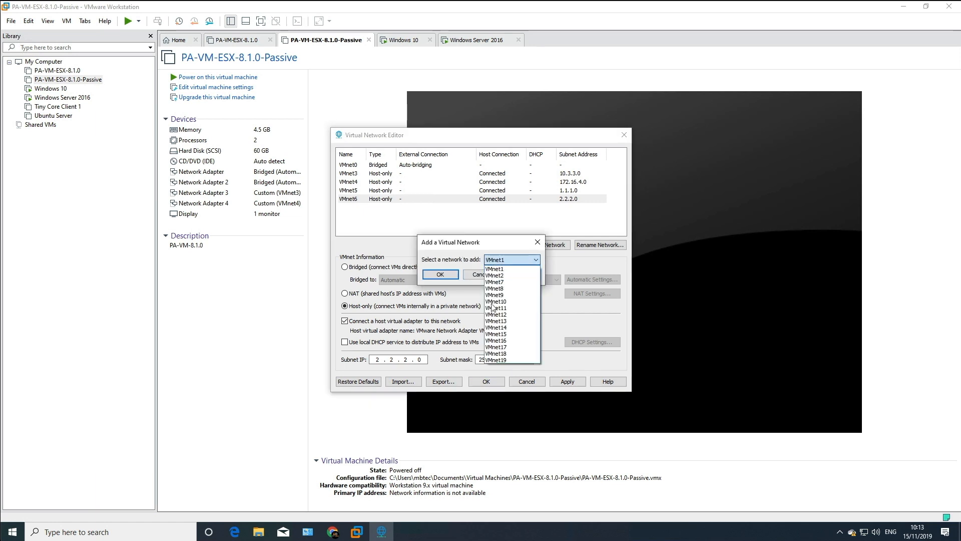
{"action": "left_click", "coordinate": [496, 282]}
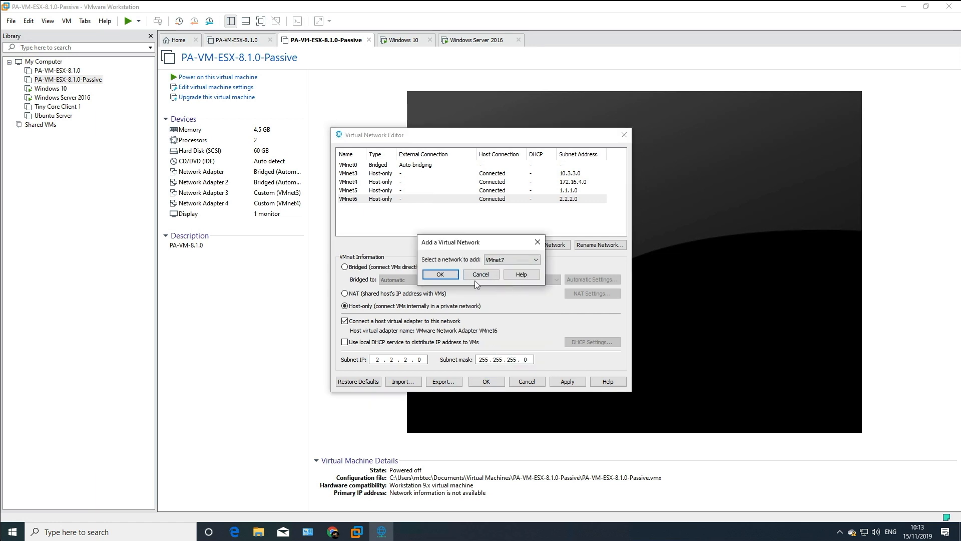
{"action": "left_click", "coordinate": [439, 274]}
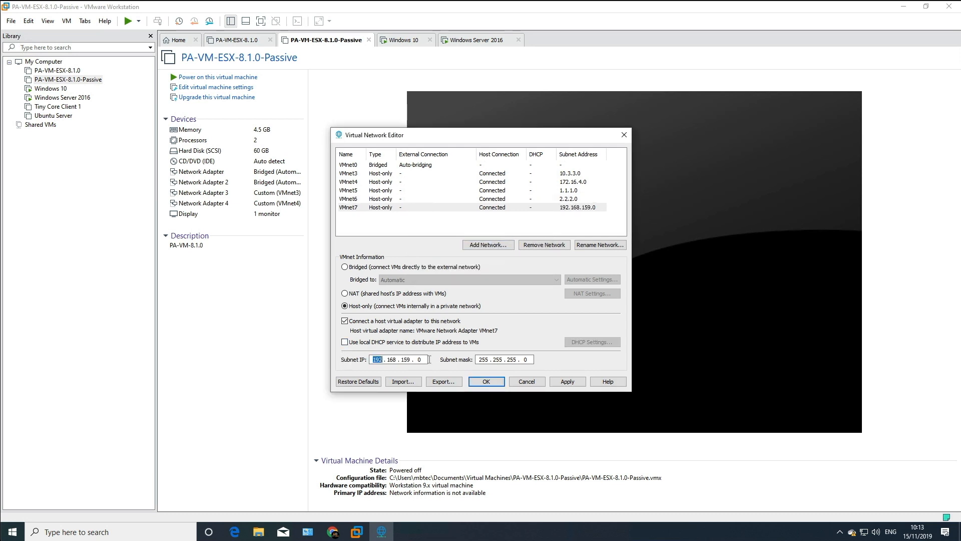
{"action": "type", "text": "3.3.3."}
{"action": "left_click", "coordinate": [566, 383]}
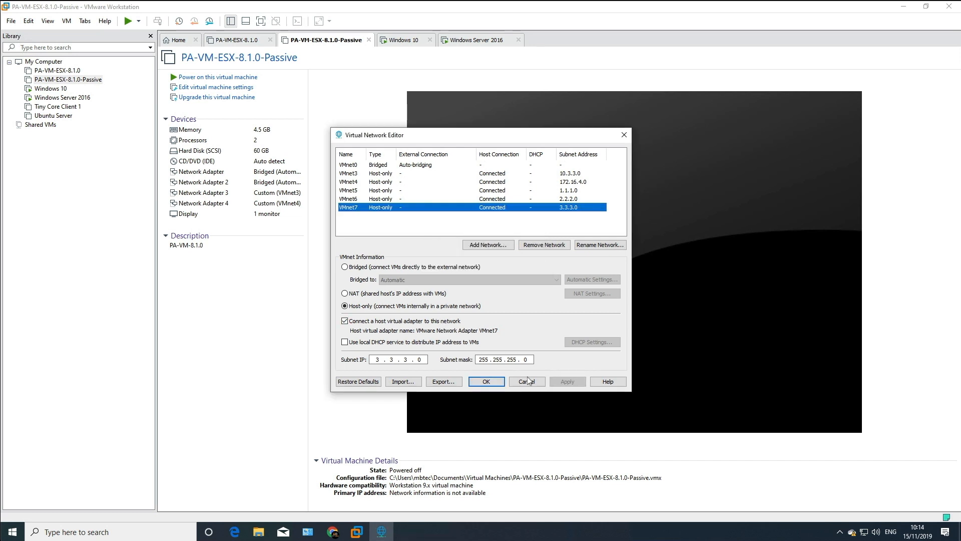
{"action": "left_click", "coordinate": [493, 381]}
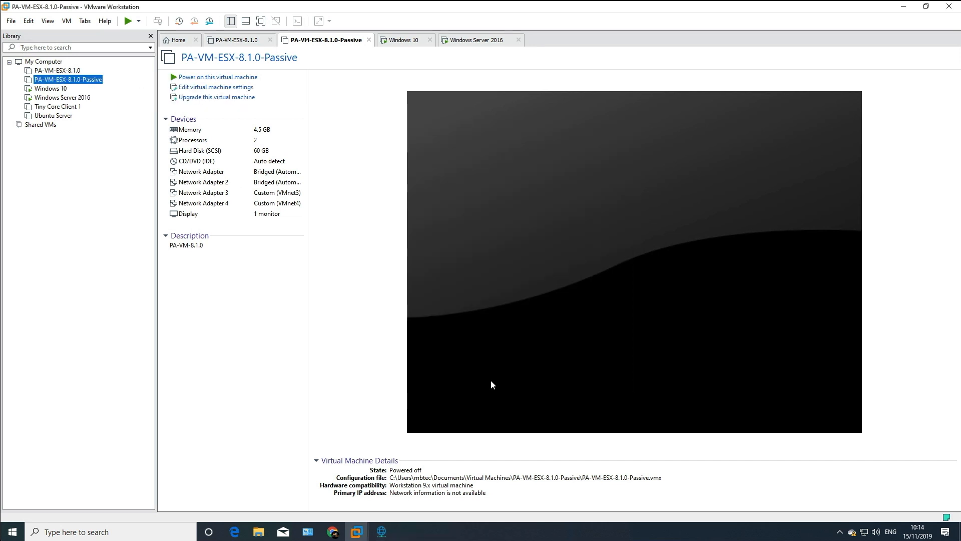
- Add a fifth network adapter to the PA-VM-ESX-8.1.0 virtual machine and connect it to the custom network VMnet5
{"action": "right_click", "coordinate": [69, 71]}
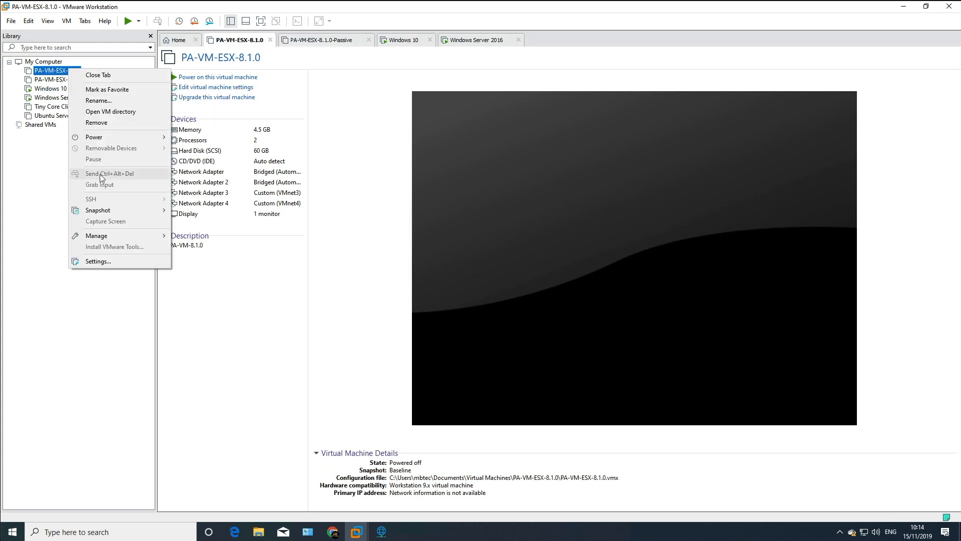
{"action": "left_click", "coordinate": [98, 261]}
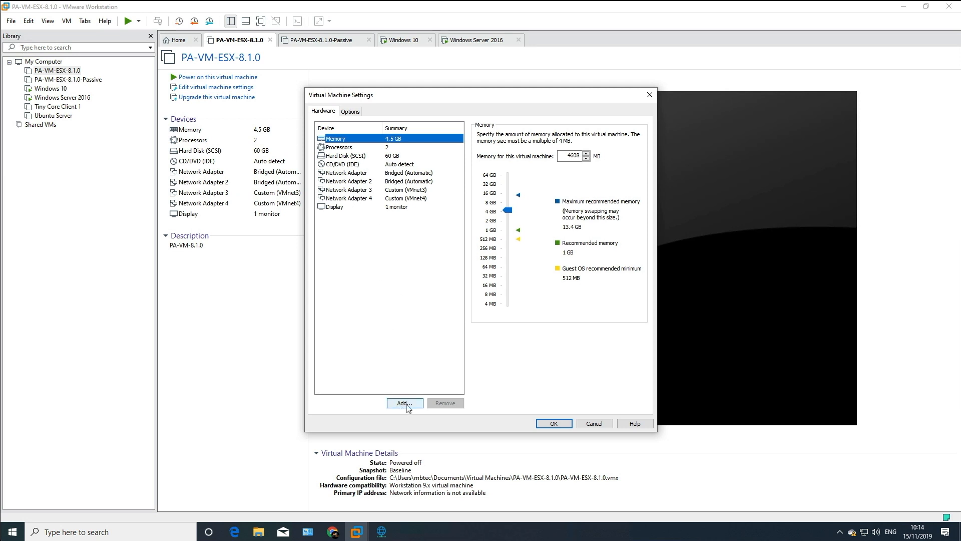
{"action": "left_click", "coordinate": [408, 408]}
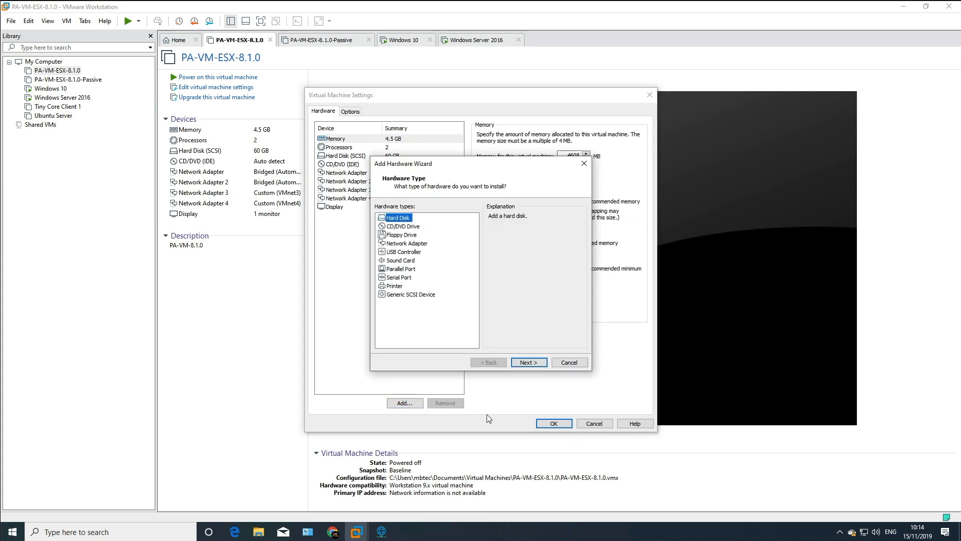
{"action": "left_click", "coordinate": [407, 245]}
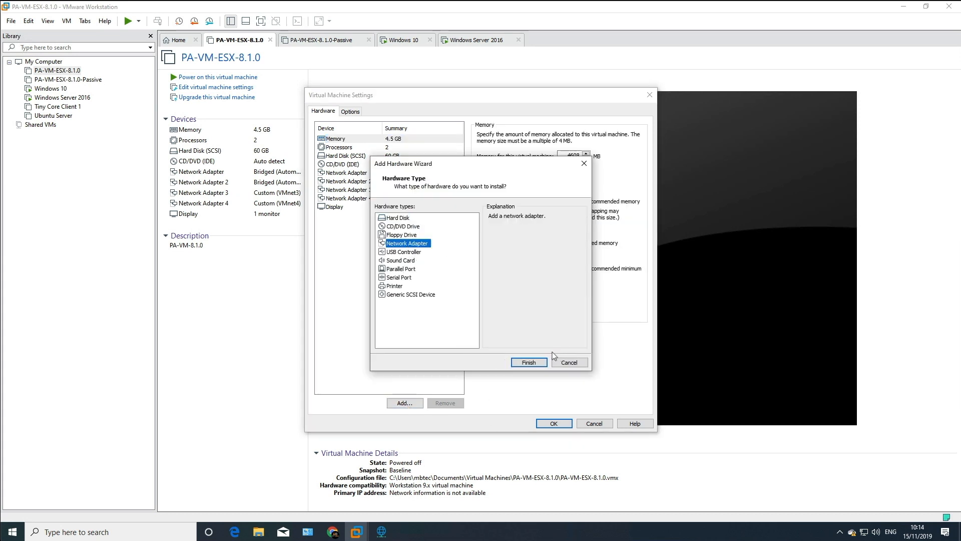
{"action": "left_click", "coordinate": [528, 362]}
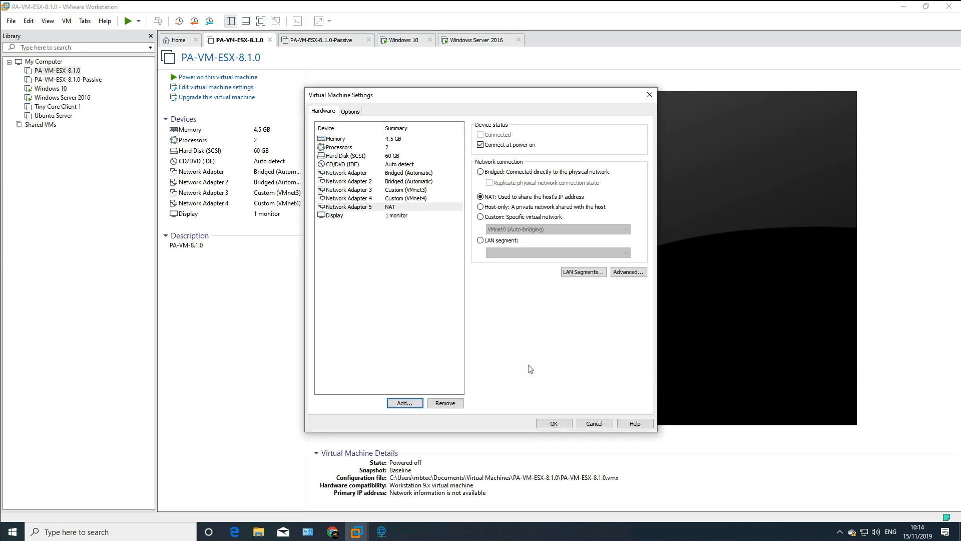
{"action": "left_click", "coordinate": [493, 218]}
{"action": "left_click", "coordinate": [625, 228]}
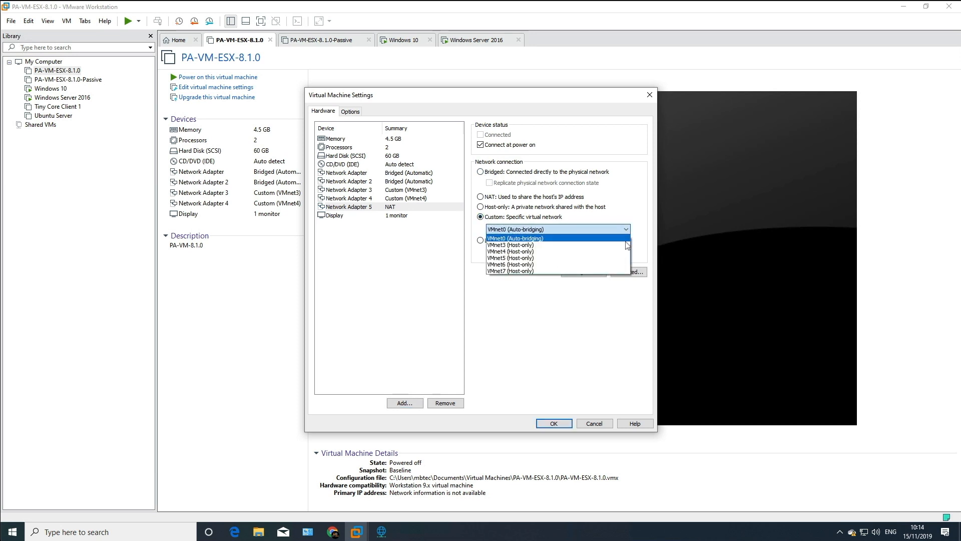
{"action": "left_click", "coordinate": [523, 258]}
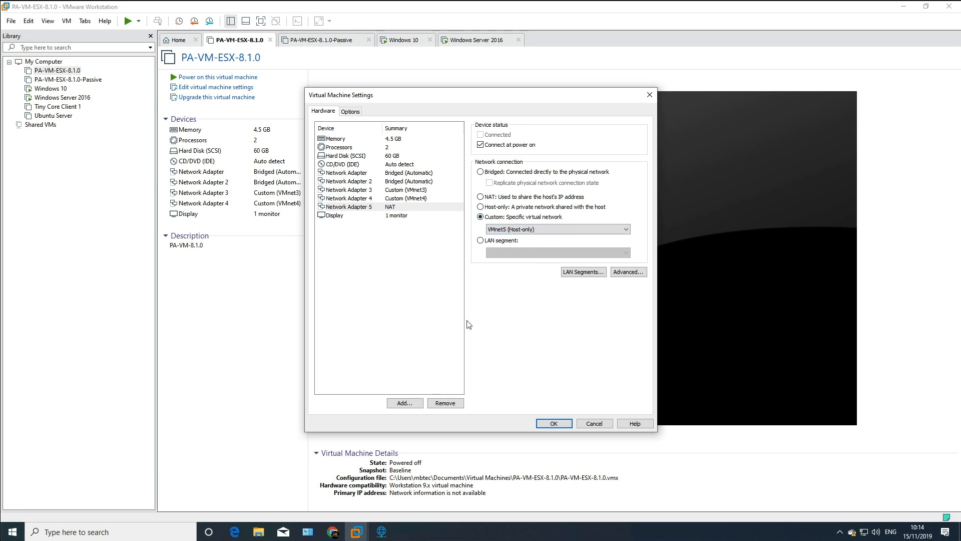
- Add a sixth network adapter to the PA-VM-ESX-8.1.0 virtual machine and connect it to the custom network VMnet6
{"action": "left_click", "coordinate": [404, 403]}
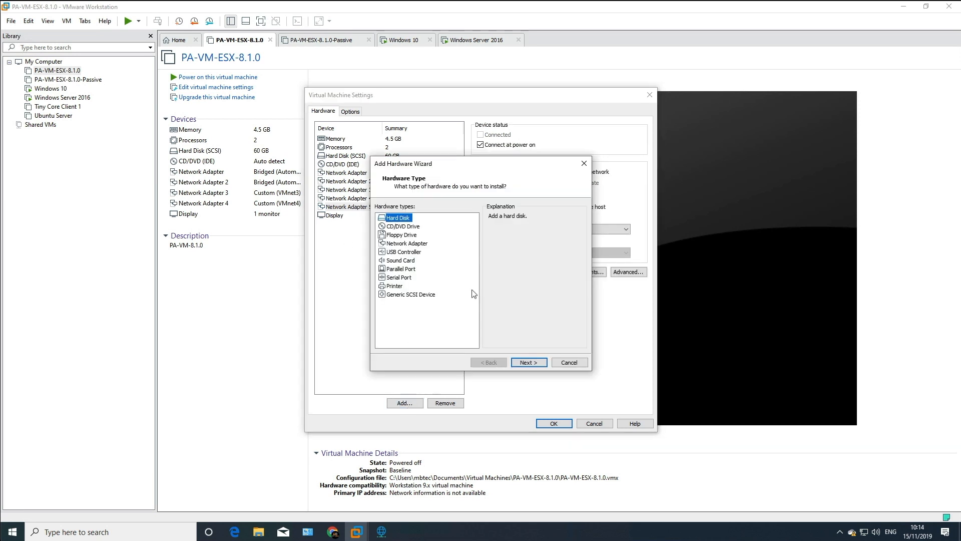
{"action": "left_click", "coordinate": [404, 244]}
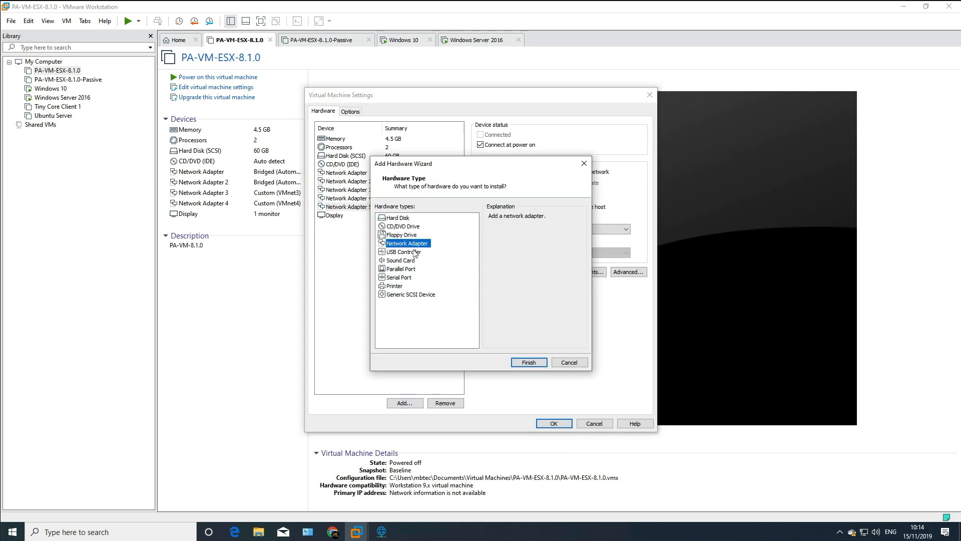
{"action": "left_click", "coordinate": [528, 361]}
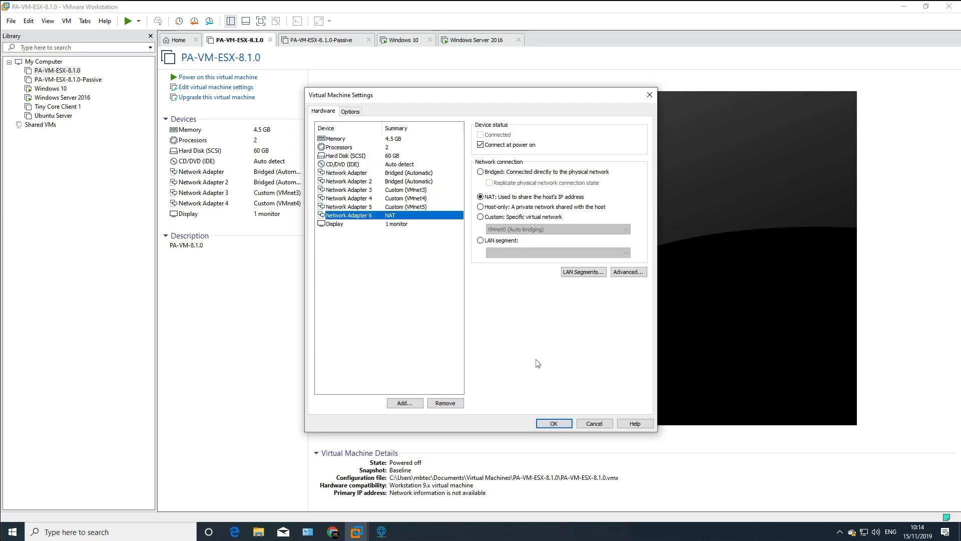
{"action": "left_click", "coordinate": [481, 240]}
{"action": "left_click", "coordinate": [481, 217]}
{"action": "left_click", "coordinate": [625, 230]}
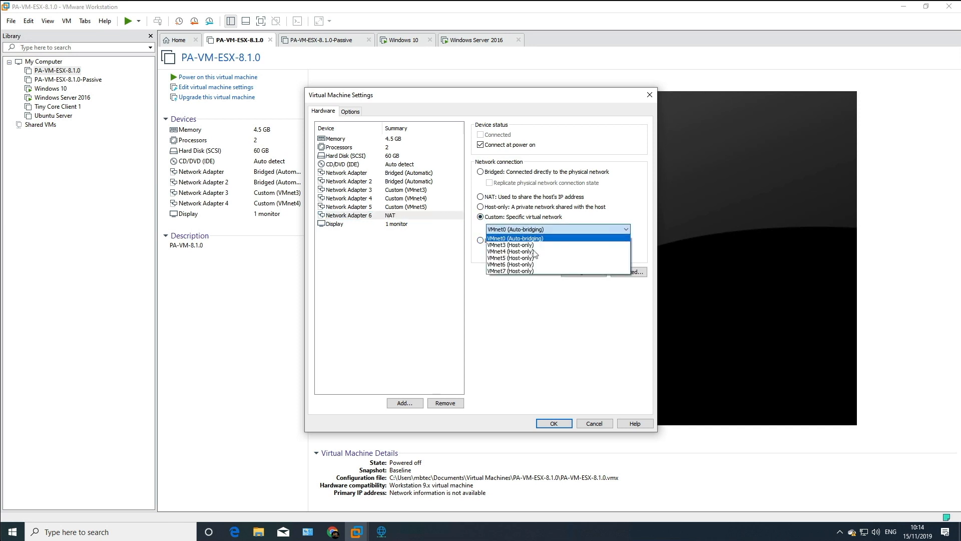
{"action": "left_click", "coordinate": [512, 265]}
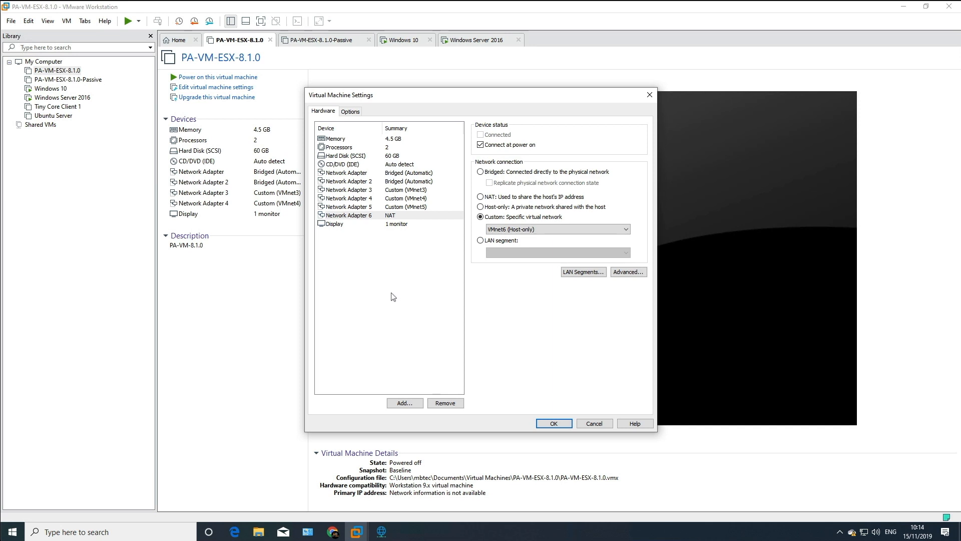
- Add a seventh network adapter on custom network VMnet7 to PA-VM-ESX-8.1.0 and save the virtual machine settings
{"action": "left_click", "coordinate": [414, 408]}
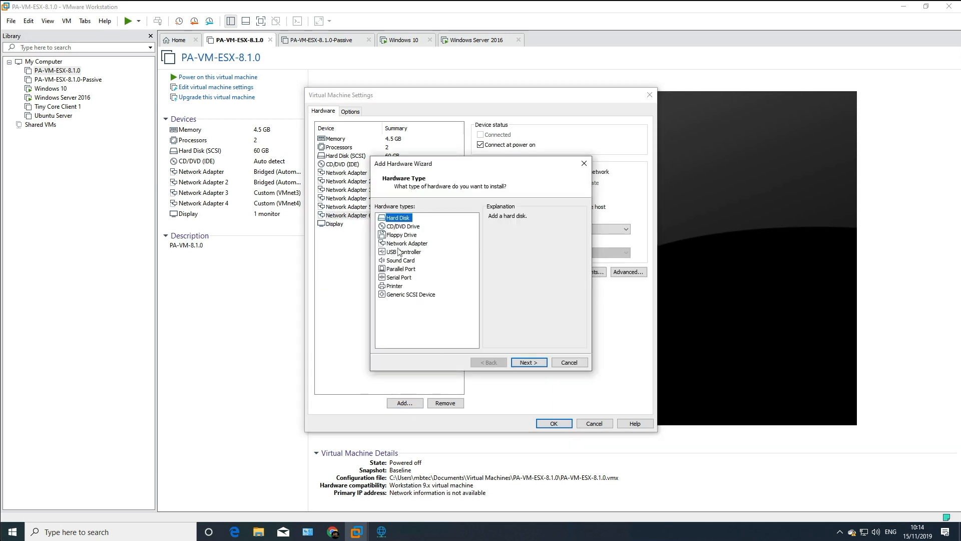
{"action": "left_click", "coordinate": [400, 244]}
{"action": "left_click", "coordinate": [536, 365]}
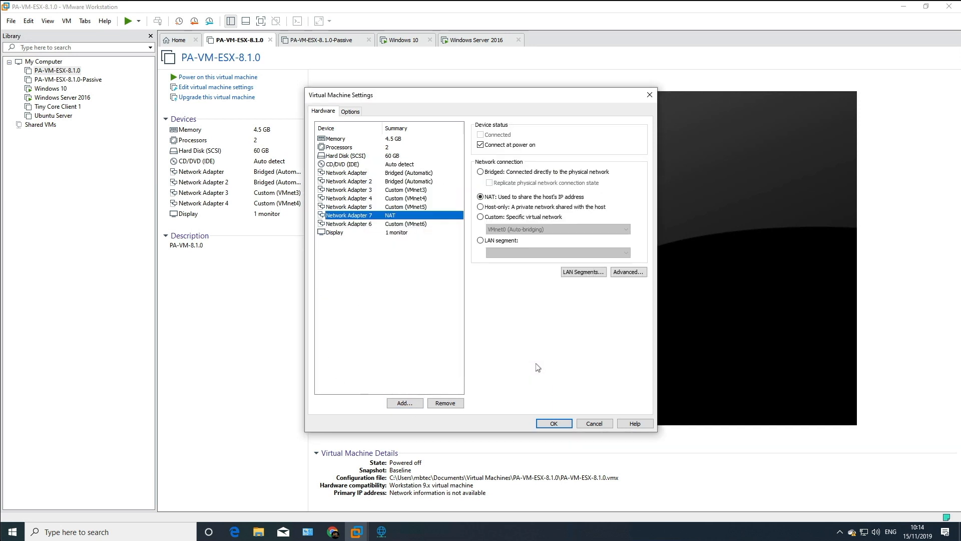
{"action": "left_click", "coordinate": [481, 217]}
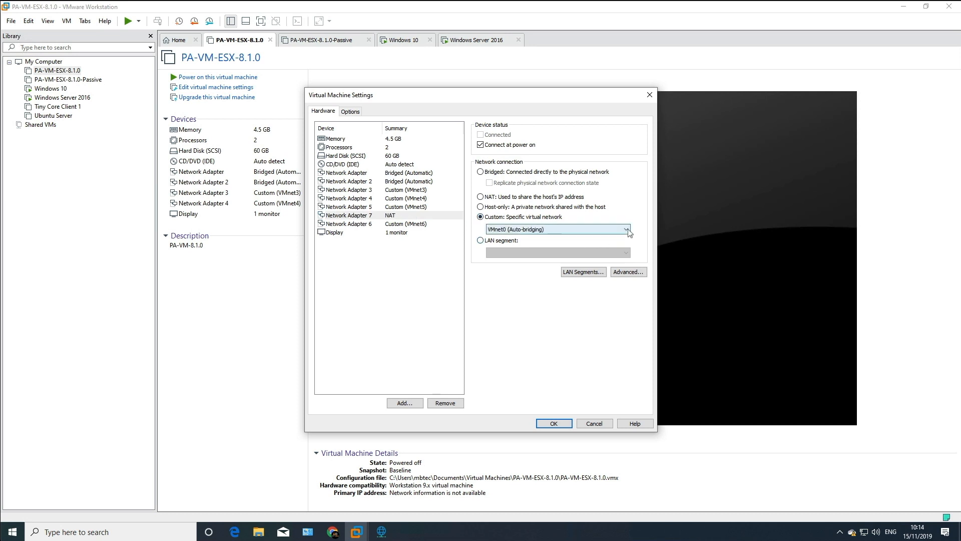
{"action": "left_click", "coordinate": [624, 229]}
{"action": "left_click", "coordinate": [513, 271]}
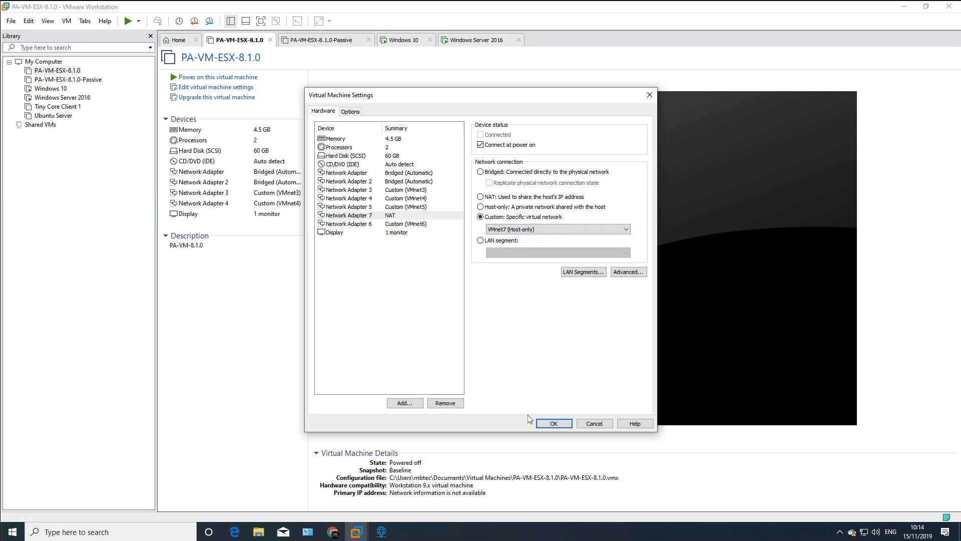
{"action": "left_click", "coordinate": [551, 423]}
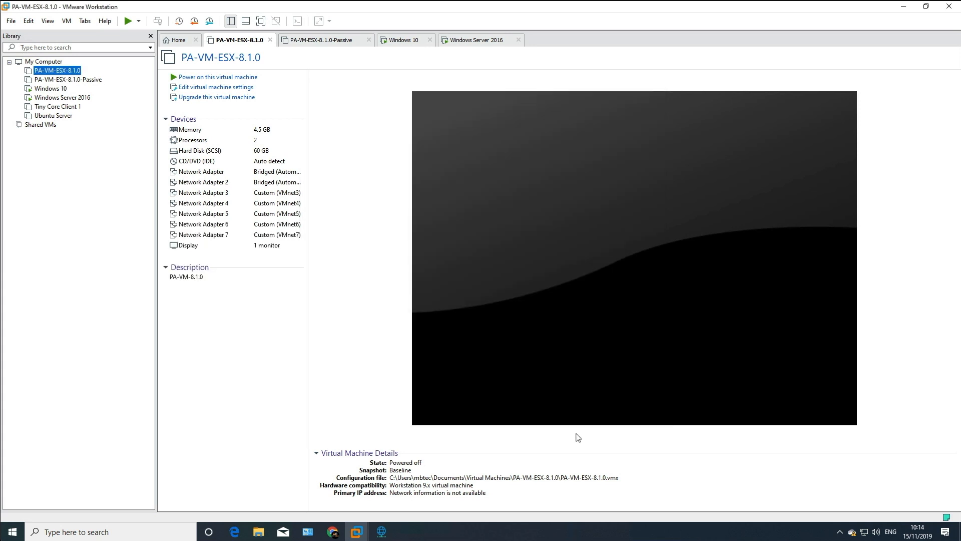
- Review the network connection of each of the seven network adapters in the PA-VM-ESX-8.1.0 settings
{"action": "right_click", "coordinate": [67, 70]}
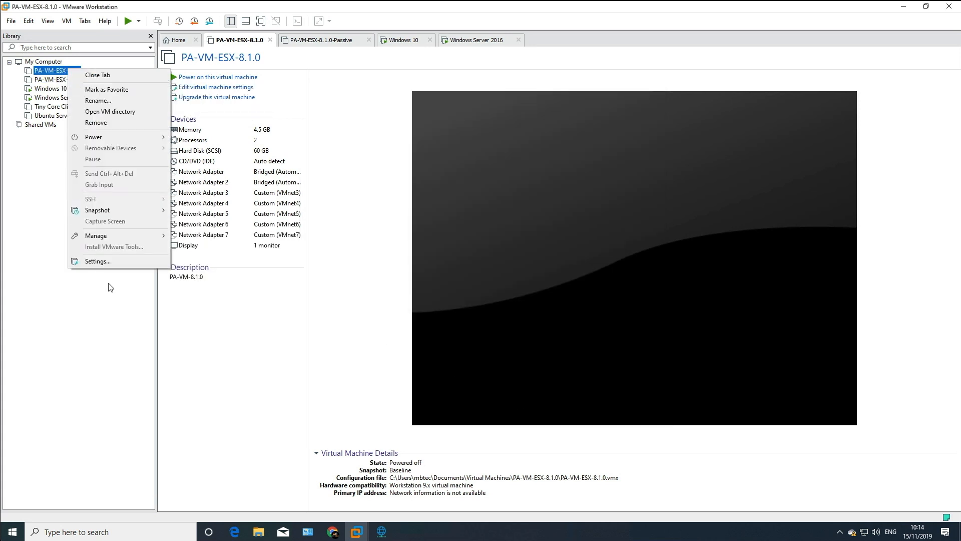
{"action": "left_click", "coordinate": [120, 269]}
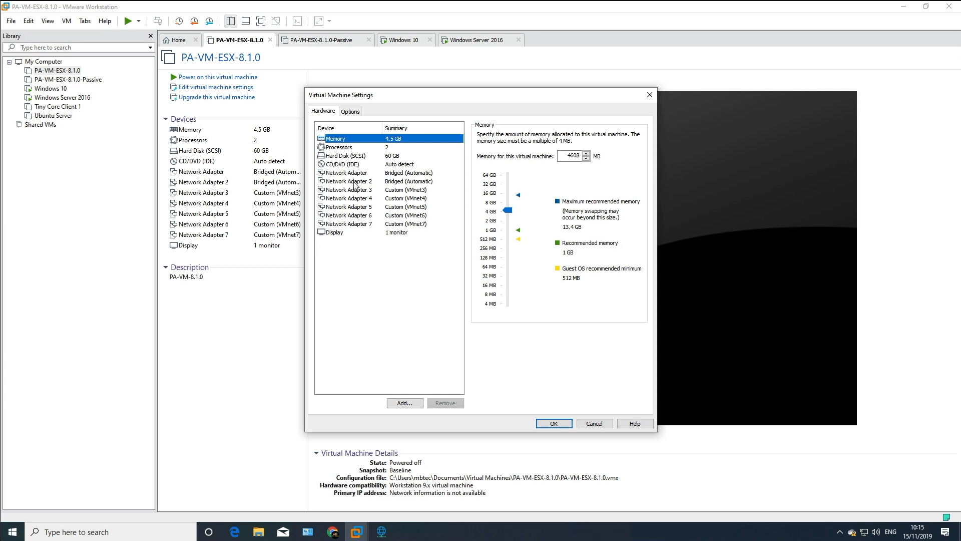
{"action": "left_click", "coordinate": [361, 174]}
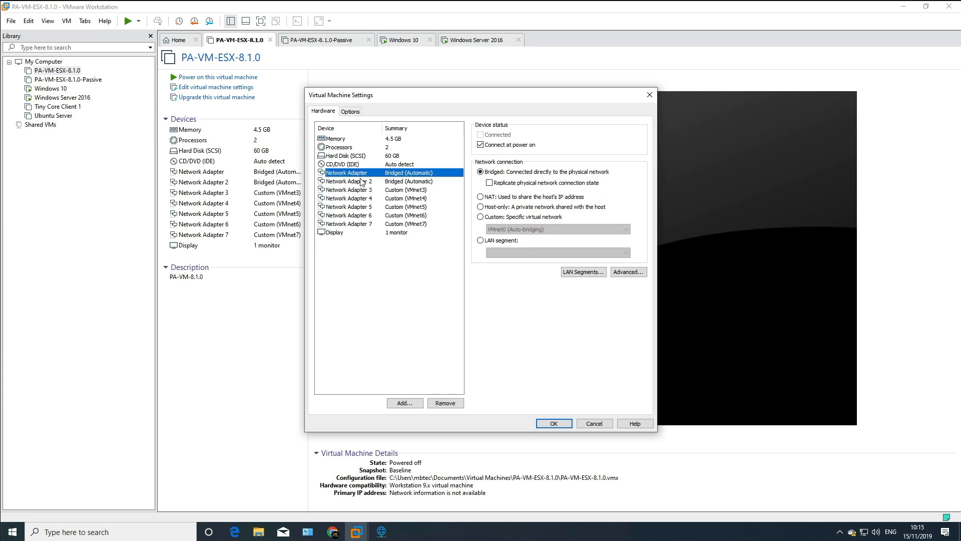
{"action": "left_click", "coordinate": [363, 183]}
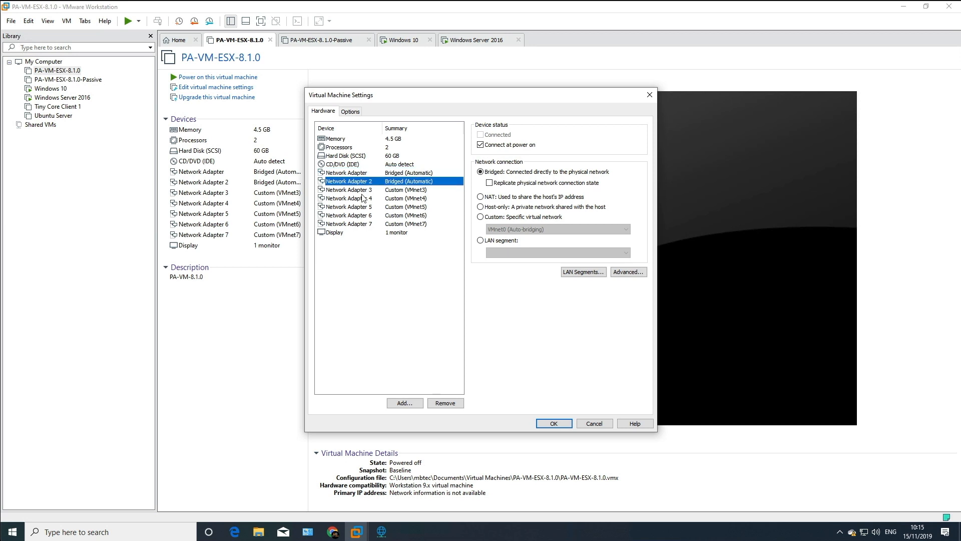
{"action": "left_click", "coordinate": [364, 191]}
{"action": "left_click", "coordinate": [363, 199]}
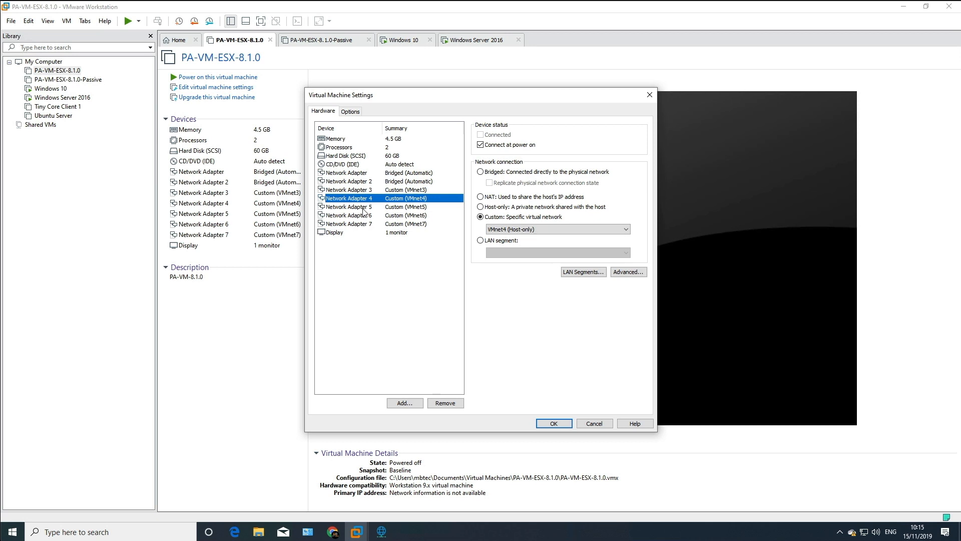
{"action": "left_click", "coordinate": [364, 207]}
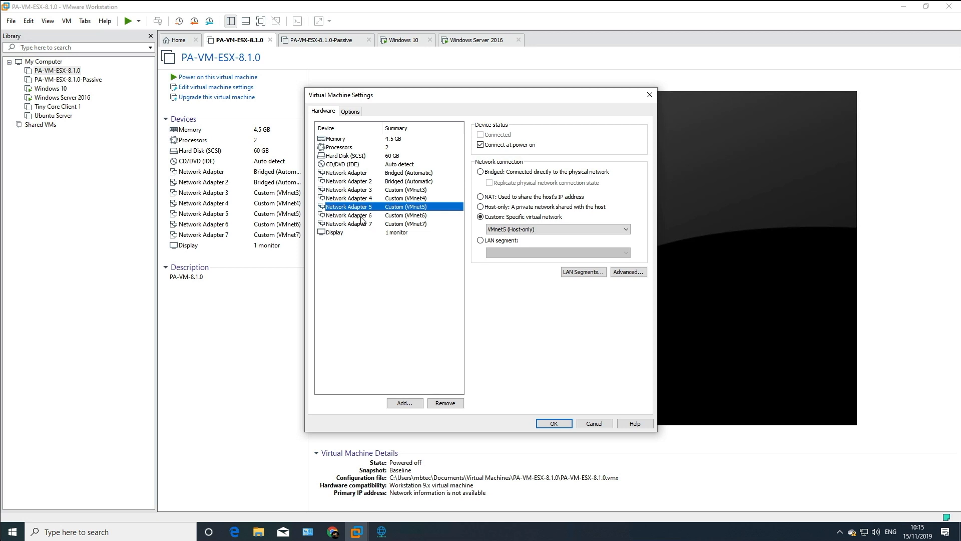
{"action": "left_click", "coordinate": [362, 216]}
{"action": "left_click", "coordinate": [364, 225]}
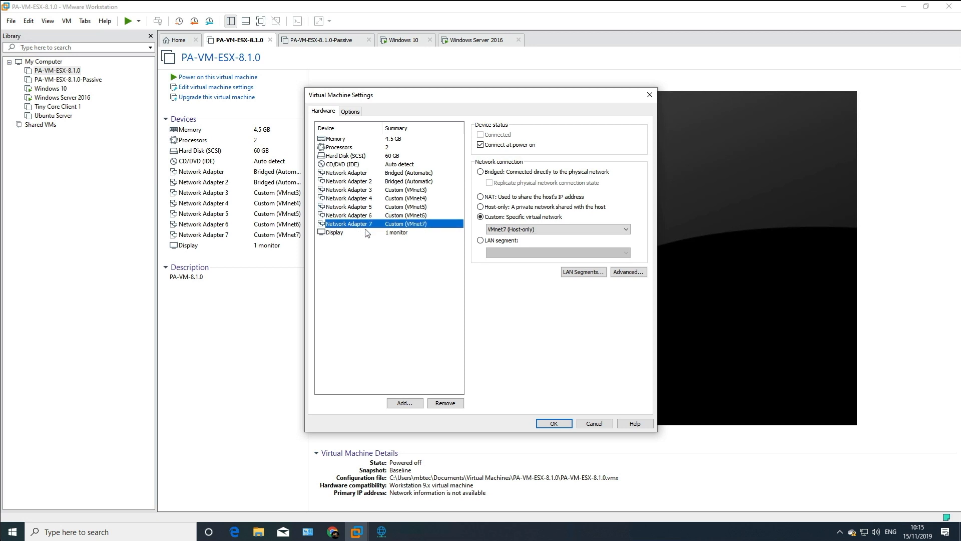
{"action": "left_click", "coordinate": [554, 424]}
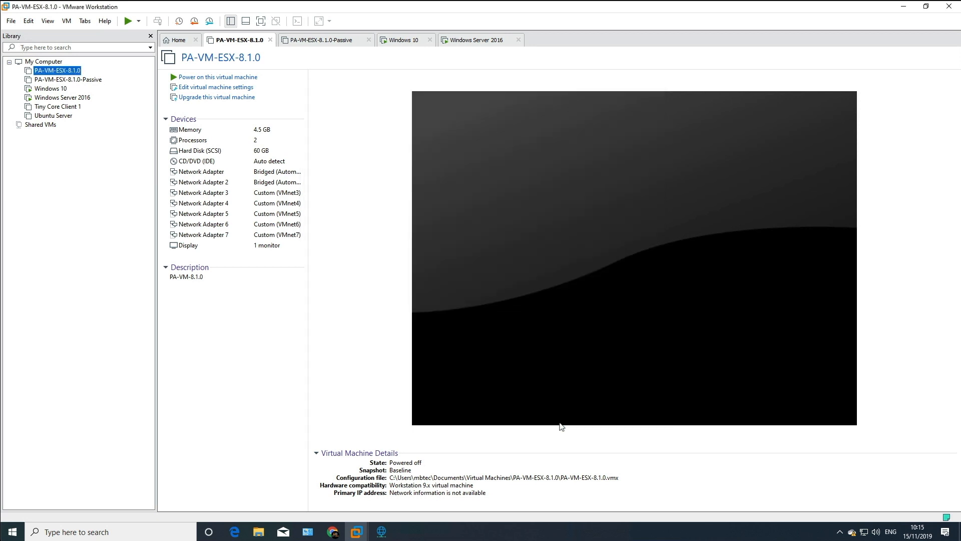
- Add a fifth network adapter to the PA-VM-ESX-8.1.0-Passive virtual machine and connect it to the custom network VMnet5
{"action": "right_click", "coordinate": [79, 80]}
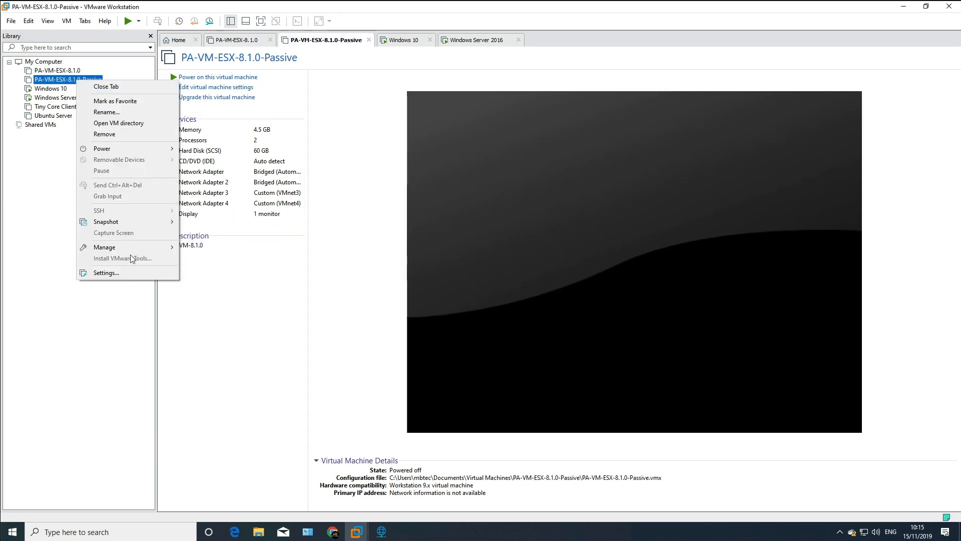
{"action": "left_click", "coordinate": [126, 271]}
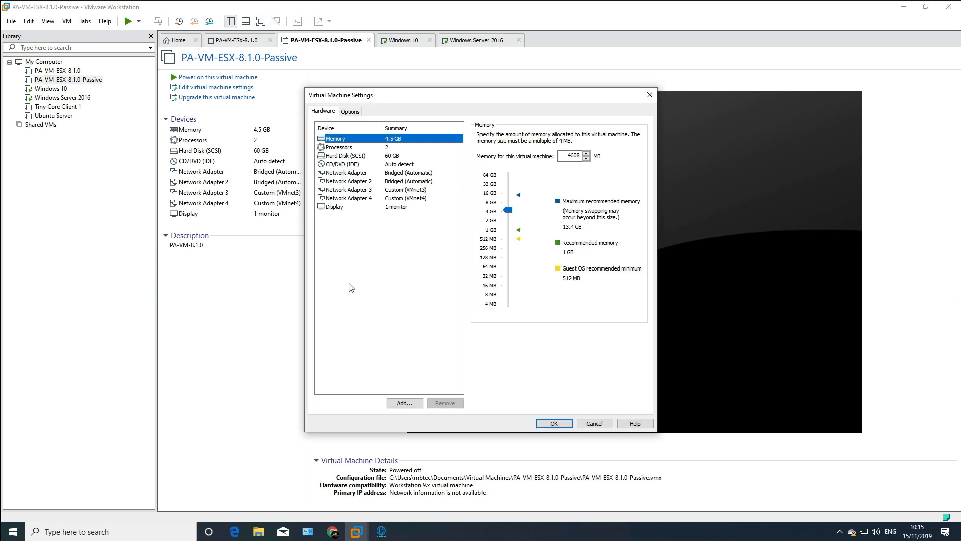
{"action": "left_click", "coordinate": [411, 404]}
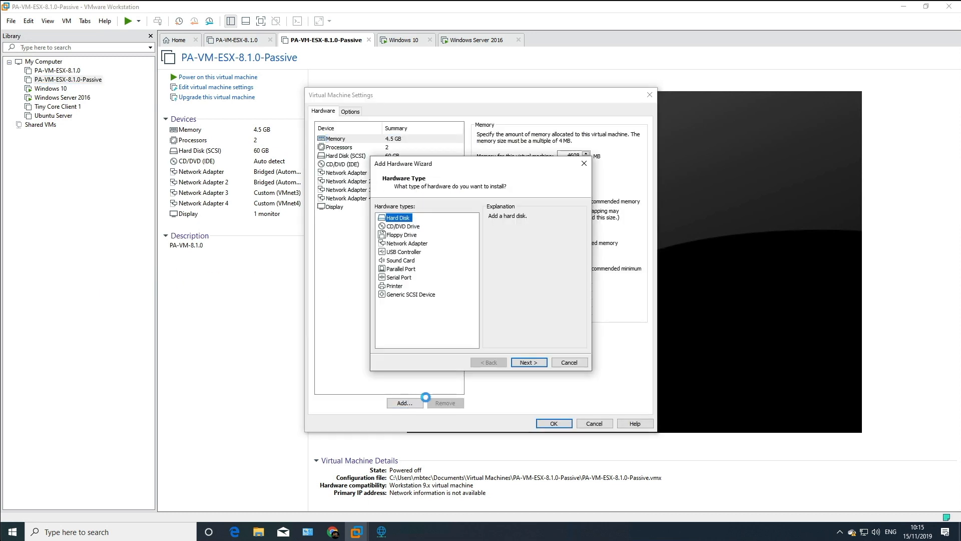
{"action": "left_click", "coordinate": [411, 244]}
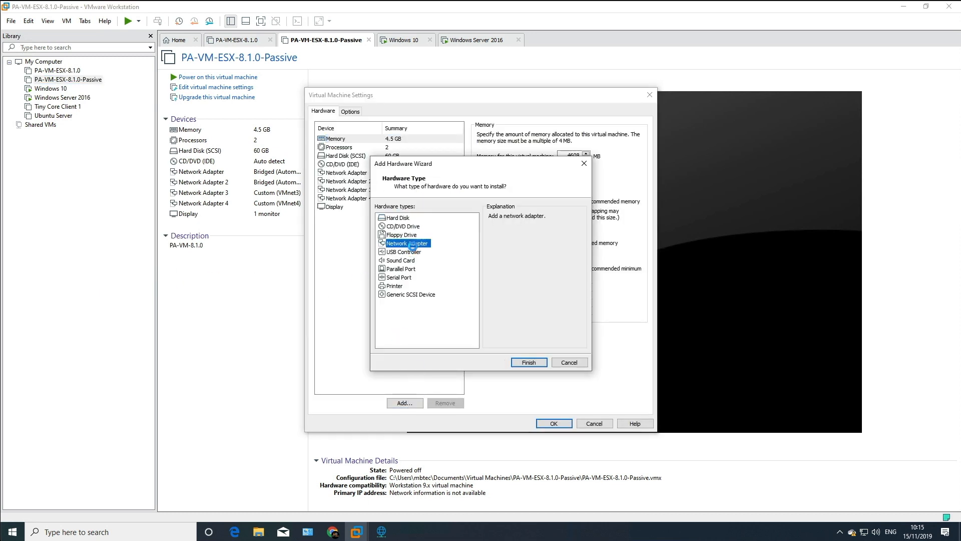
{"action": "left_click", "coordinate": [537, 364]}
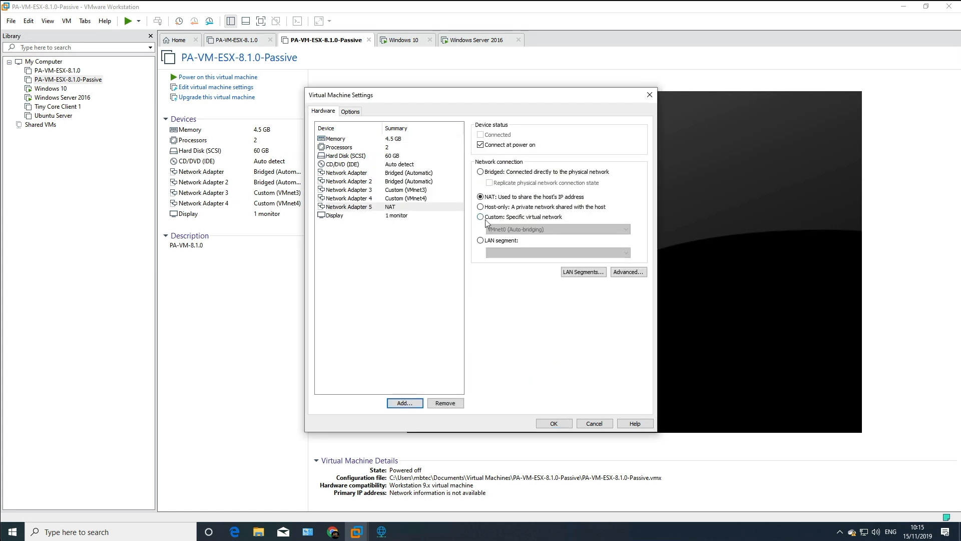
{"action": "left_click", "coordinate": [482, 217]}
{"action": "left_click", "coordinate": [601, 229]}
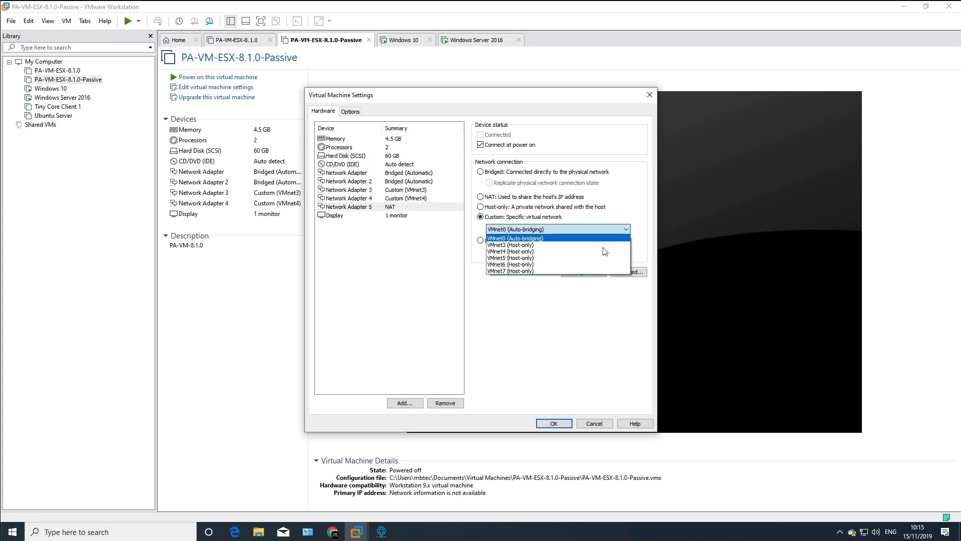
{"action": "left_click", "coordinate": [534, 259]}
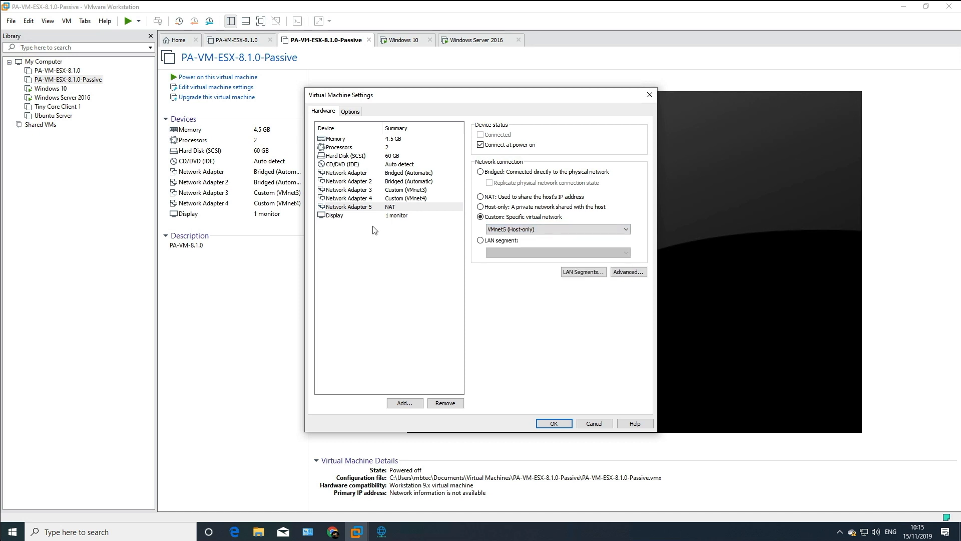
- Add a sixth network adapter to PA-VM-ESX-8.1.0-Passive and connect it to the custom network VMnet6
{"action": "left_click", "coordinate": [403, 402]}
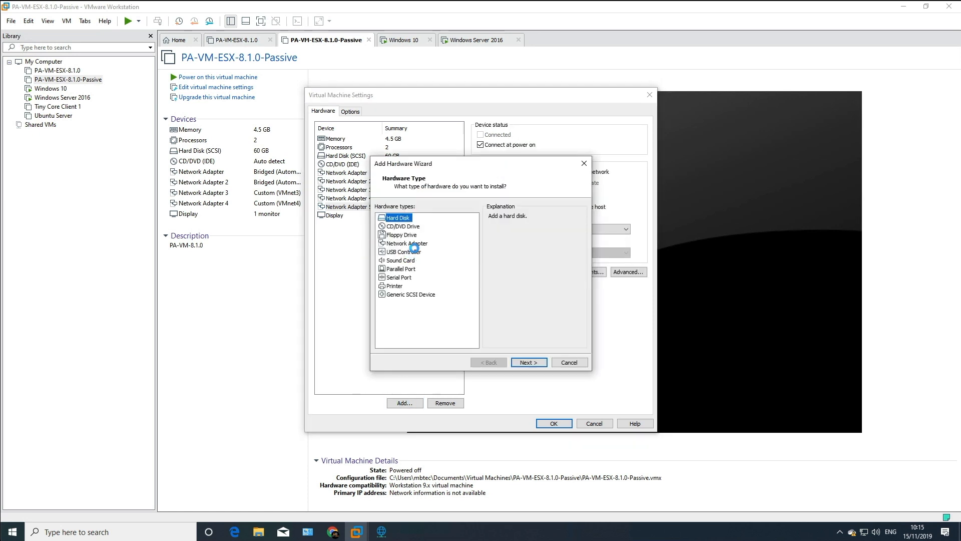
{"action": "left_click", "coordinate": [408, 244]}
{"action": "left_click", "coordinate": [529, 362]}
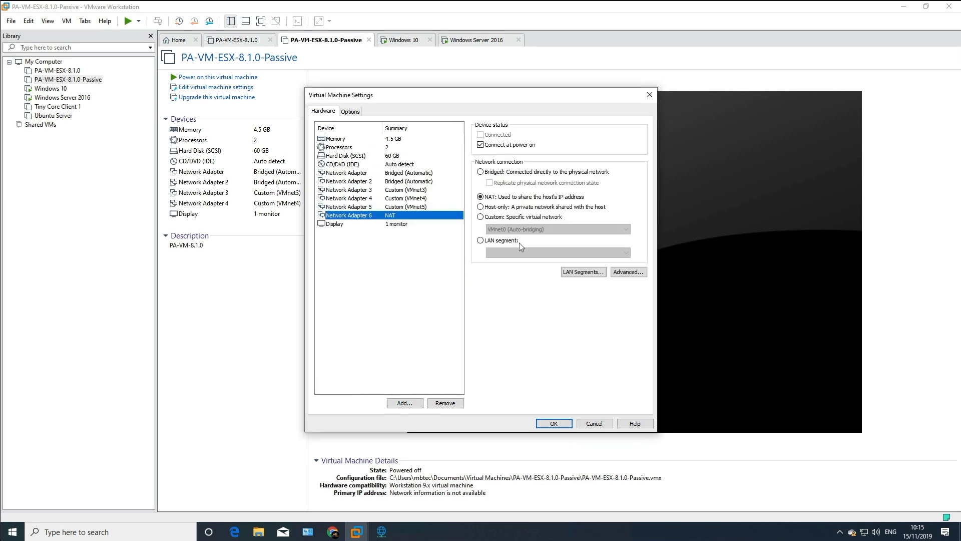
{"action": "left_click", "coordinate": [480, 216]}
{"action": "left_click", "coordinate": [626, 229]}
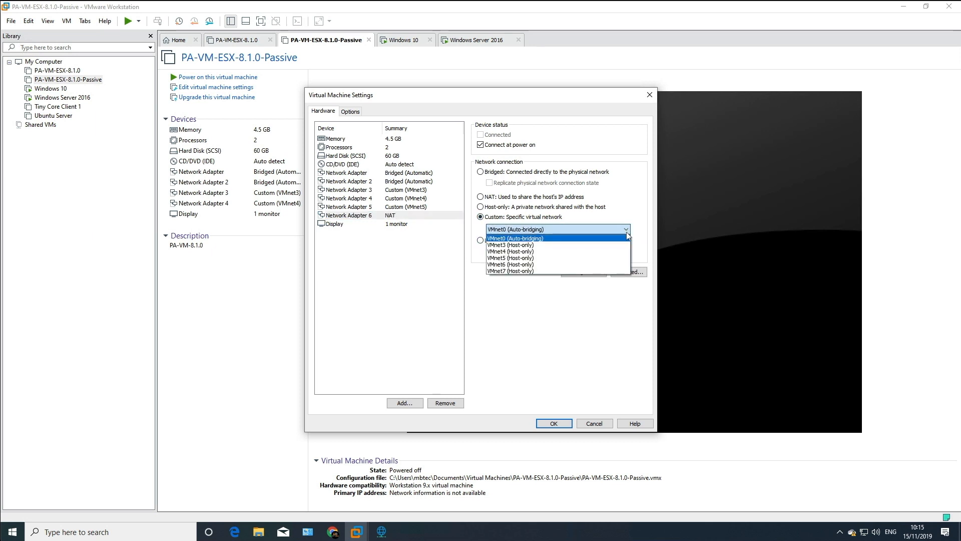
{"action": "left_click", "coordinate": [535, 265]}
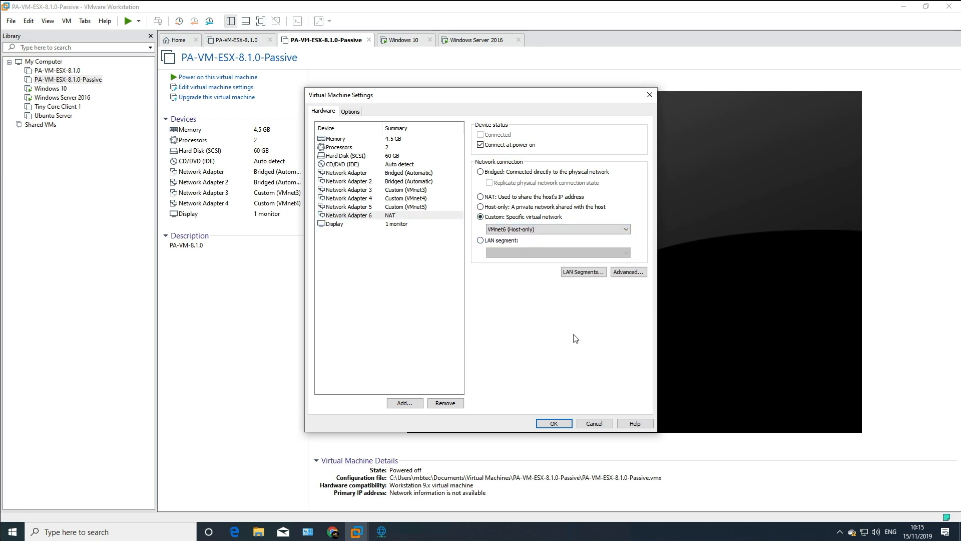
- Add a seventh network adapter on custom network VMnet7 to PA-VM-ESX-8.1.0-Passive and save the virtual machine settings
{"action": "left_click", "coordinate": [404, 403]}
{"action": "left_click", "coordinate": [416, 246]}
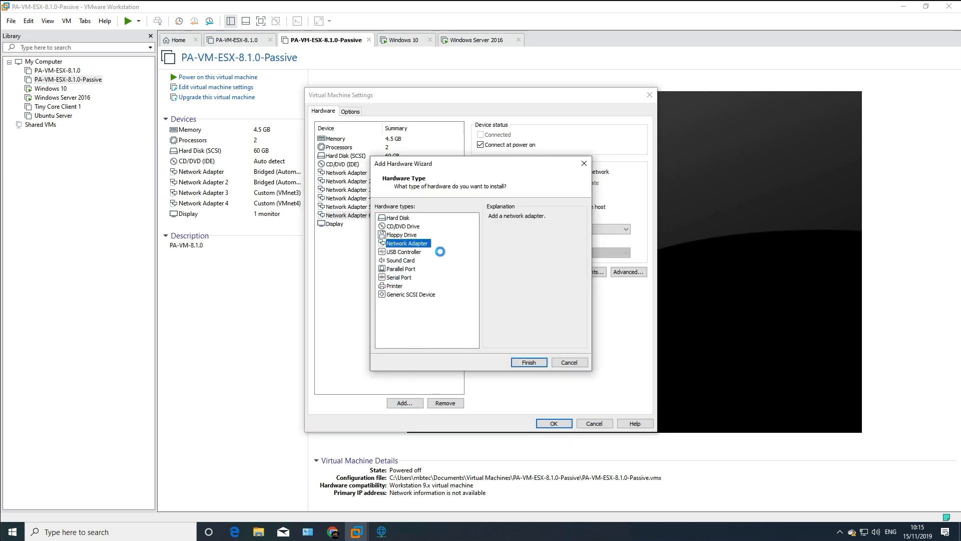
{"action": "left_click", "coordinate": [528, 363]}
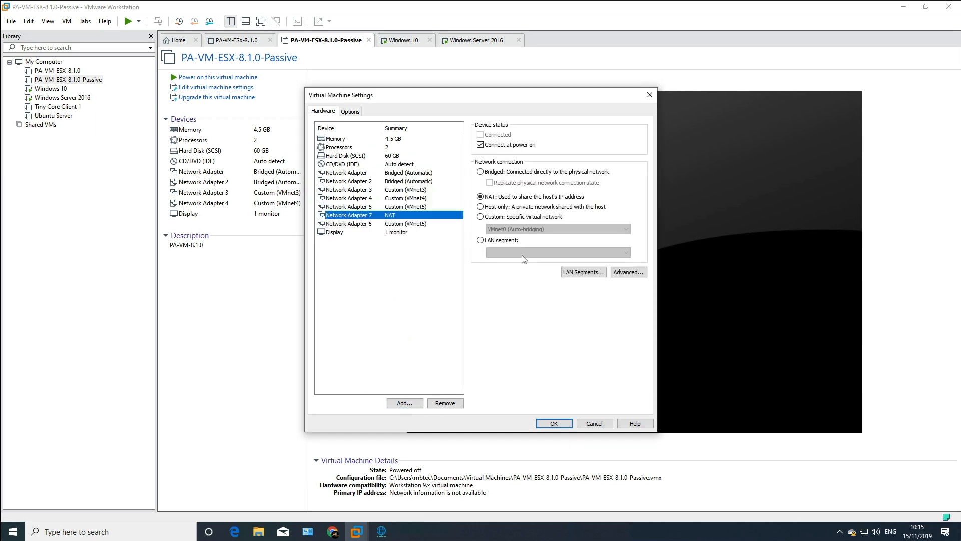
{"action": "left_click", "coordinate": [480, 217]}
{"action": "left_click", "coordinate": [626, 231]}
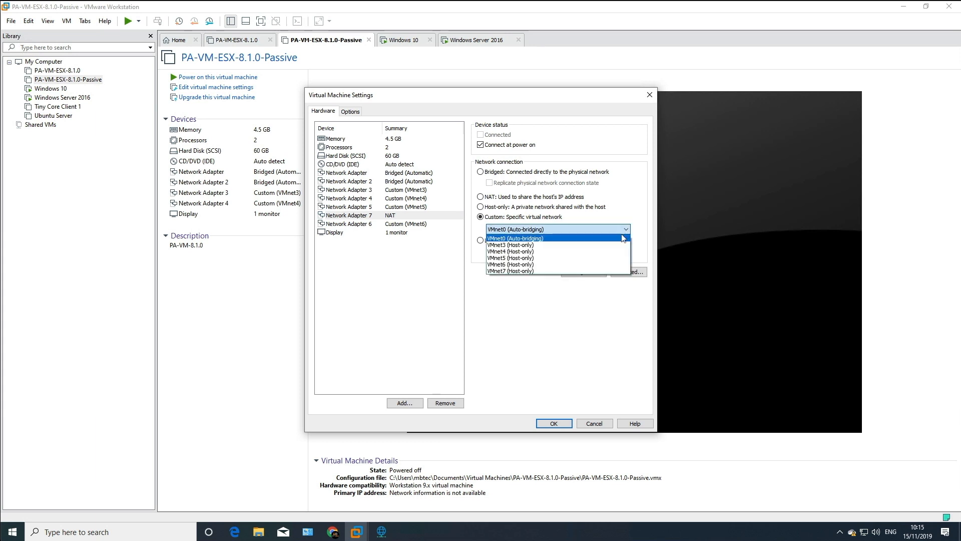
{"action": "left_click", "coordinate": [529, 274]}
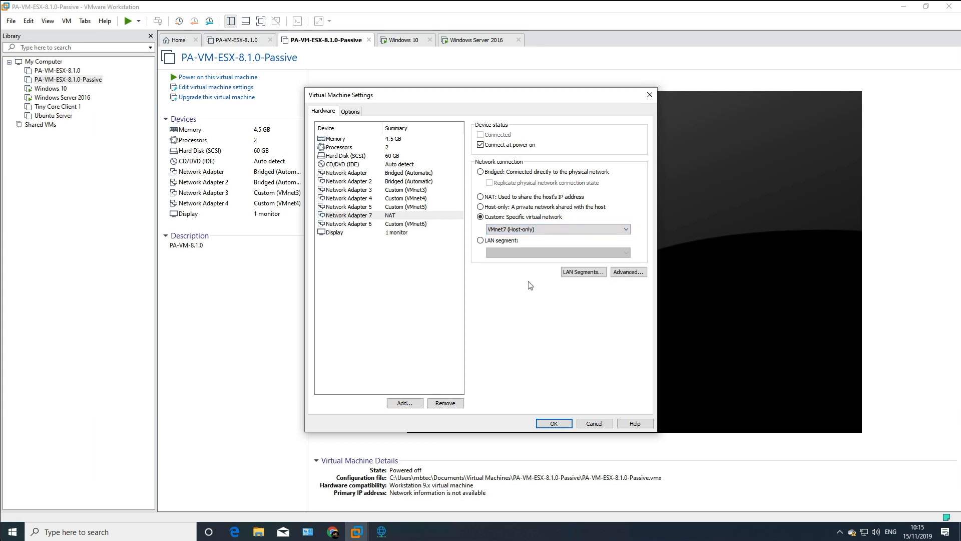
{"action": "left_click", "coordinate": [553, 423]}
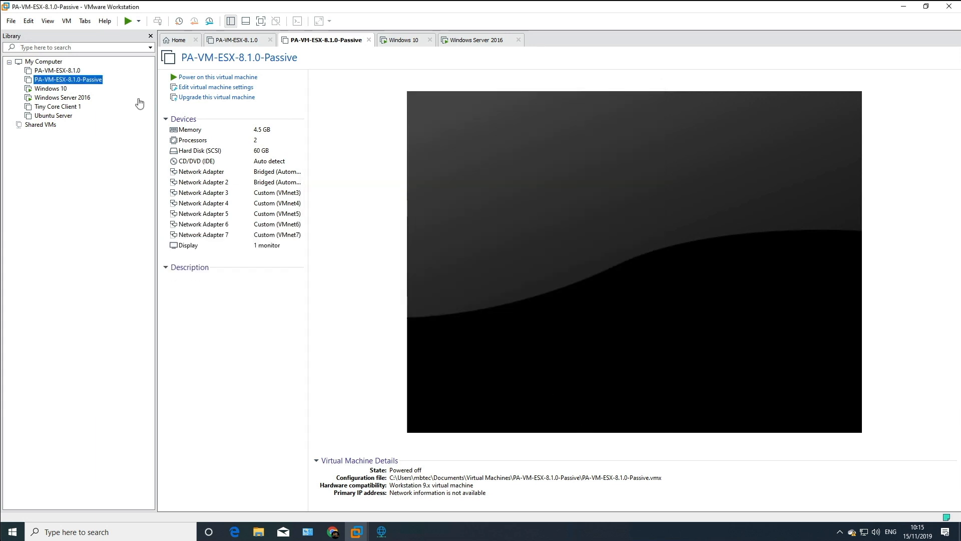
- Review the network connection of each of the seven network adapters in the PA-VM-ESX-8.1.0-Passive settings
{"action": "right_click", "coordinate": [61, 79]}
{"action": "left_click", "coordinate": [90, 271]}
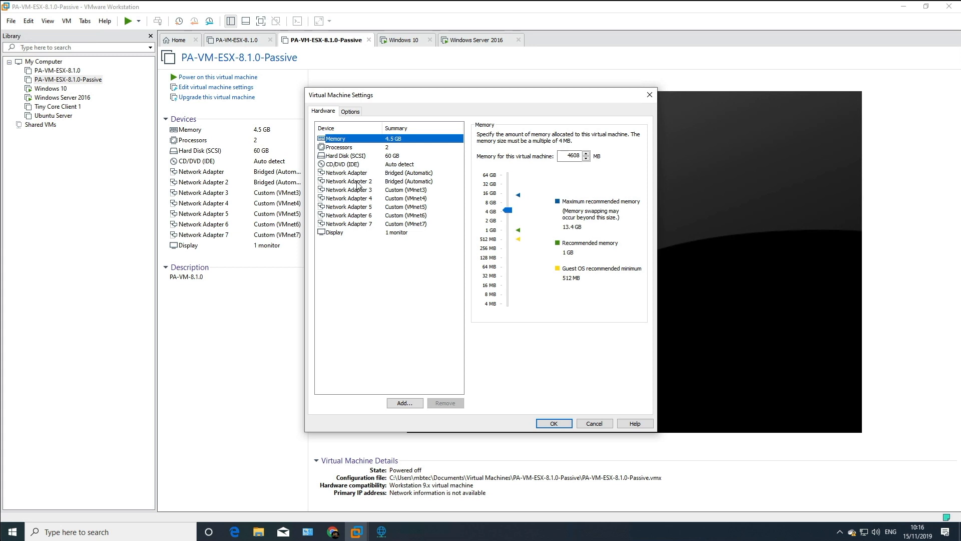
{"action": "left_click", "coordinate": [357, 176]}
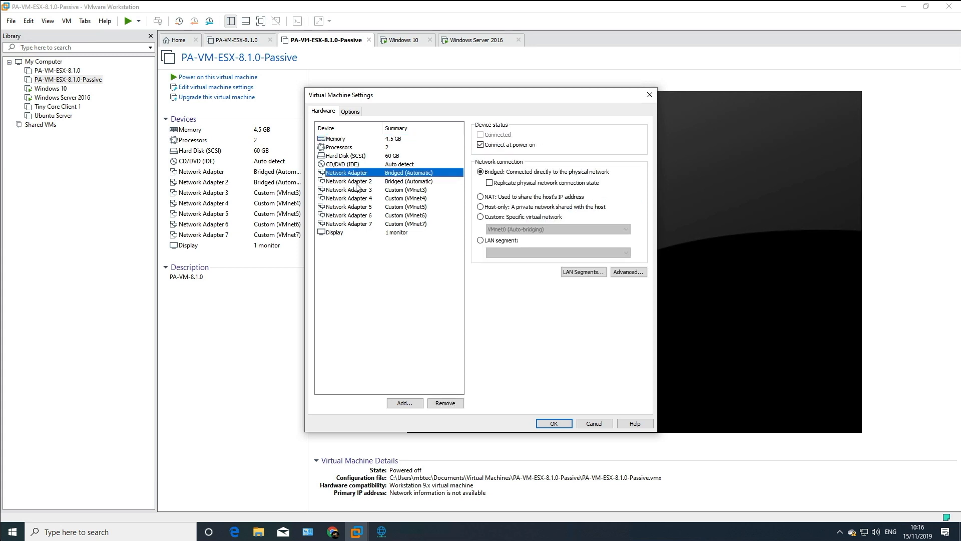
{"action": "left_click", "coordinate": [357, 183]}
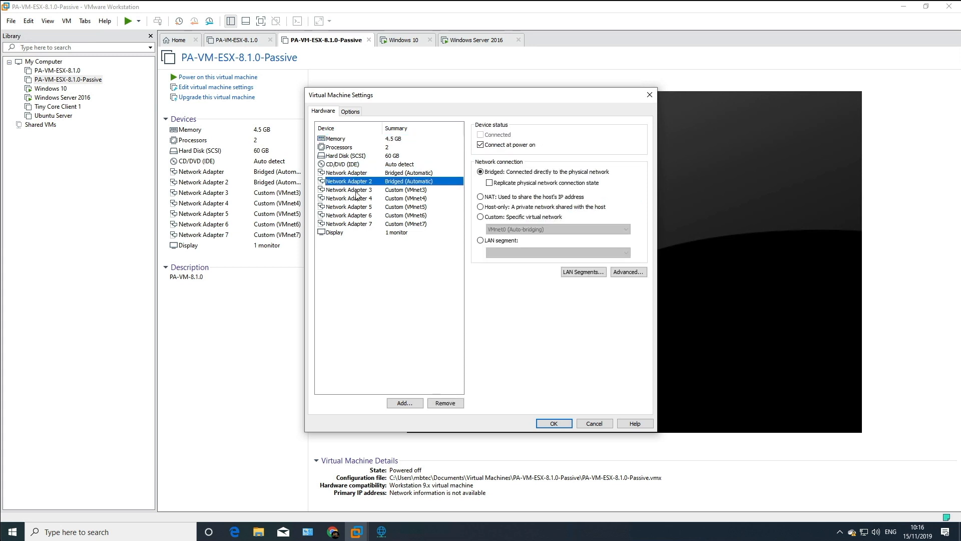
{"action": "left_click", "coordinate": [357, 192]}
{"action": "left_click", "coordinate": [358, 199]}
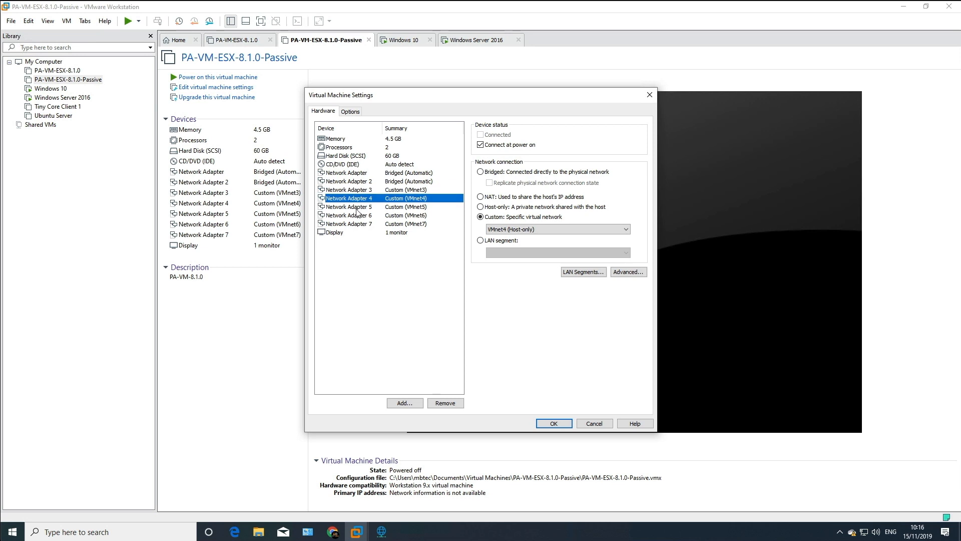
{"action": "left_click", "coordinate": [359, 207]}
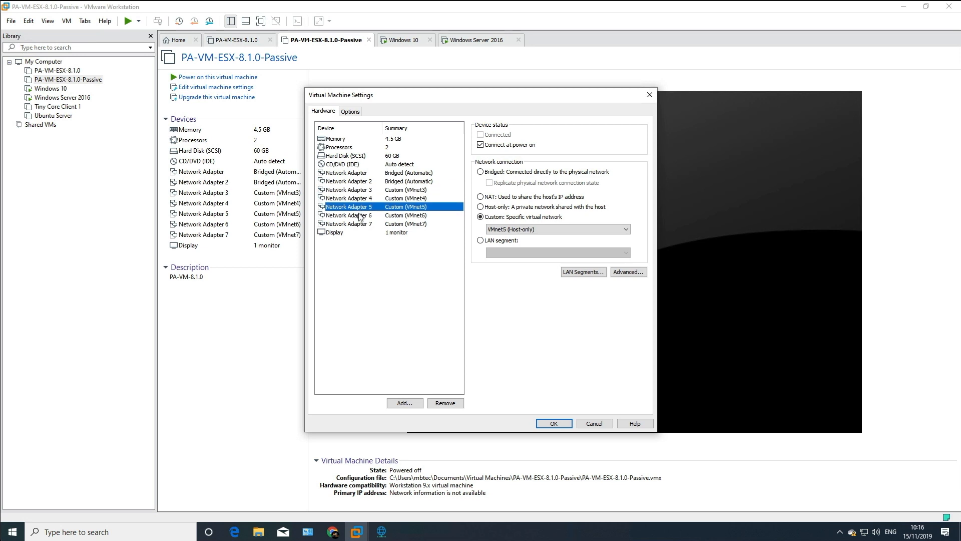
{"action": "left_click", "coordinate": [358, 219]}
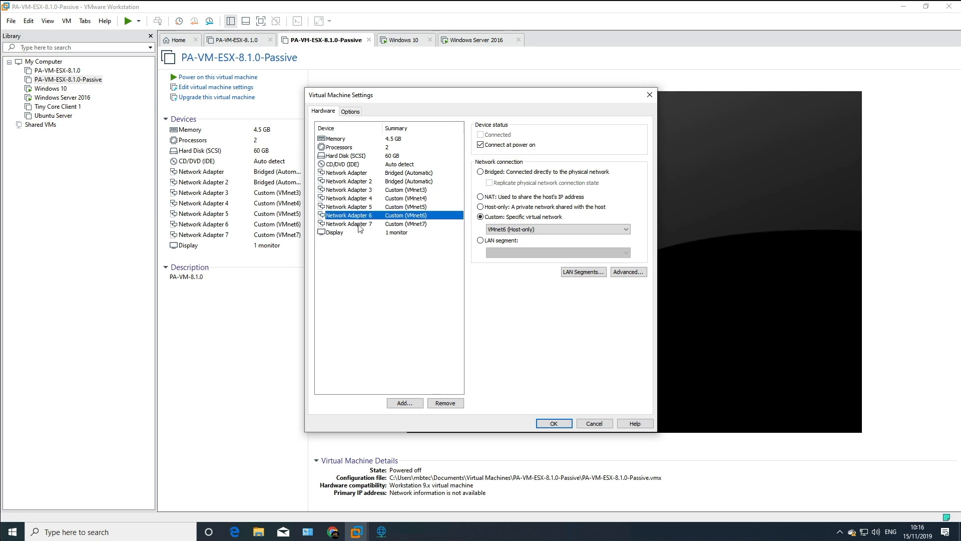
{"action": "left_click", "coordinate": [361, 225]}
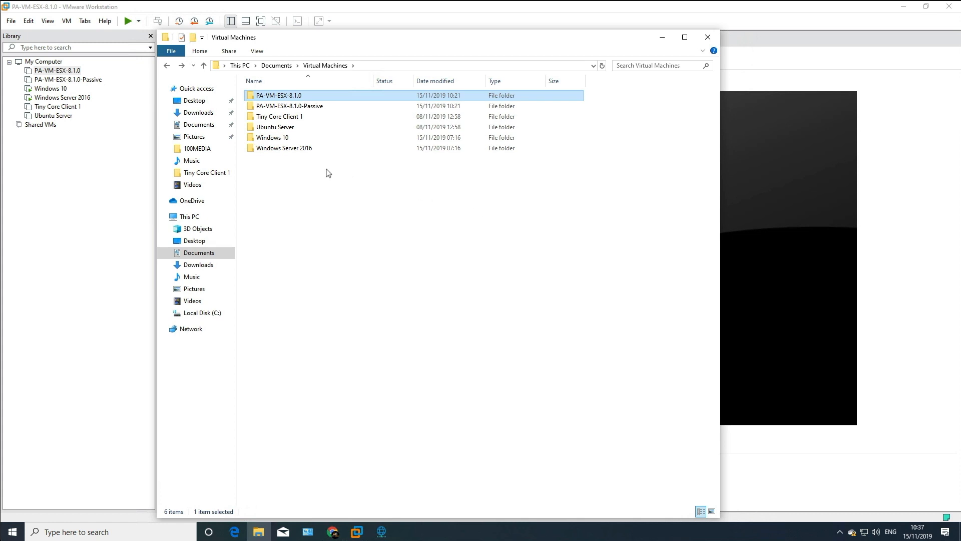
- Open the PA-VM-ESX-8.1.0.vmx configuration file from the PA-VM-ESX-8.1.0 folder in Notepad++
{"action": "double_click", "coordinate": [279, 97]}
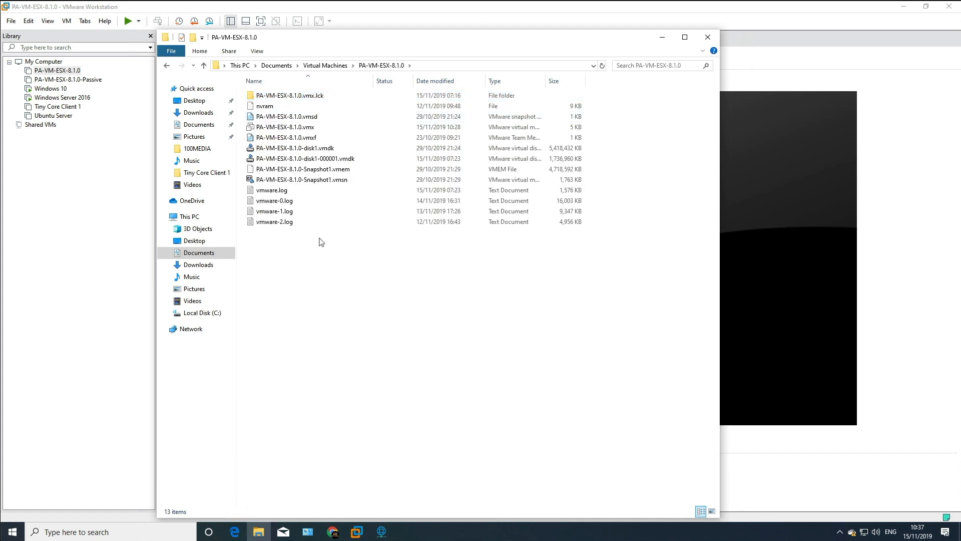
{"action": "right_click", "coordinate": [303, 129]}
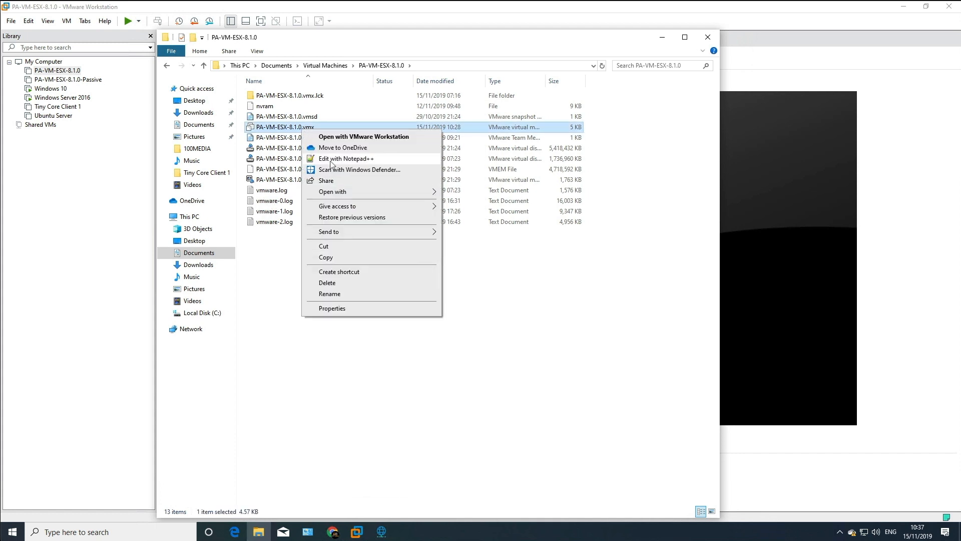
{"action": "left_click", "coordinate": [331, 159]}
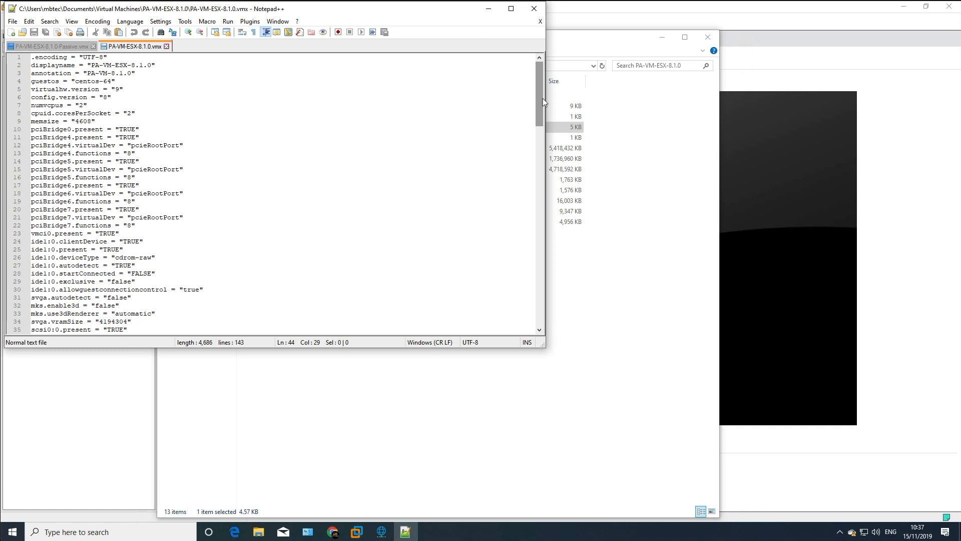
- Copy the value vmxnet3 from the ethernet0.virtualDev line of PA-VM-ESX-8.1.0.vmx
{"action": "left_click_drag", "start_coordinate": [543, 99], "coordinate": [539, 164]}
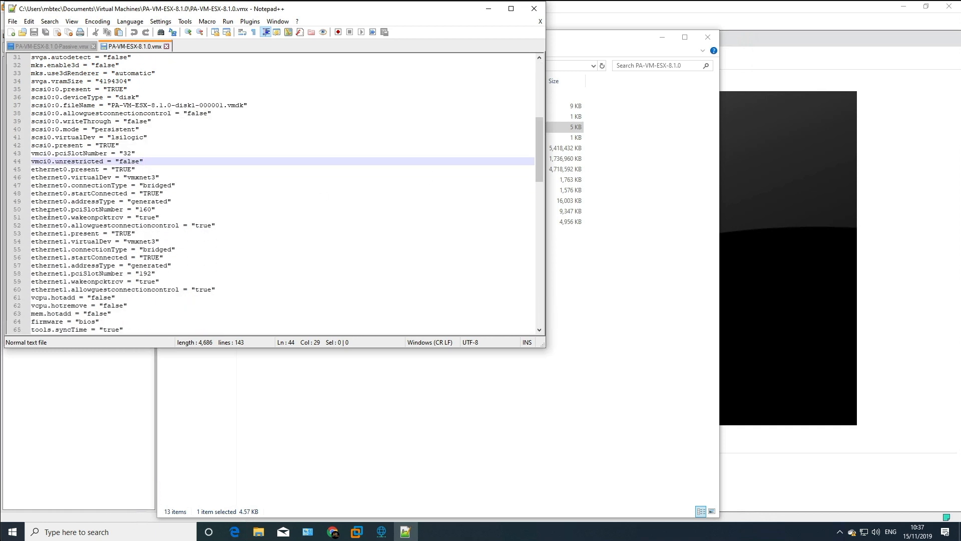
{"action": "double_click", "coordinate": [132, 178]}
{"action": "key", "text": "super+c"}
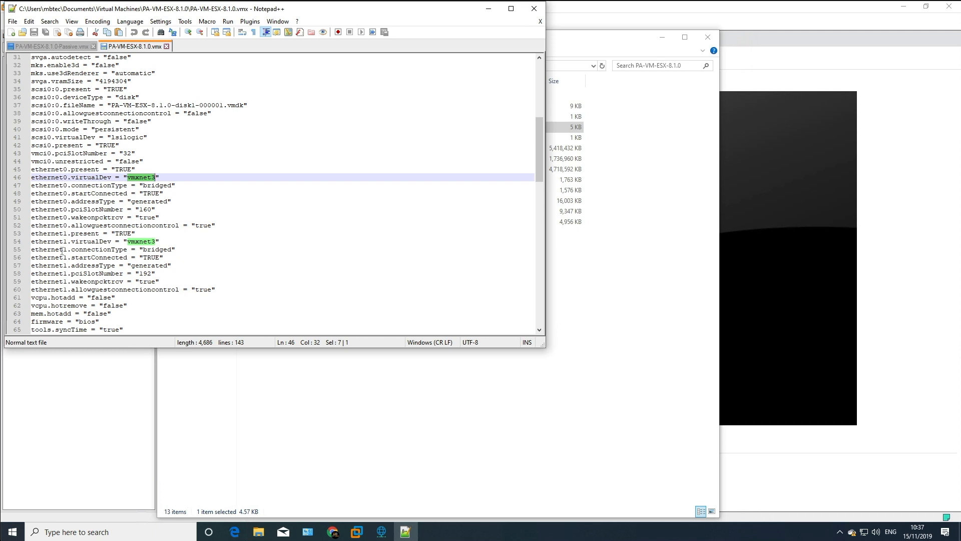
{"action": "right_click", "coordinate": [145, 178]}
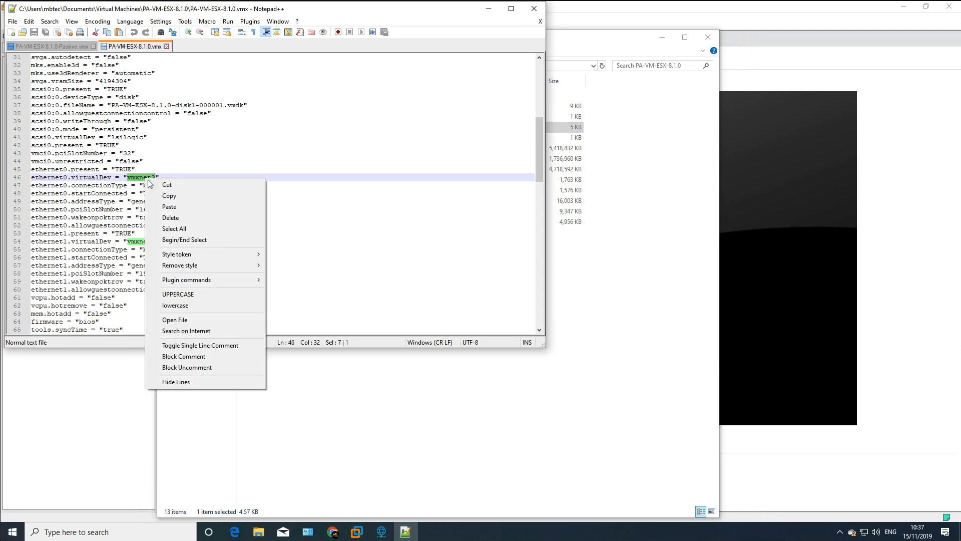
{"action": "left_click", "coordinate": [169, 196]}
- Replace the ethernet4.virtualDev and ethernet5.virtualDev values in PA-VM-ESX-8.1.0.vmx with the copied vmxnet3
{"action": "left_click_drag", "start_coordinate": [537, 164], "coordinate": [536, 320]}
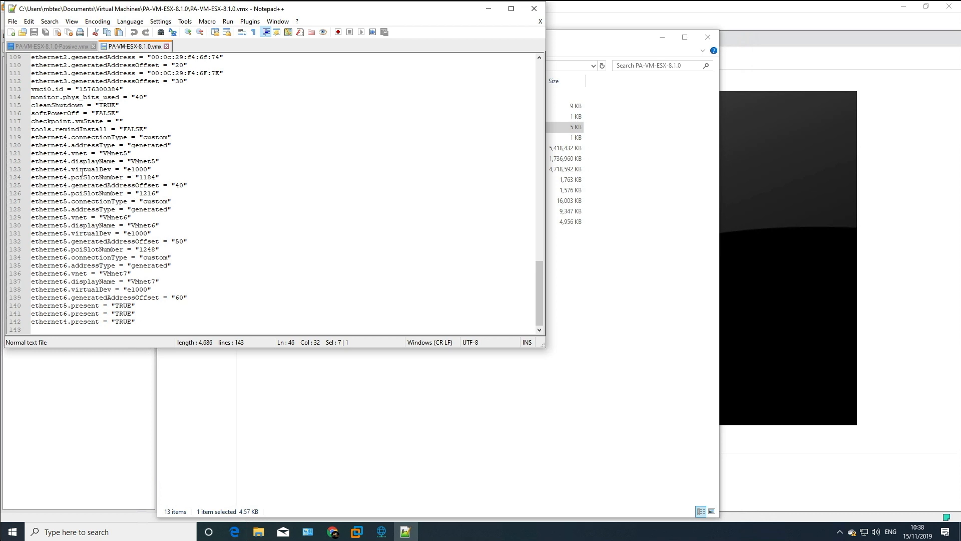
{"action": "double_click", "coordinate": [133, 170]}
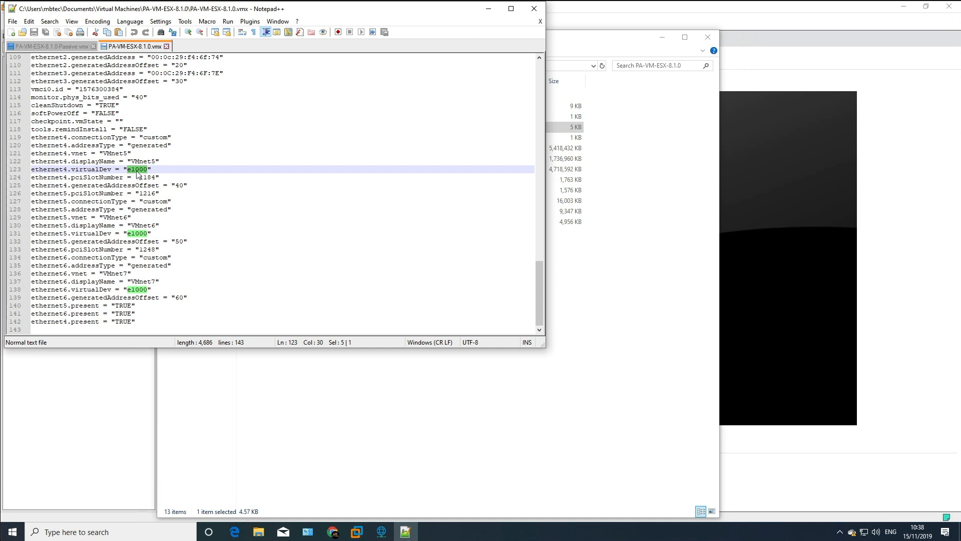
{"action": "right_click", "coordinate": [133, 171]}
{"action": "left_click", "coordinate": [159, 196]}
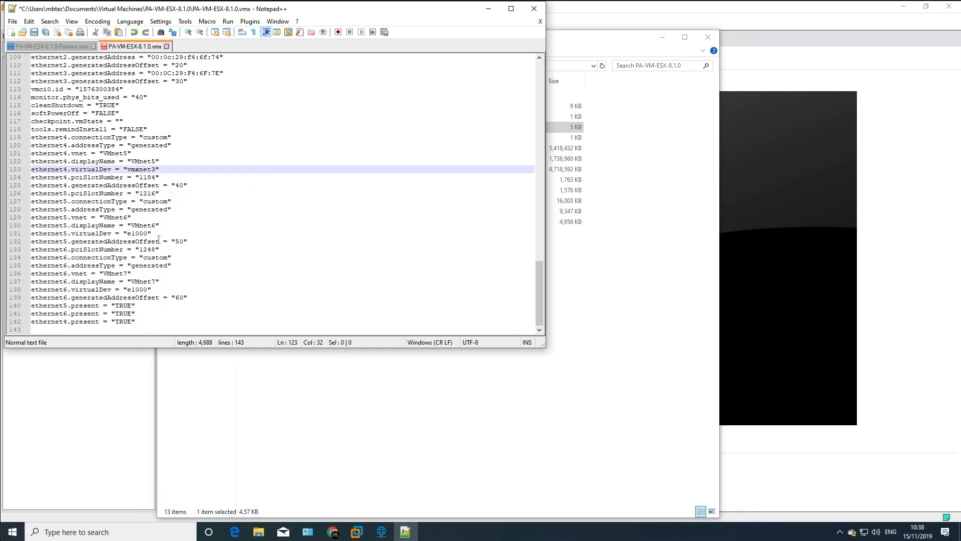
{"action": "left_click_drag", "start_coordinate": [150, 234], "coordinate": [133, 236]}
{"action": "right_click", "coordinate": [134, 236]}
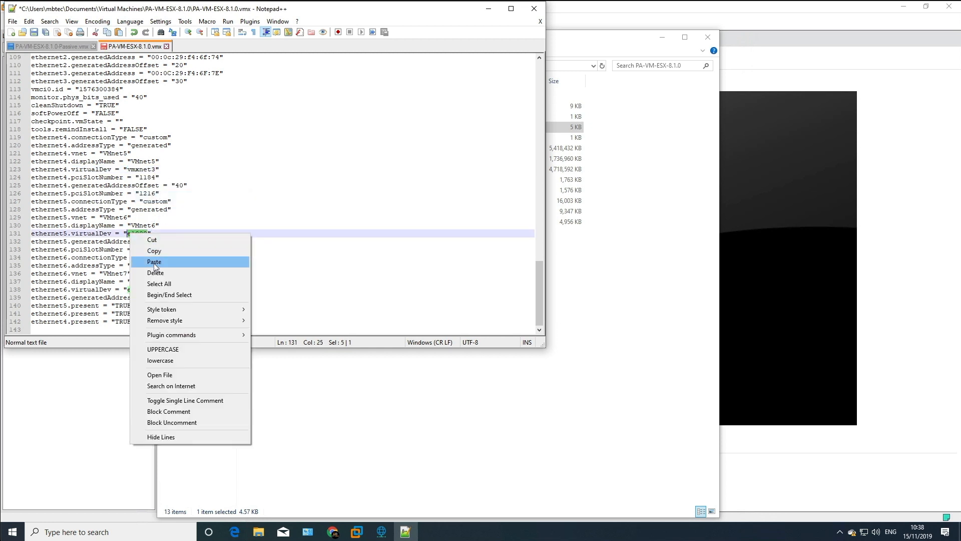
{"action": "left_click", "coordinate": [156, 263]}
- Set ethernet6.virtualDev to vmxnet3, then save PA-VM-ESX-8.1.0.vmx and close the editor
{"action": "left_click_drag", "start_coordinate": [149, 290], "coordinate": [127, 290]}
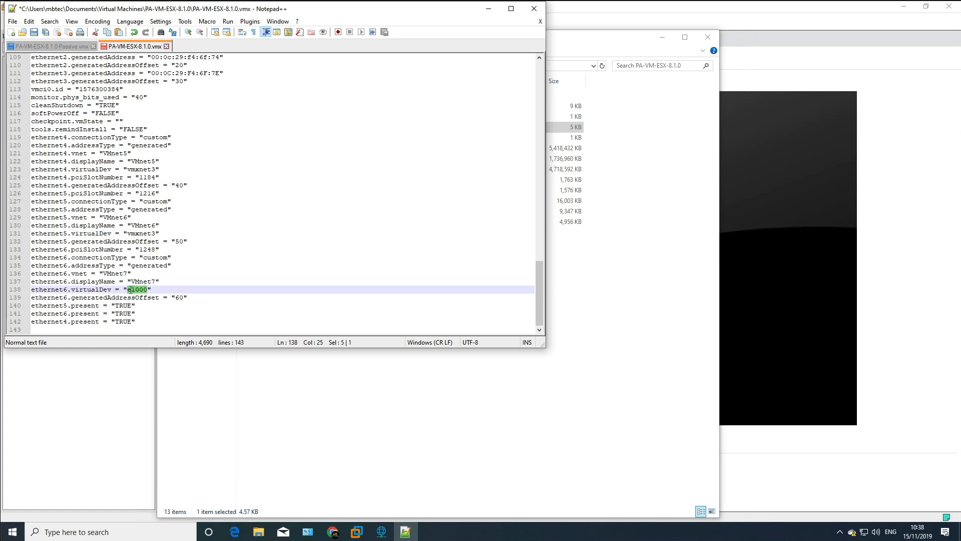
{"action": "right_click", "coordinate": [136, 291]}
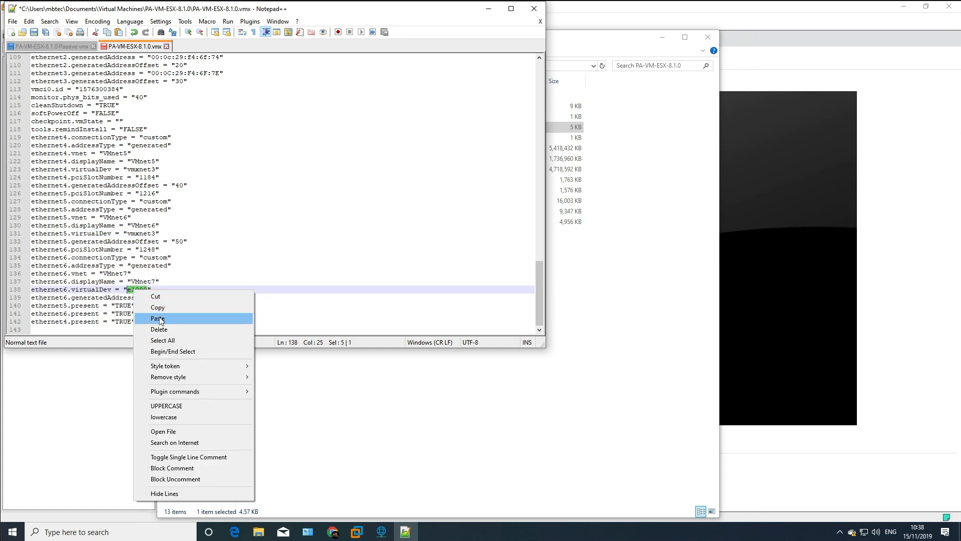
{"action": "left_click", "coordinate": [160, 317]}
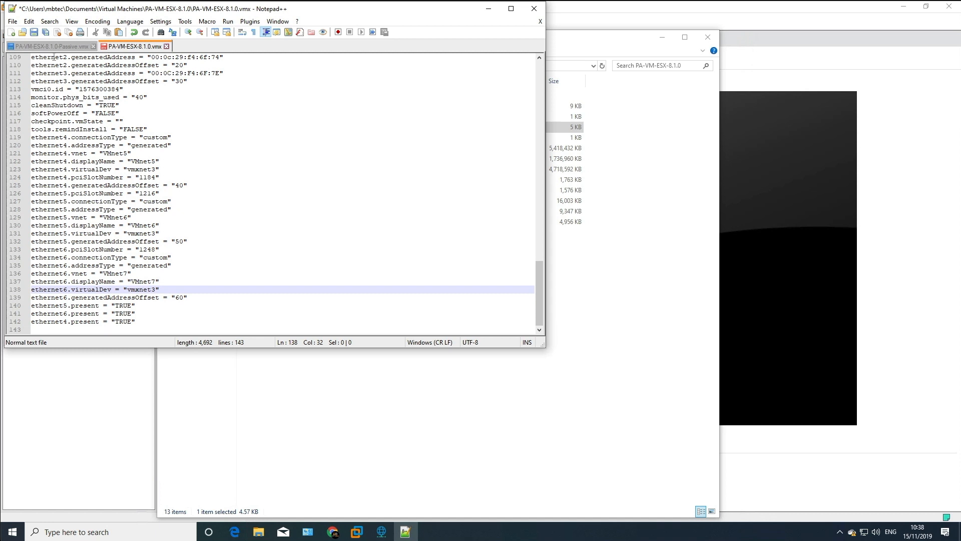
{"action": "left_click", "coordinate": [34, 32]}
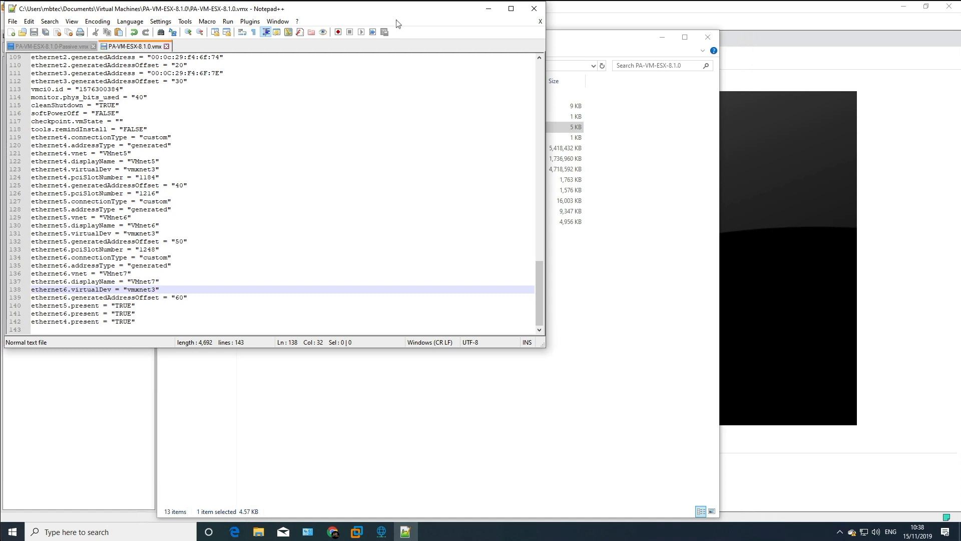
{"action": "left_click", "coordinate": [535, 8]}
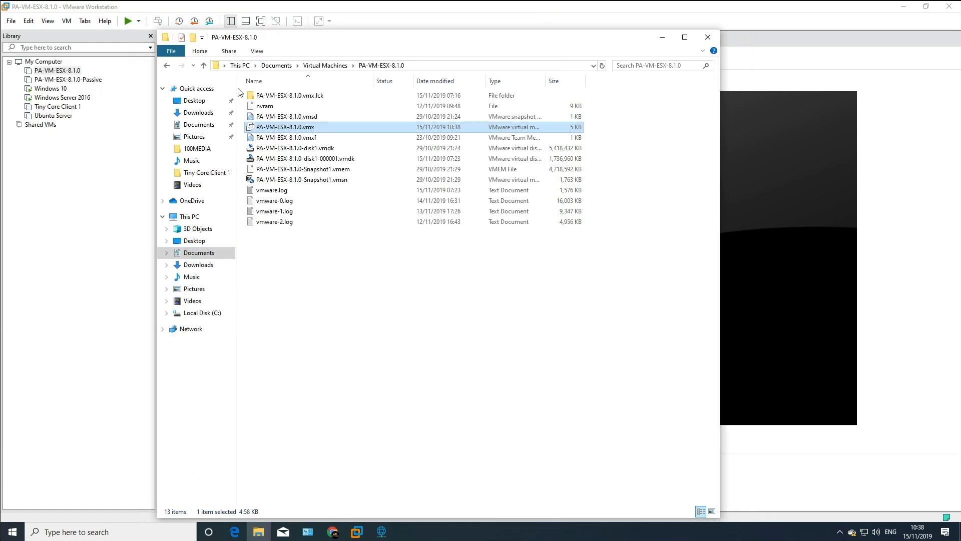
- Open the PA-VM-ESX-8.1.0-Passive.vmx configuration file from the PA-VM-ESX-8.1.0-Passive folder in Notepad++
{"action": "left_click", "coordinate": [166, 65]}
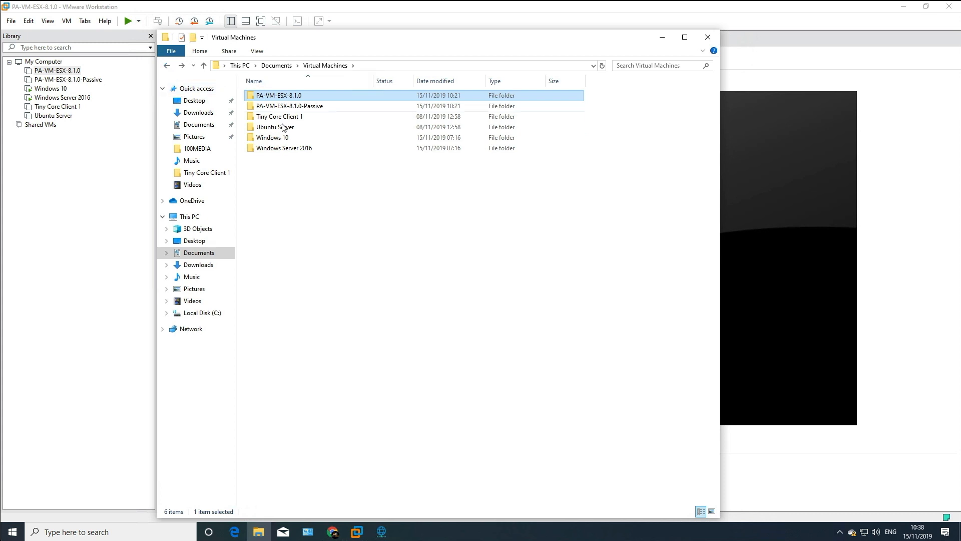
{"action": "double_click", "coordinate": [289, 106]}
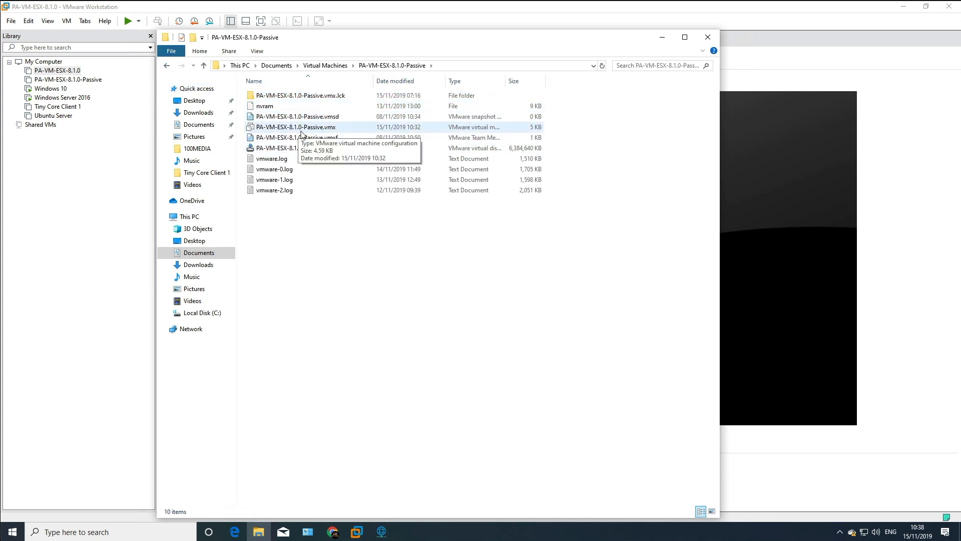
{"action": "right_click", "coordinate": [306, 128]}
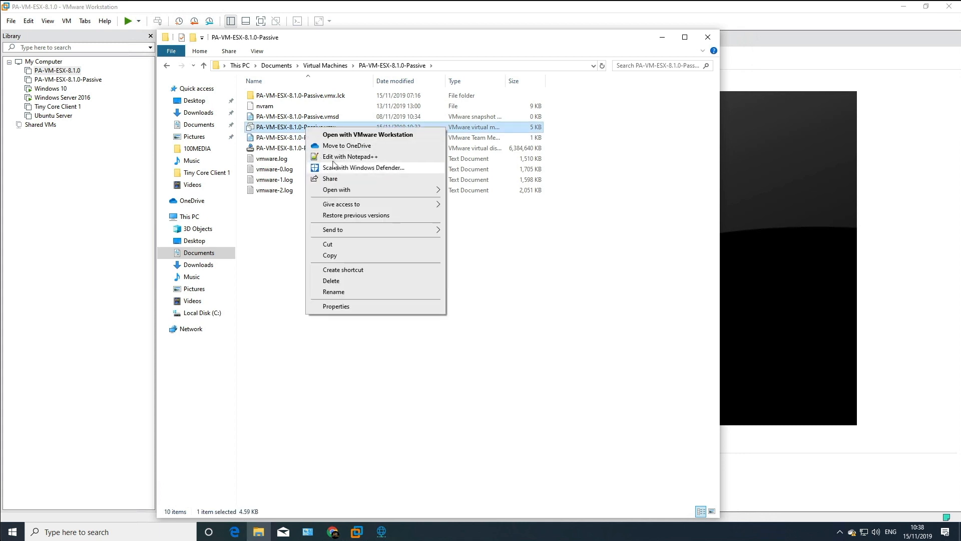
{"action": "left_click", "coordinate": [315, 156]}
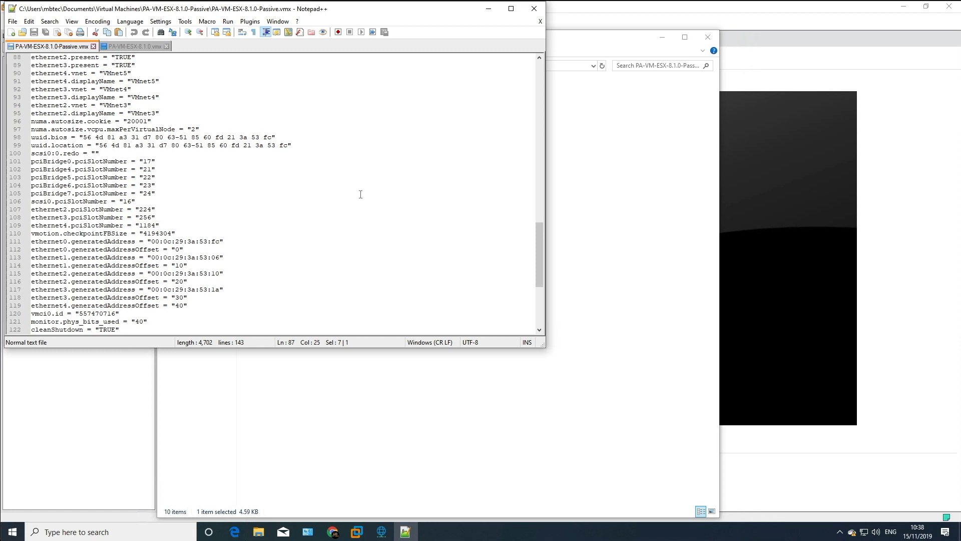
- Copy the value vmxnet3 from the ethernet0.virtualDev line of PA-VM-ESX-8.1.0-Passive.vmx
{"action": "left_click_drag", "start_coordinate": [541, 263], "coordinate": [533, 146]}
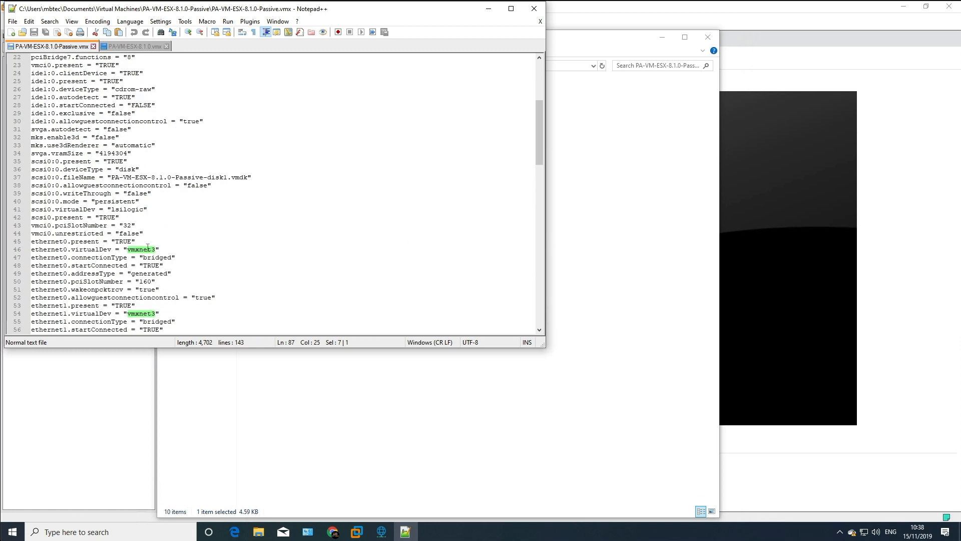
{"action": "right_click", "coordinate": [147, 248]}
{"action": "left_click", "coordinate": [172, 235]}
{"action": "left_click_drag", "start_coordinate": [158, 250], "coordinate": [127, 250]}
{"action": "right_click", "coordinate": [135, 250]}
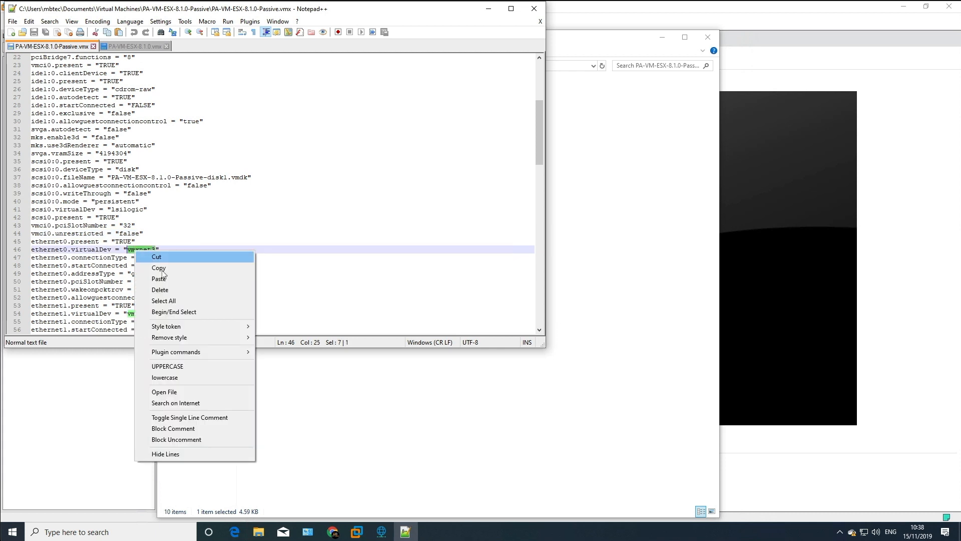
{"action": "left_click", "coordinate": [159, 268]}
- Replace the ethernet6.virtualDev value in PA-VM-ESX-8.1.0-Passive.vmx with the copied vmxnet3
{"action": "left_click_drag", "start_coordinate": [539, 146], "coordinate": [534, 353]}
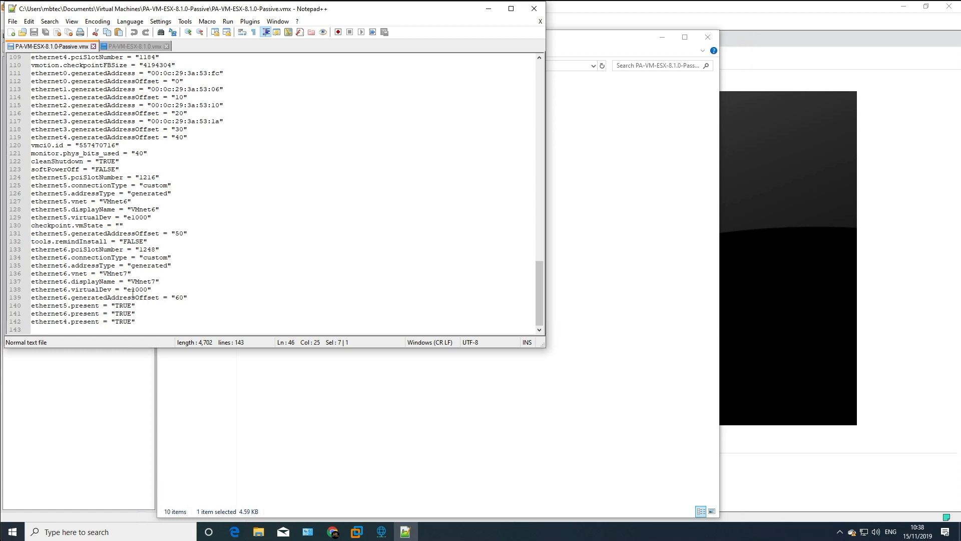
{"action": "left_click_drag", "start_coordinate": [127, 289], "coordinate": [152, 291]}
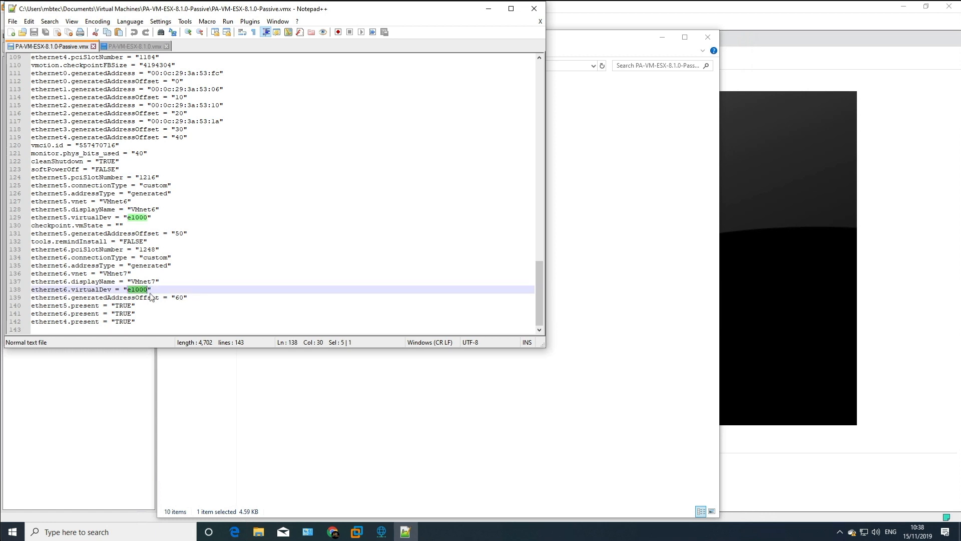
{"action": "key", "text": "Right"}
{"action": "left_click_drag", "start_coordinate": [152, 291], "coordinate": [127, 291]}
{"action": "right_click", "coordinate": [135, 290]}
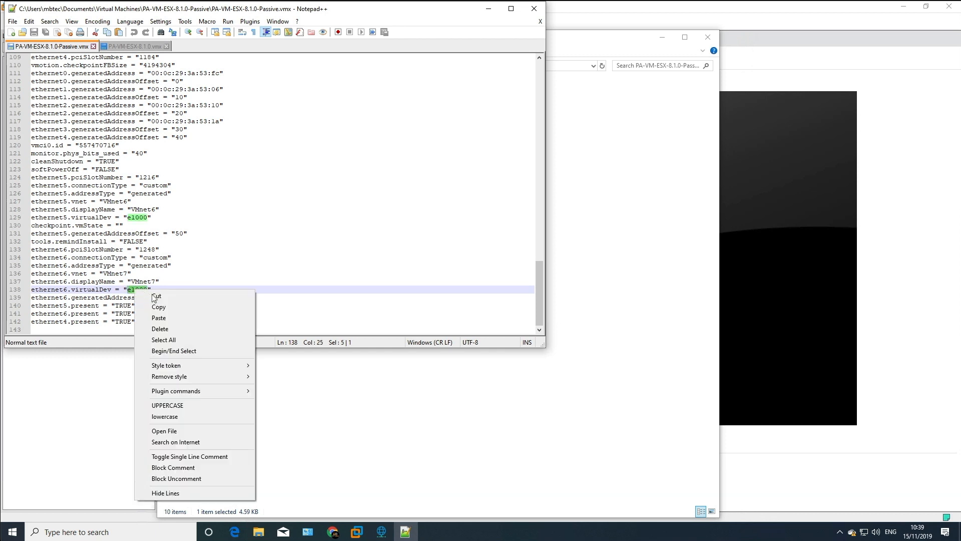
{"action": "left_click", "coordinate": [176, 320]}
- Replace the ethernet4.virtualDev value in PA-VM-ESX-8.1.0-Passive.vmx with vmxnet3
{"action": "left_click", "coordinate": [150, 218]}
{"action": "left_click_drag", "start_coordinate": [150, 218], "coordinate": [127, 219]}
{"action": "left_click_drag", "start_coordinate": [542, 289], "coordinate": [548, 211]}
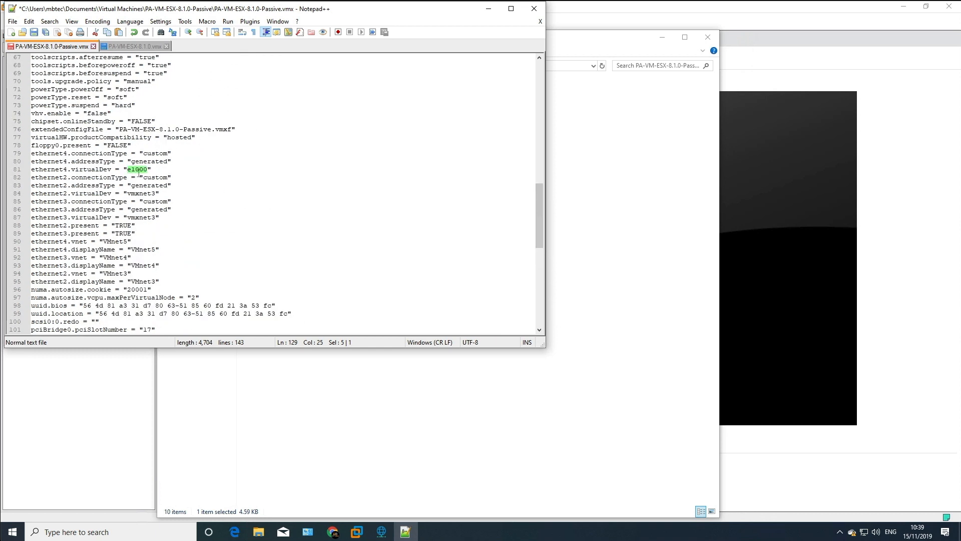
{"action": "right_click", "coordinate": [143, 169]}
{"action": "key", "text": "Escape"}
{"action": "left_click_drag", "start_coordinate": [128, 170], "coordinate": [148, 170]}
{"action": "right_click", "coordinate": [142, 171]}
{"action": "left_click", "coordinate": [166, 200]}
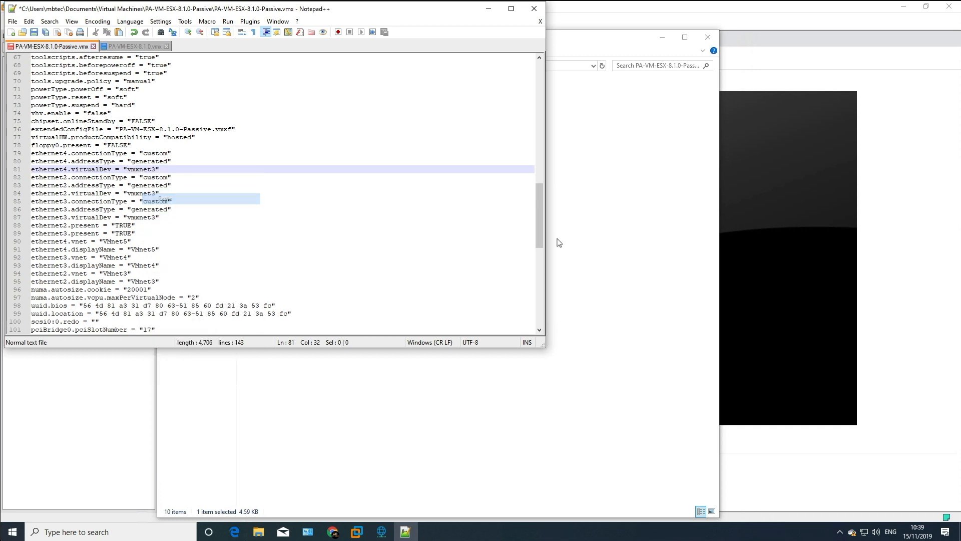
- Replace the ethernet5.virtualDev value in PA-VM-ESX-8.1.0-Passive.vmx with vmxnet3
{"action": "left_click_drag", "start_coordinate": [539, 230], "coordinate": [531, 335]}
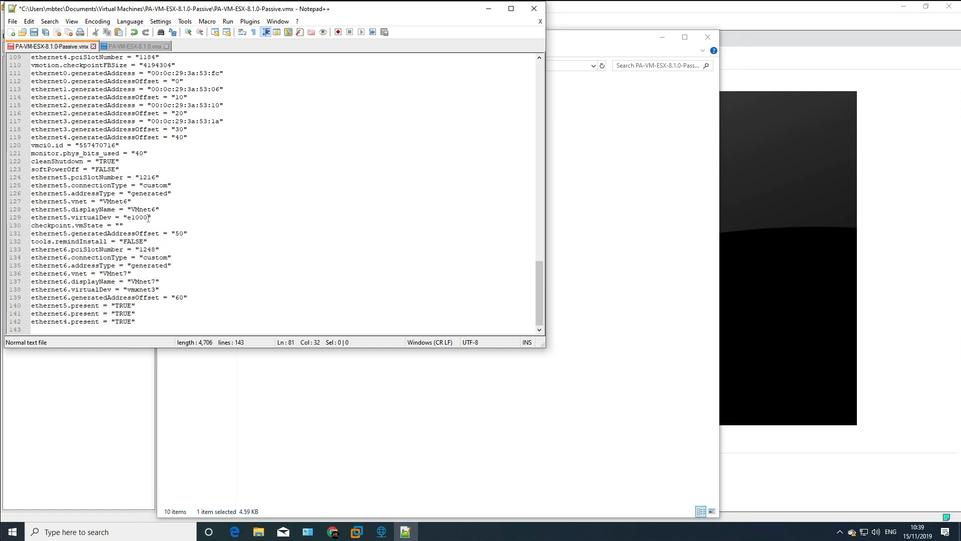
{"action": "left_click_drag", "start_coordinate": [149, 219], "coordinate": [128, 219]}
{"action": "right_click", "coordinate": [133, 218]}
{"action": "left_click", "coordinate": [170, 248]}
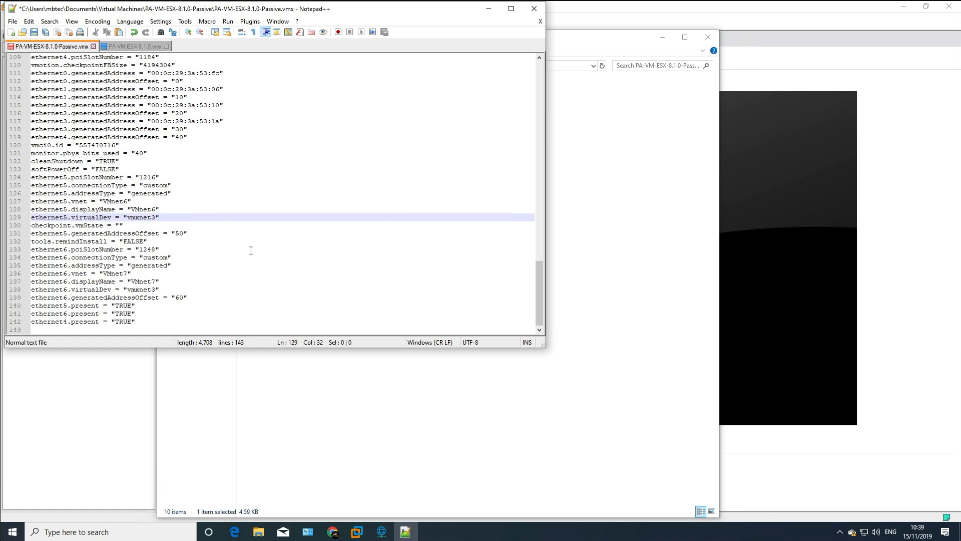
- Save the edited PA-VM-ESX-8.1.0-Passive.vmx file
{"action": "left_click", "coordinate": [35, 33]}
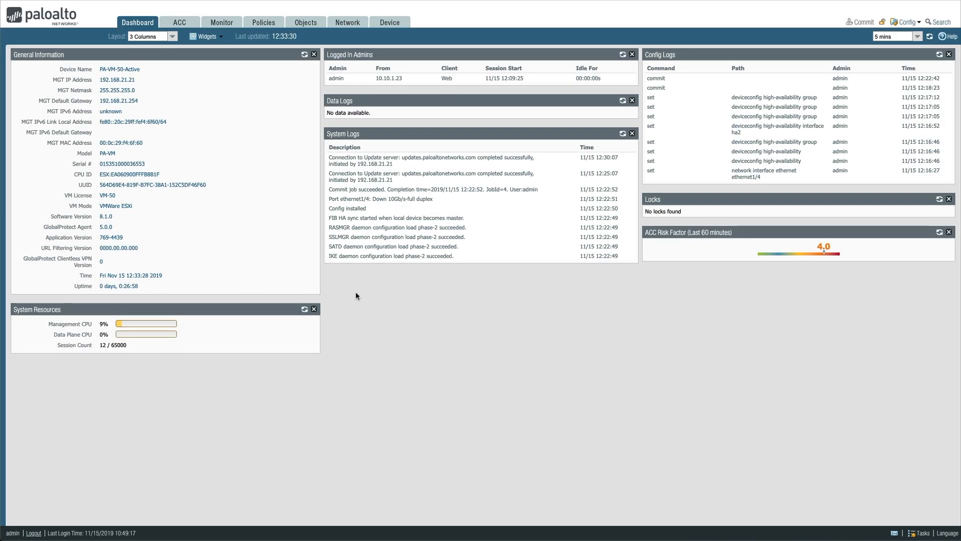
- In the Palo Alto web interface, check the device name and management IP address on the active and passive firewalls' dashboards
{"action": "left_click_drag", "start_coordinate": [99, 69], "coordinate": [141, 73]}
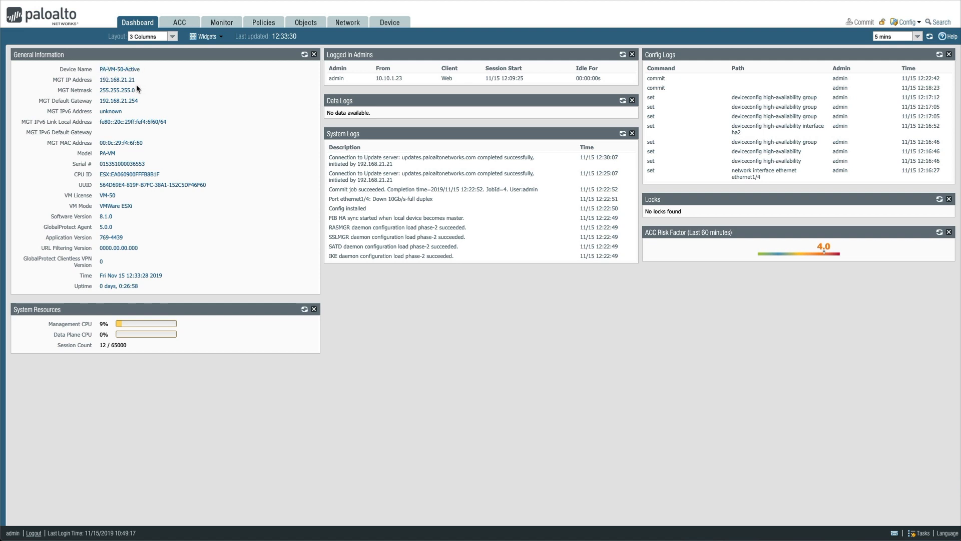
{"action": "left_click_drag", "start_coordinate": [141, 70], "coordinate": [127, 73]}
{"action": "left_click_drag", "start_coordinate": [53, 80], "coordinate": [114, 80]}
{"action": "left_click", "coordinate": [175, 88]}
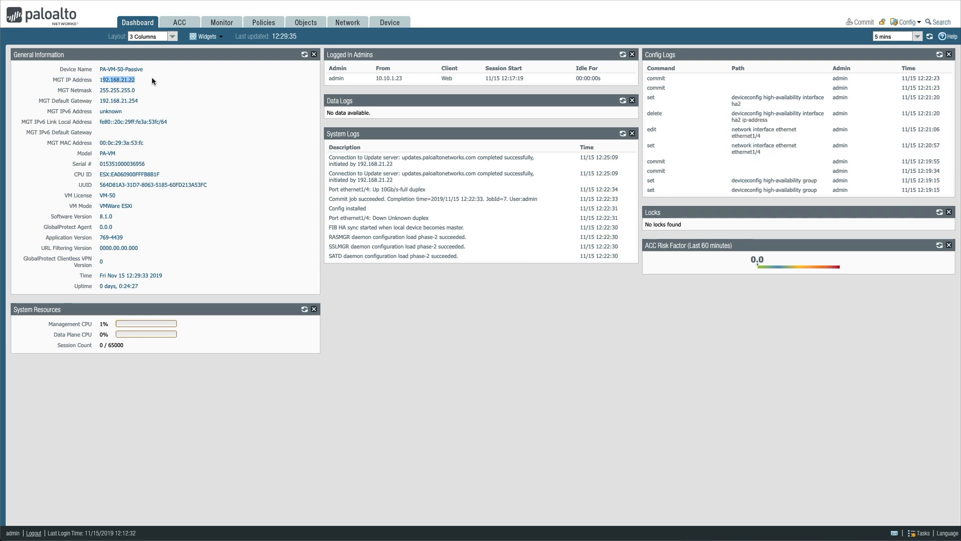
{"action": "left_click_drag", "start_coordinate": [144, 70], "coordinate": [101, 76]}
{"action": "left_click", "coordinate": [149, 86]}
{"action": "left_click_drag", "start_coordinate": [103, 84], "coordinate": [133, 85]}
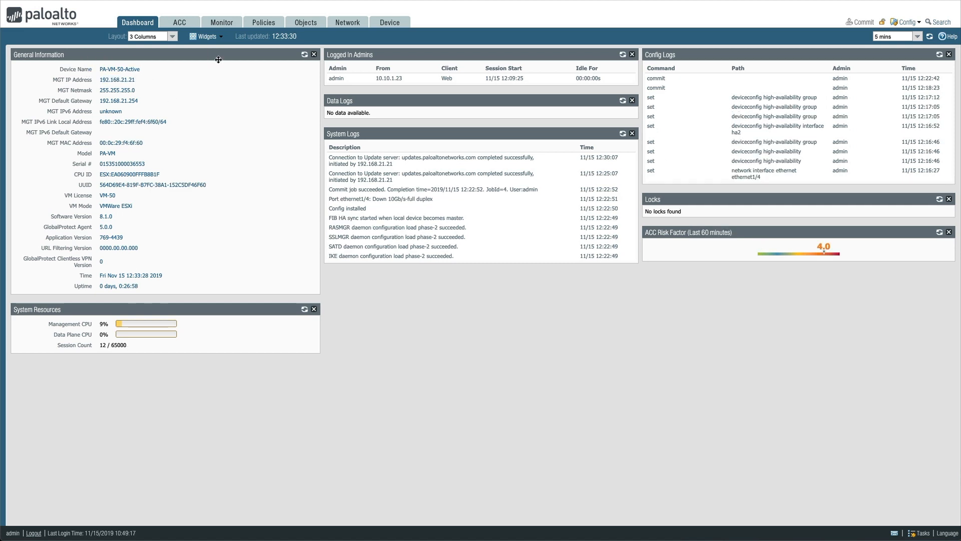
- Add the High Availability system widget to the active firewall's dashboard
{"action": "left_click", "coordinate": [220, 37]}
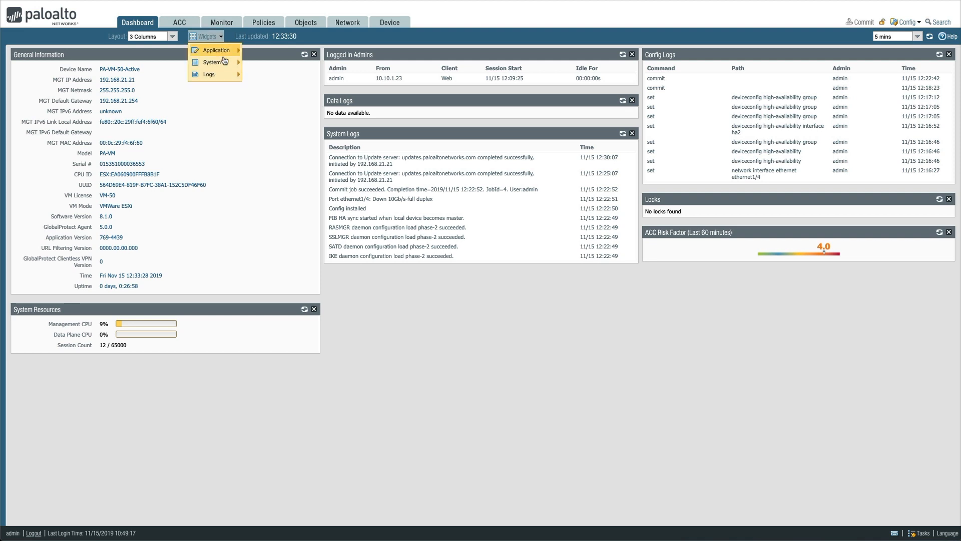
{"action": "mouse_move", "coordinate": [225, 62]}
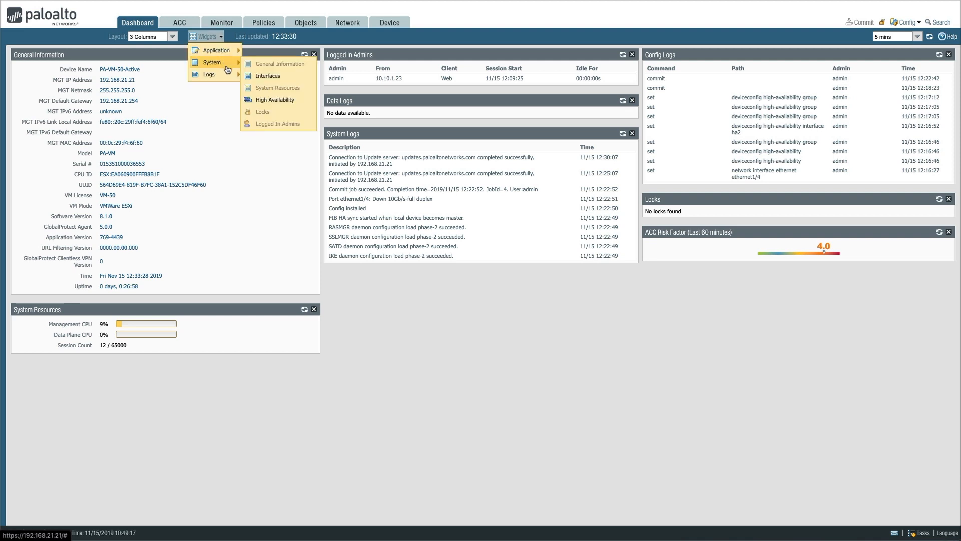
{"action": "left_click", "coordinate": [277, 100]}
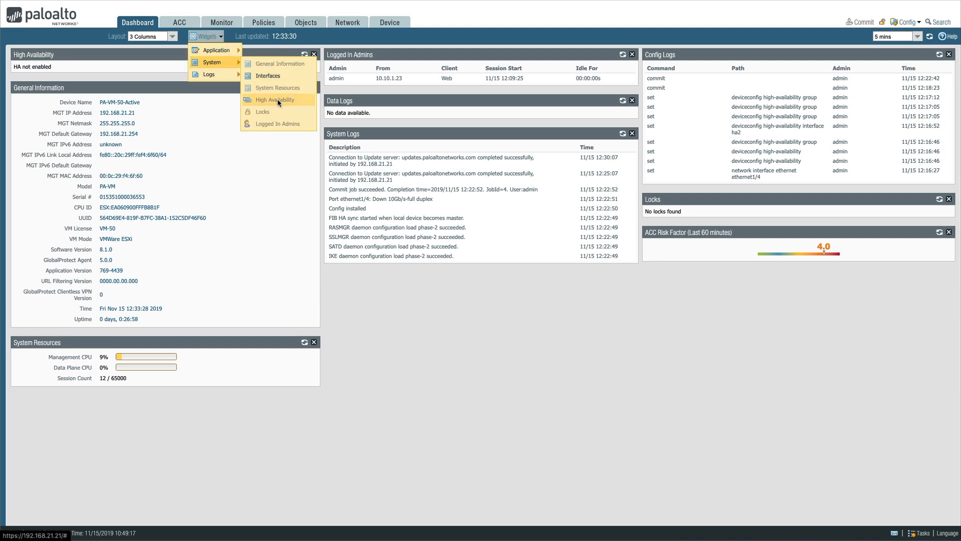
{"action": "left_click", "coordinate": [230, 164]}
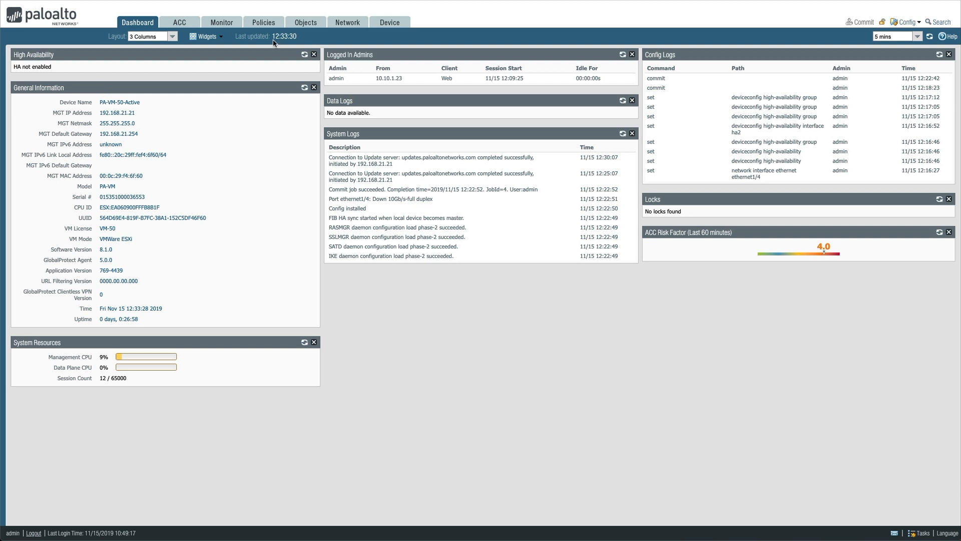
- Configure ethernet1/4 on the active firewall with the comment HA2 and the interface type HA
{"action": "left_click", "coordinate": [350, 25]}
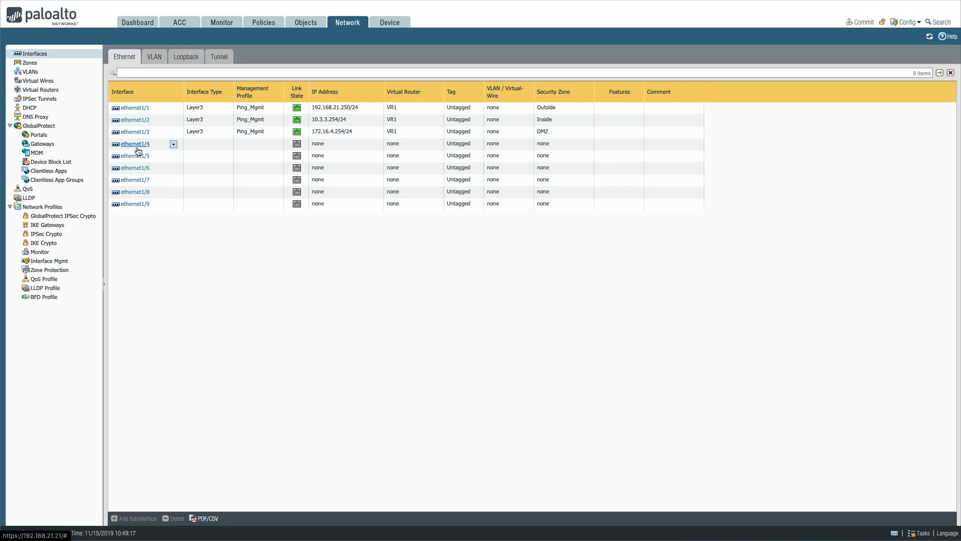
{"action": "left_click", "coordinate": [139, 149]}
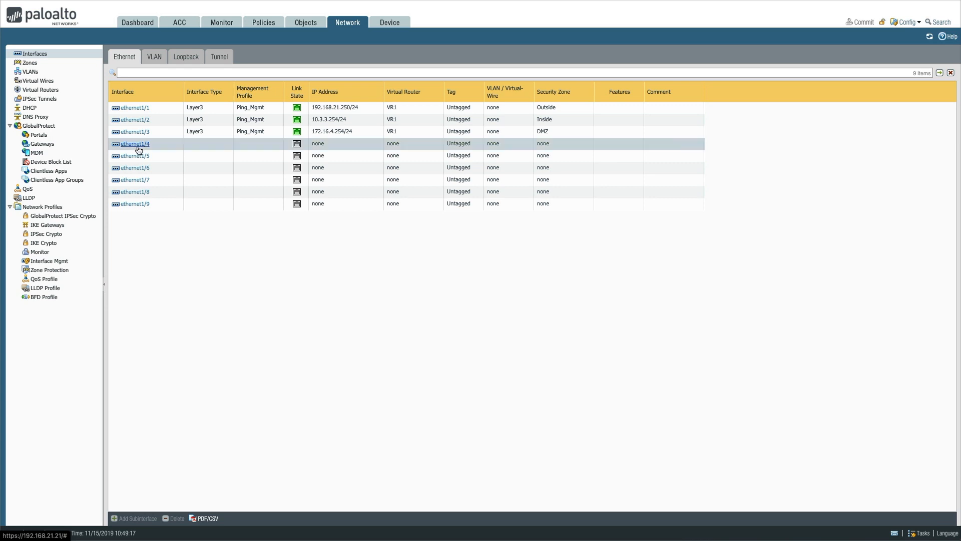
{"action": "left_click", "coordinate": [399, 213]}
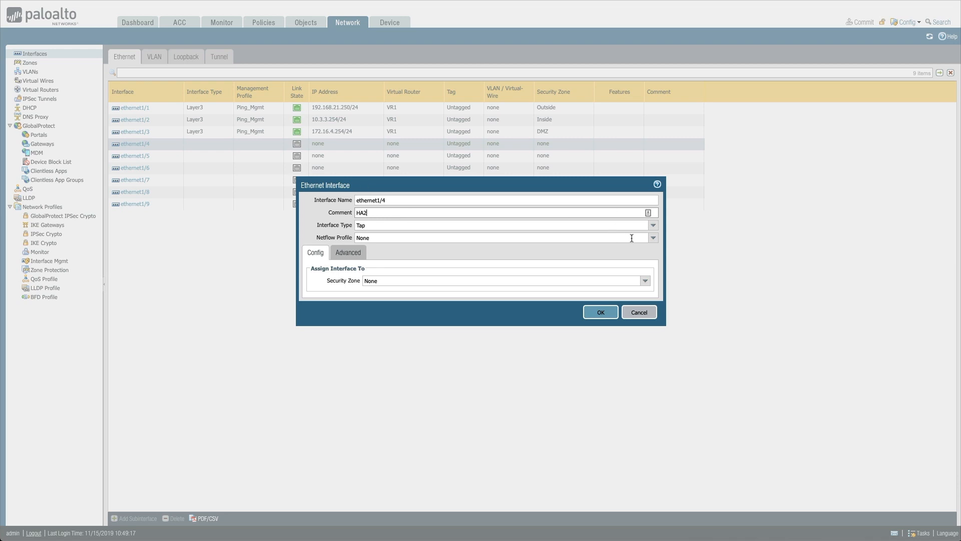
{"action": "left_click", "coordinate": [653, 225]}
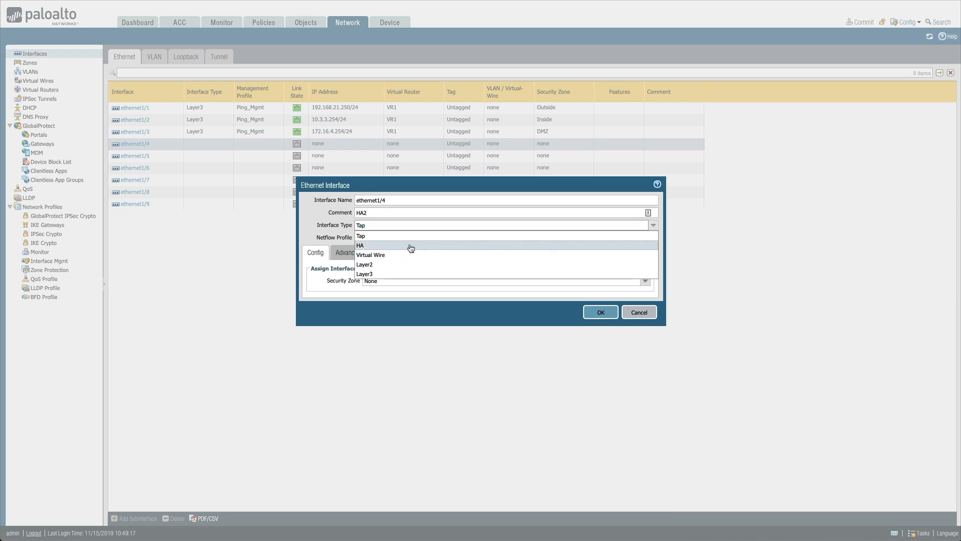
{"action": "left_click", "coordinate": [410, 246]}
{"action": "left_click", "coordinate": [599, 303]}
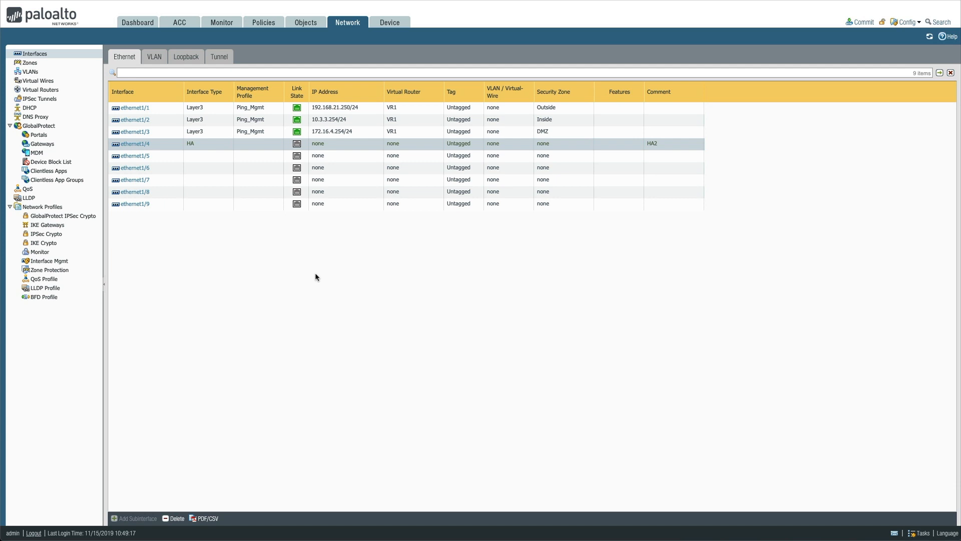
- Enable HA on the active firewall with group ID 1, Active Passive mode, config sync and peer HA1 IP address 192.168.21.22
{"action": "left_click", "coordinate": [390, 23]}
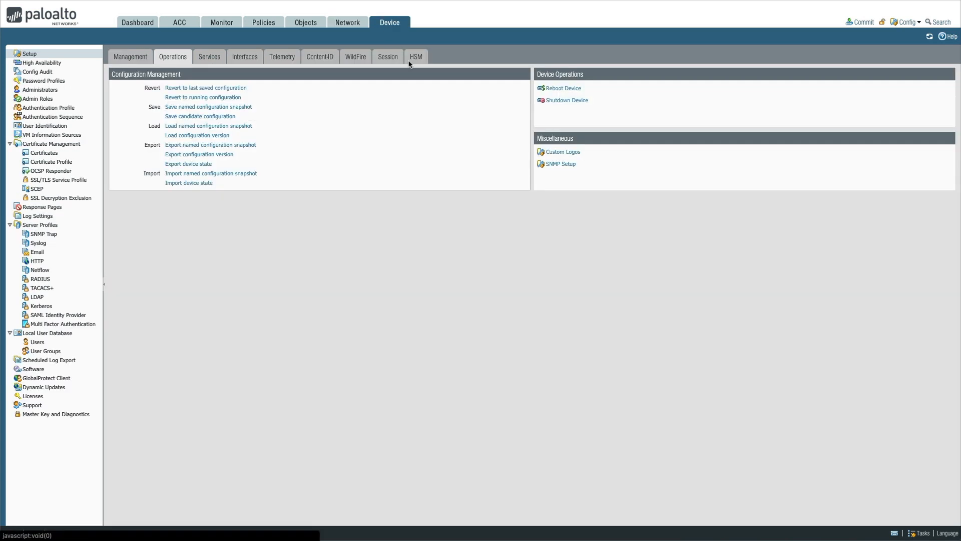
{"action": "left_click", "coordinate": [42, 65]}
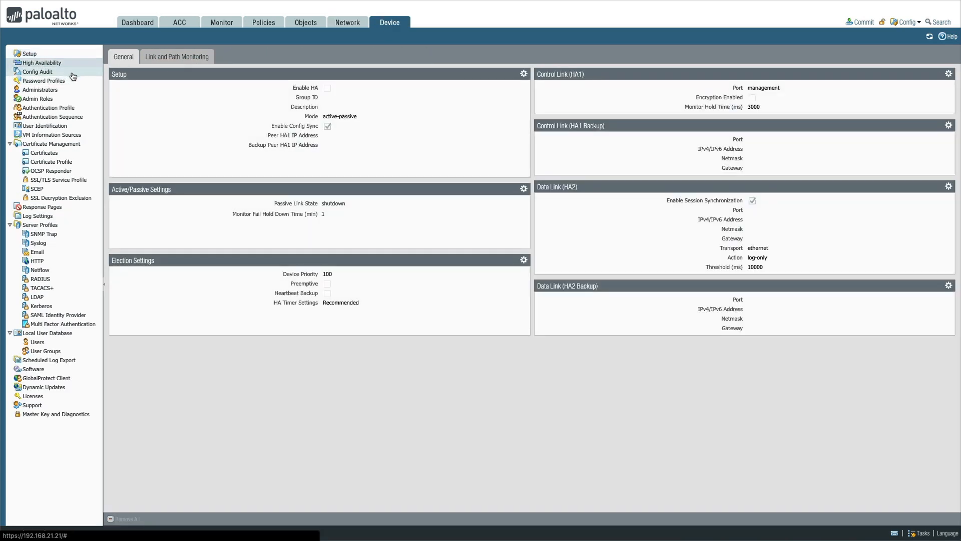
{"action": "left_click", "coordinate": [525, 74]}
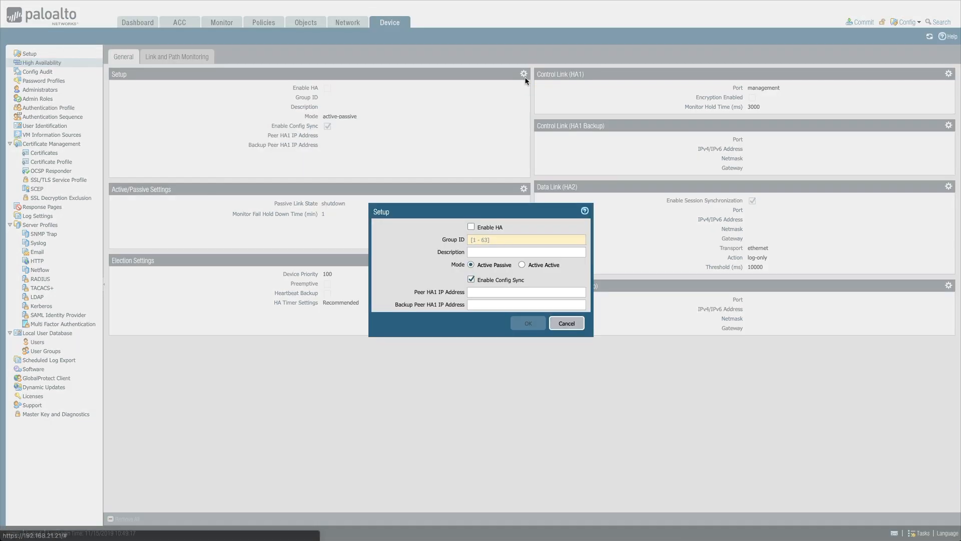
{"action": "left_click", "coordinate": [471, 227]}
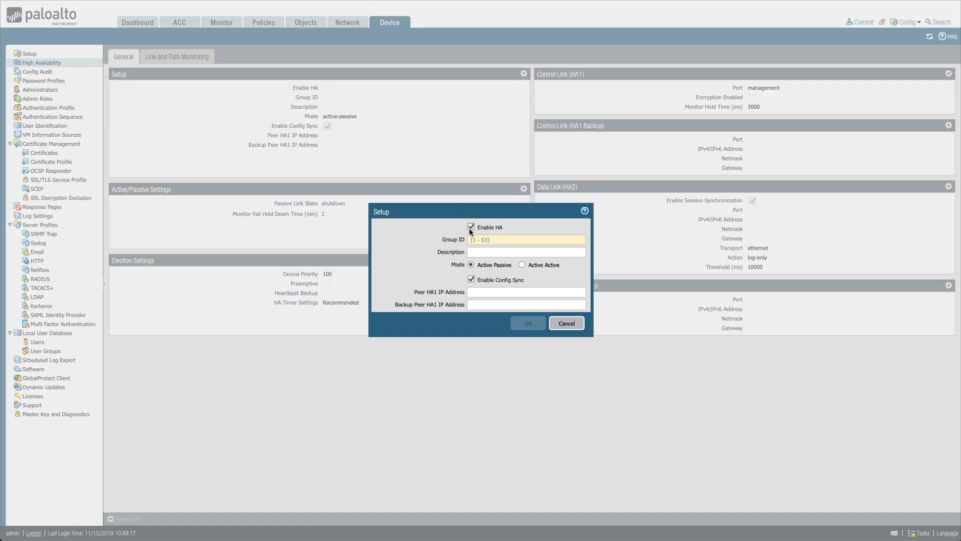
{"action": "left_click", "coordinate": [493, 243]}
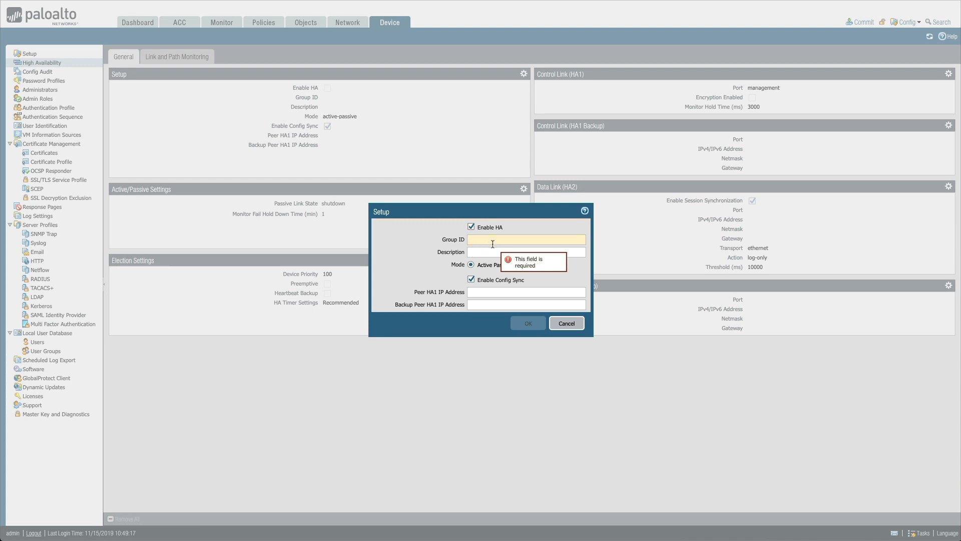
{"action": "type", "text": "1"}
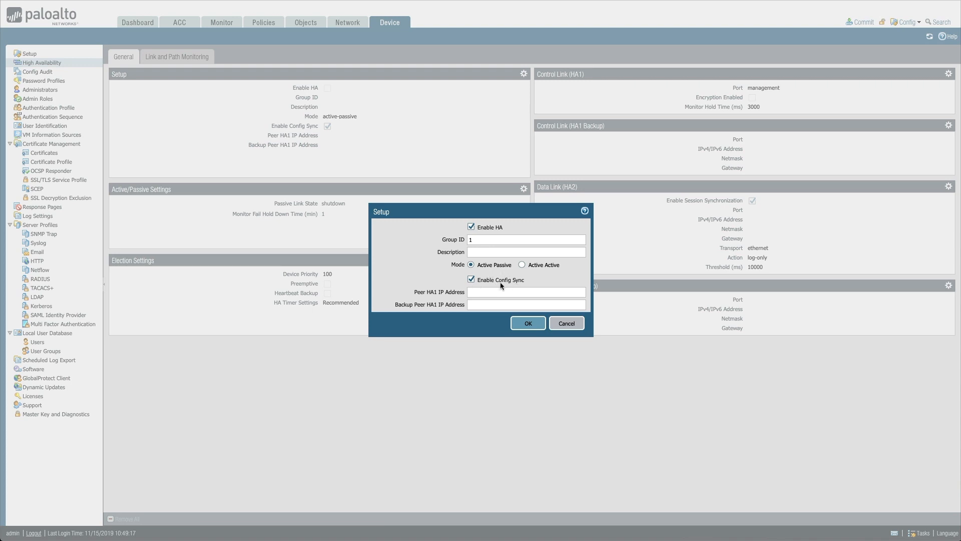
{"action": "left_click", "coordinate": [493, 295]}
{"action": "type", "text": "192.168"}
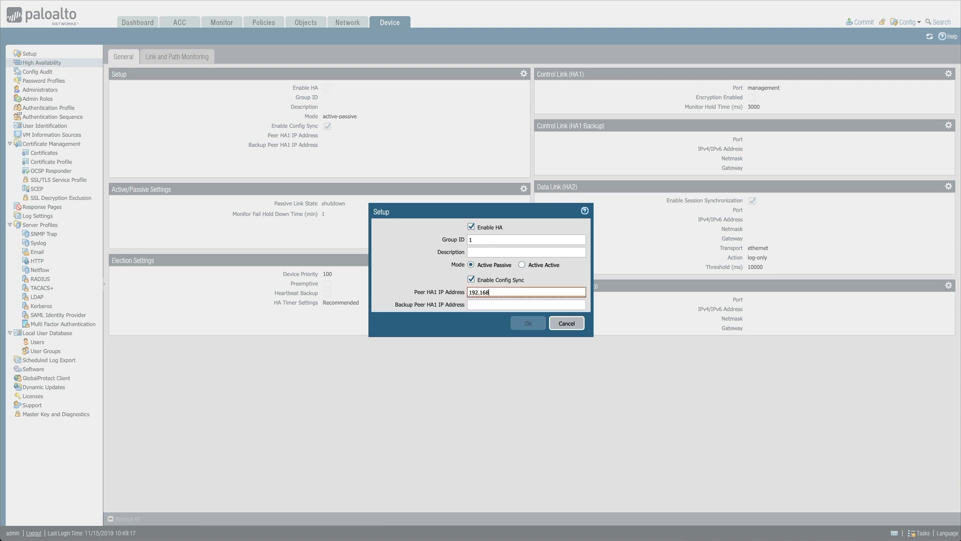
{"action": "type", "text": ".21.22"}
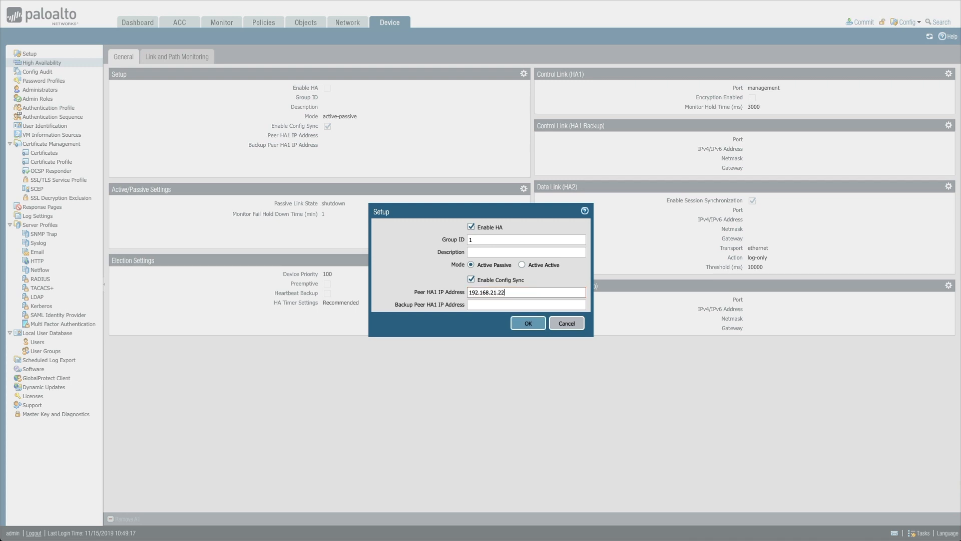
{"action": "left_click", "coordinate": [525, 323]}
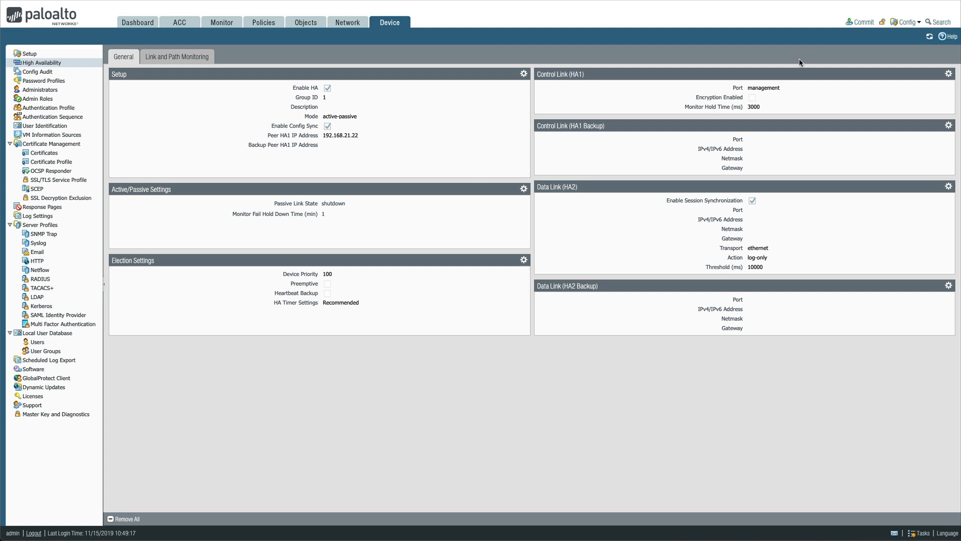
- Check the port choices for the HA1 control link and accept the management interface
{"action": "left_click", "coordinate": [948, 74]}
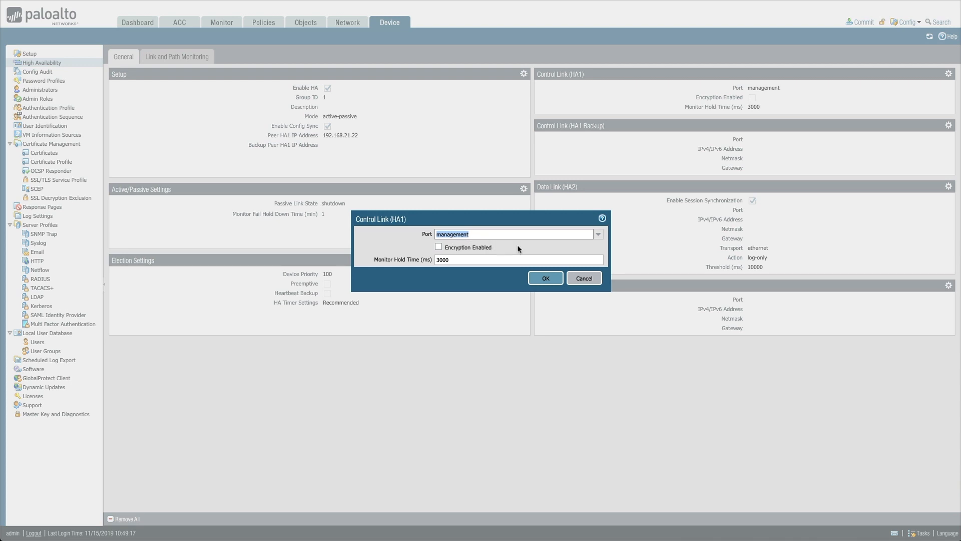
{"action": "left_click", "coordinate": [598, 234]}
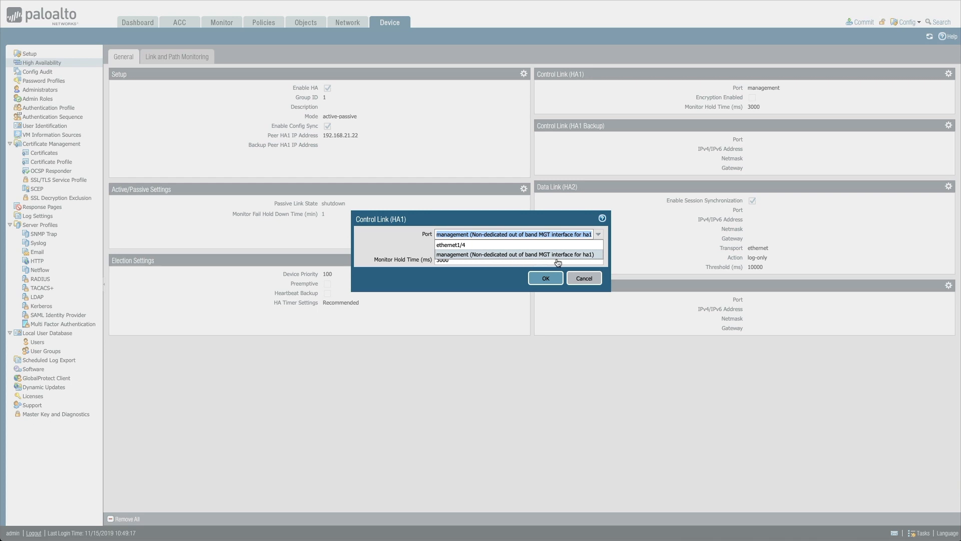
{"action": "left_click", "coordinate": [545, 279]}
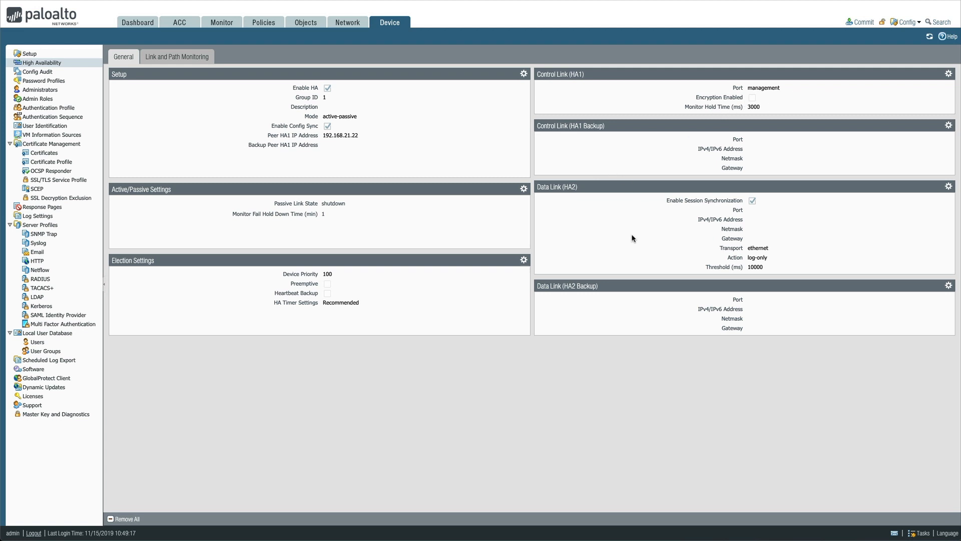
- Assign ethernet1/4 as the port of the HA2 data link, with session synchronization and ethernet transport
{"action": "left_click", "coordinate": [949, 187]}
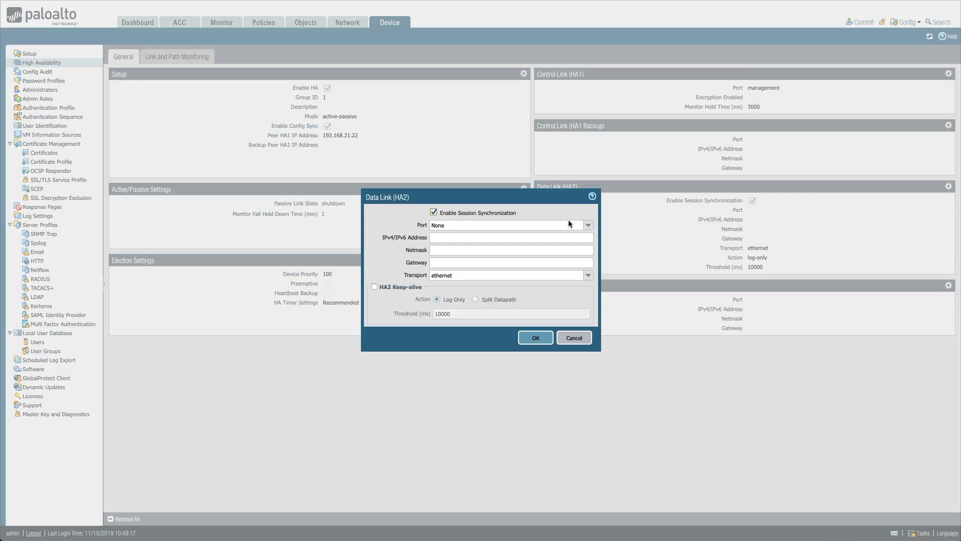
{"action": "left_click", "coordinate": [588, 225]}
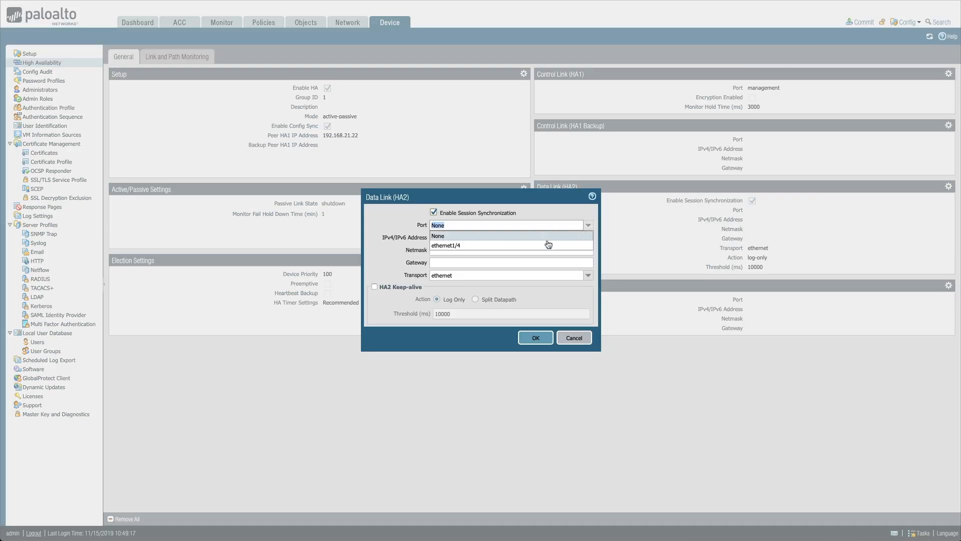
{"action": "left_click", "coordinate": [461, 246]}
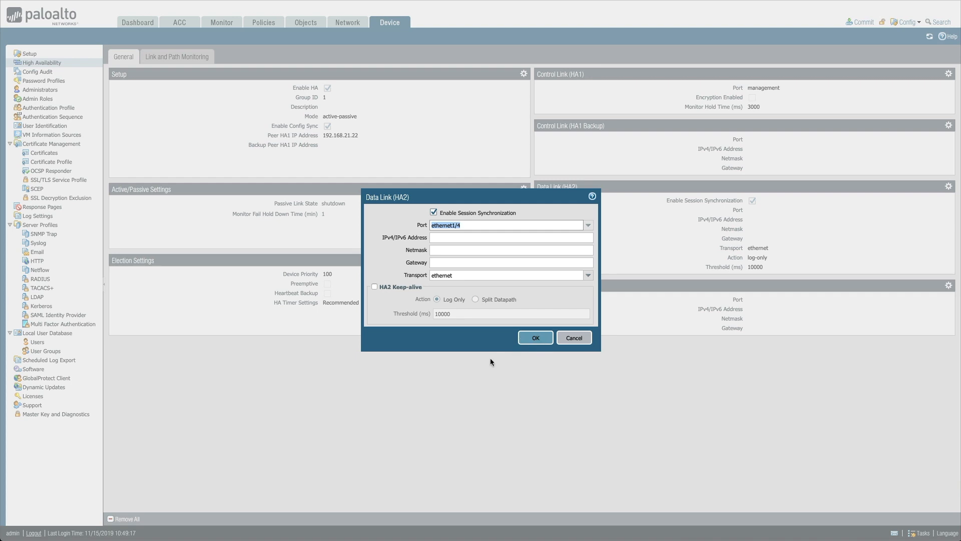
{"action": "left_click", "coordinate": [535, 338]}
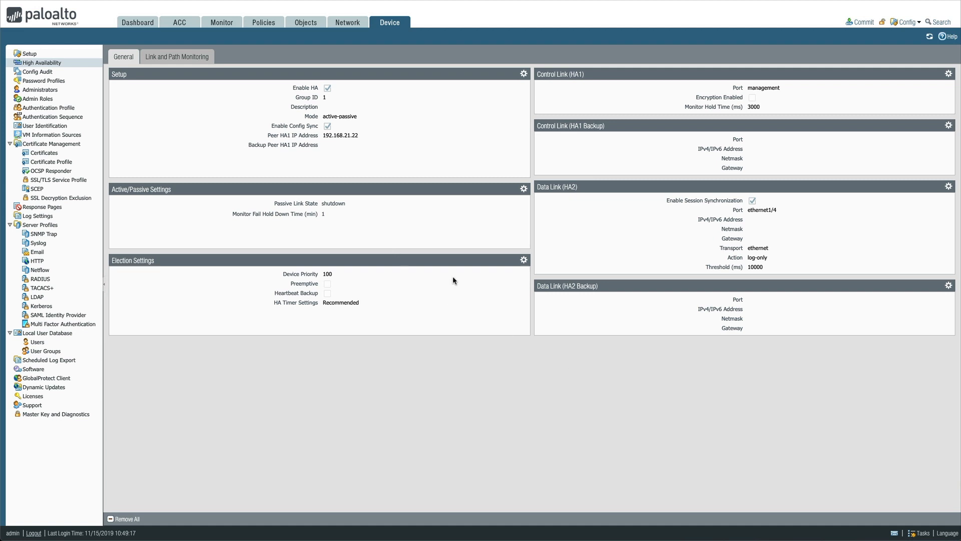
- Enable Preemptive in the active firewall's election settings, keeping device priority 100
{"action": "left_click", "coordinate": [524, 260]}
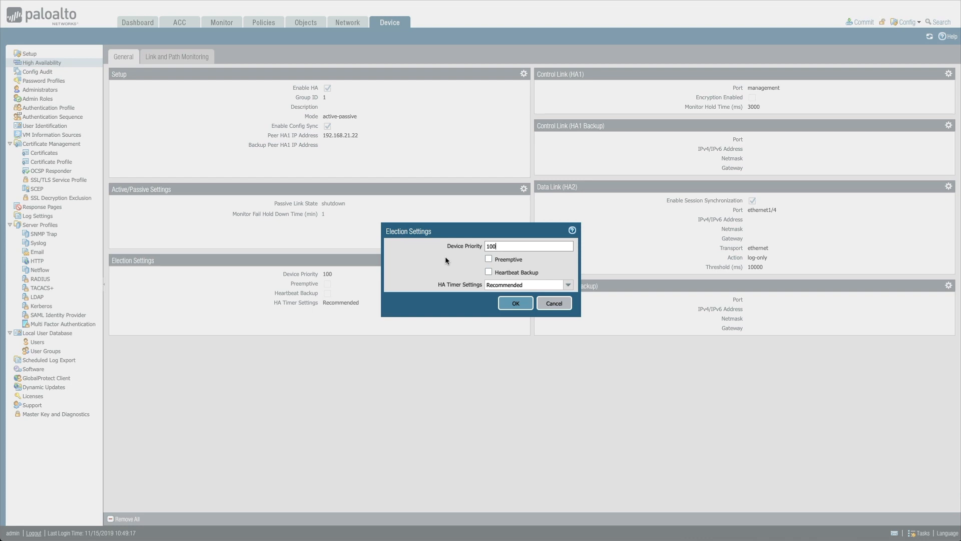
{"action": "left_click", "coordinate": [488, 259]}
{"action": "left_click", "coordinate": [515, 303]}
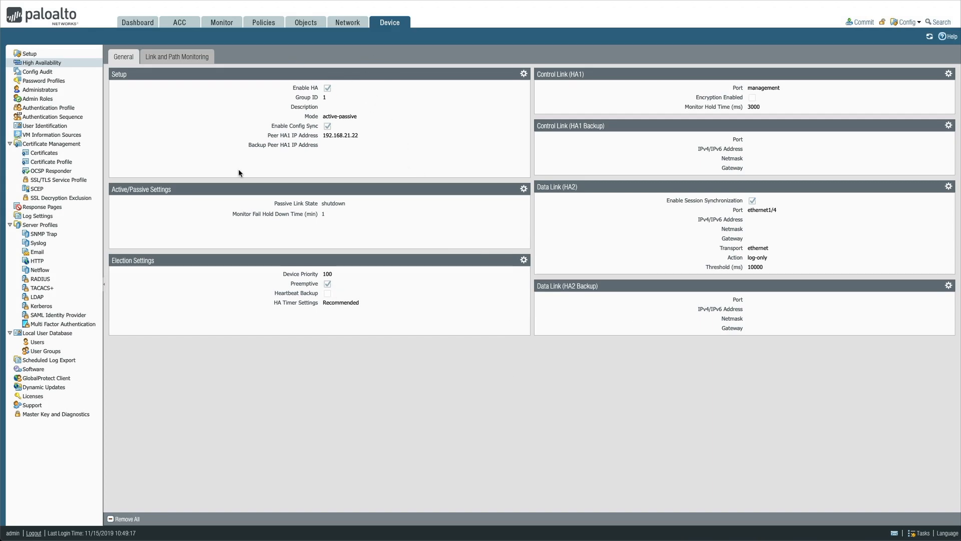
{"action": "left_click", "coordinate": [74, 388]}
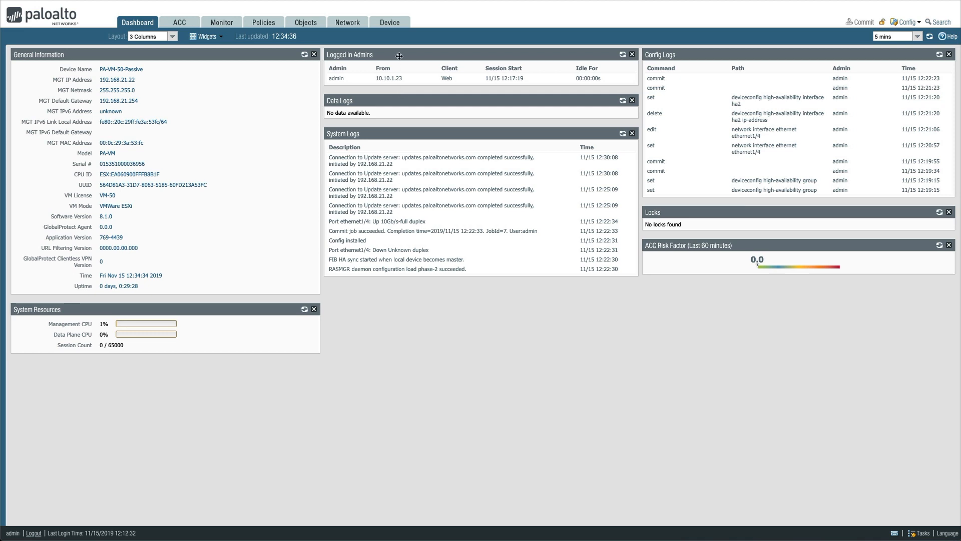
- Set the interface type of ethernet1/4 to HA on the passive firewall
{"action": "left_click", "coordinate": [349, 22]}
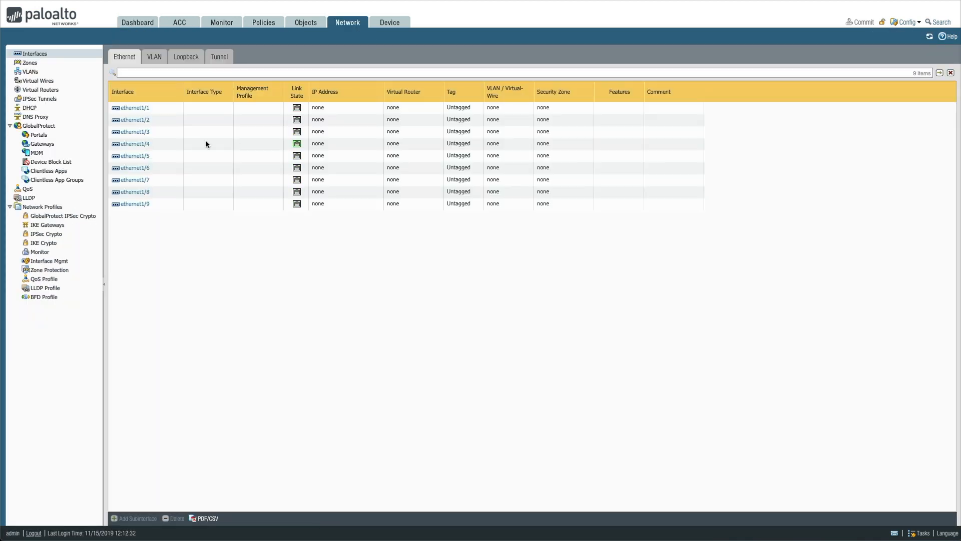
{"action": "left_click", "coordinate": [137, 146]}
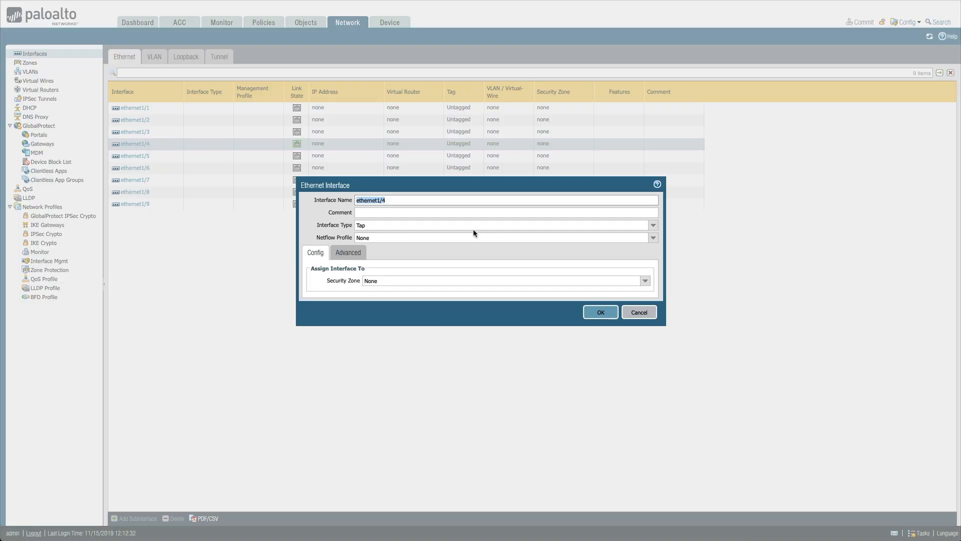
{"action": "left_click", "coordinate": [652, 226]}
{"action": "left_click", "coordinate": [398, 248]}
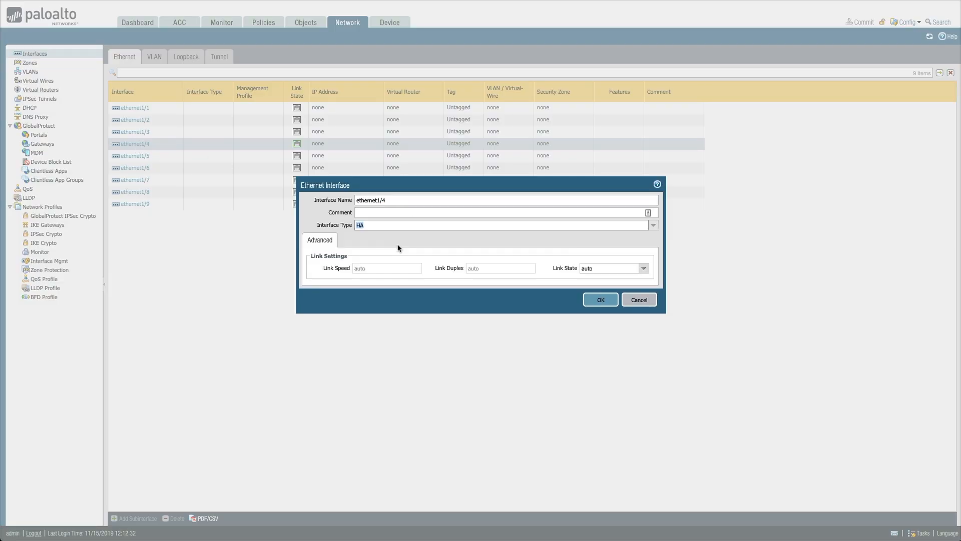
{"action": "left_click", "coordinate": [606, 304]}
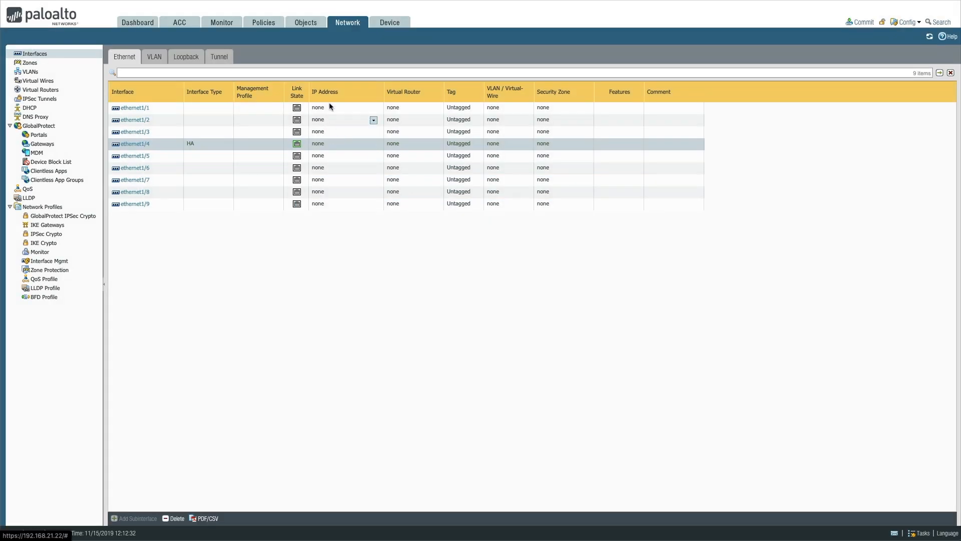
- Enable HA on the passive firewall with group ID 1, Active Passive mode, config sync and peer HA1 IP address 192.168.21.21
{"action": "left_click", "coordinate": [400, 33]}
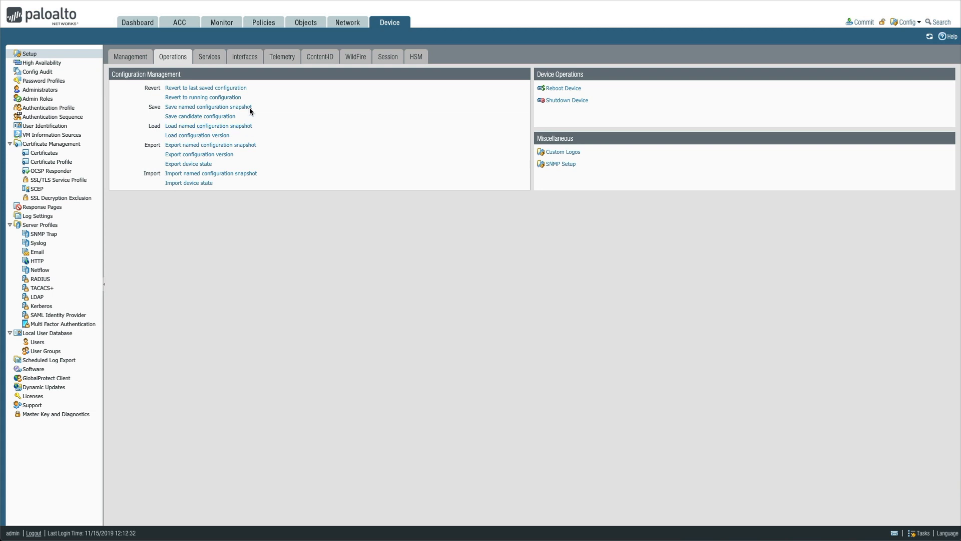
{"action": "left_click", "coordinate": [73, 65]}
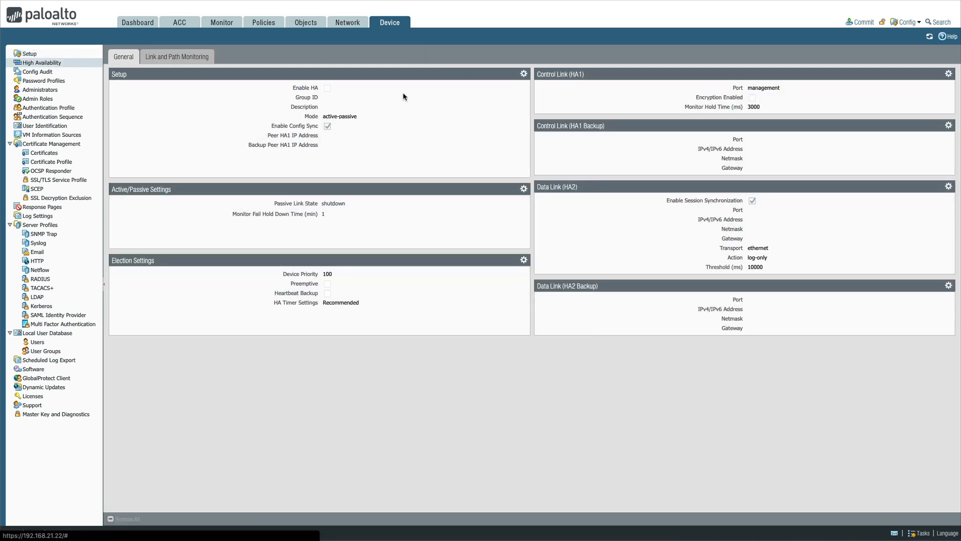
{"action": "left_click", "coordinate": [523, 76]}
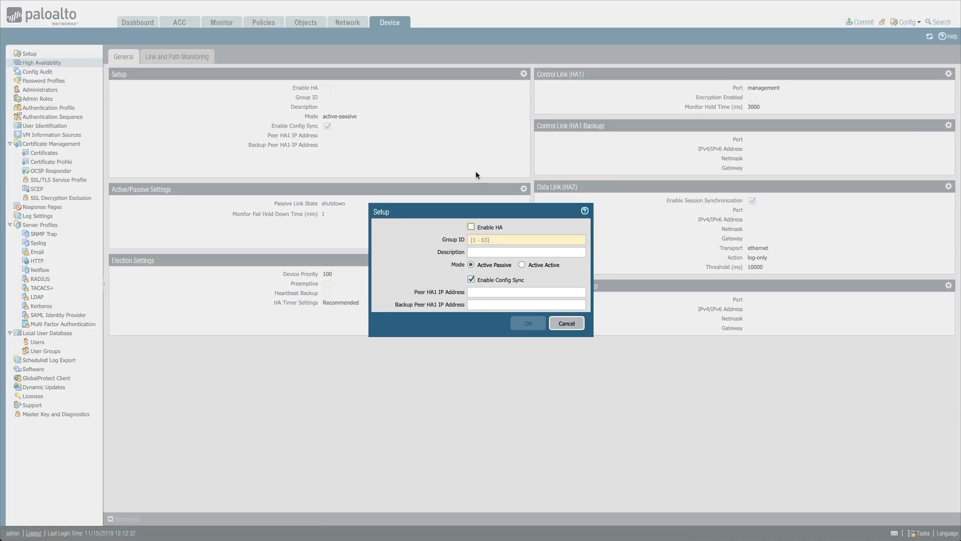
{"action": "left_click", "coordinate": [471, 227]}
{"action": "left_click", "coordinate": [489, 241]}
{"action": "type", "text": "1"}
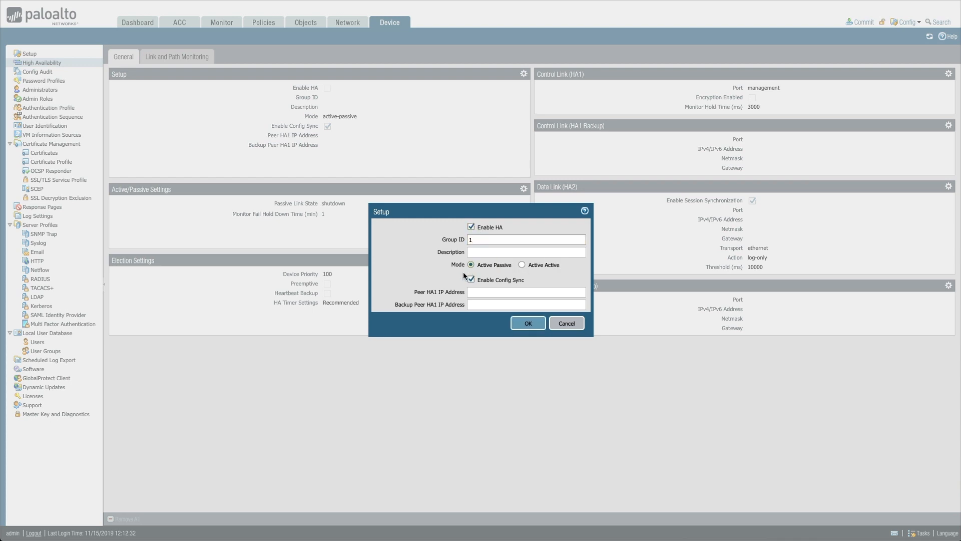
{"action": "left_click", "coordinate": [476, 294]}
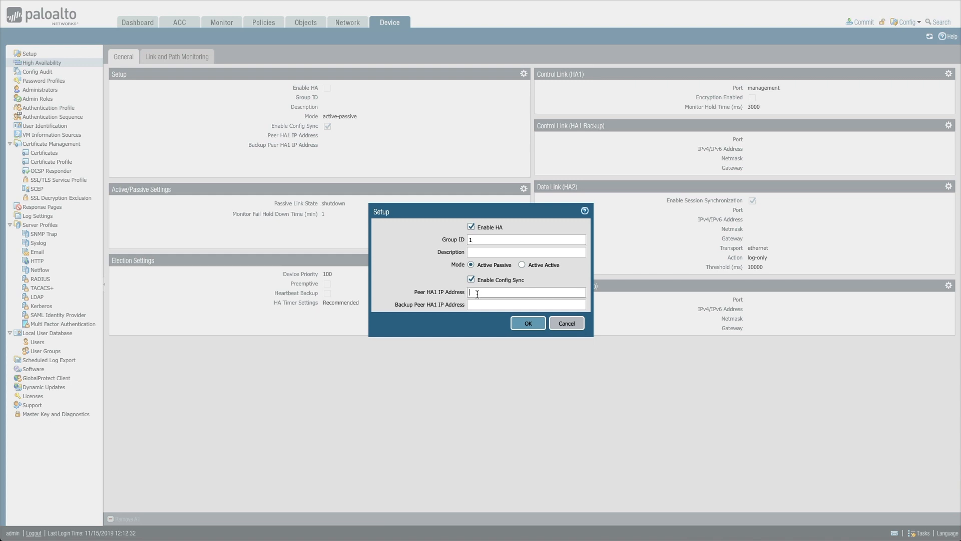
{"action": "type", "text": "192"}
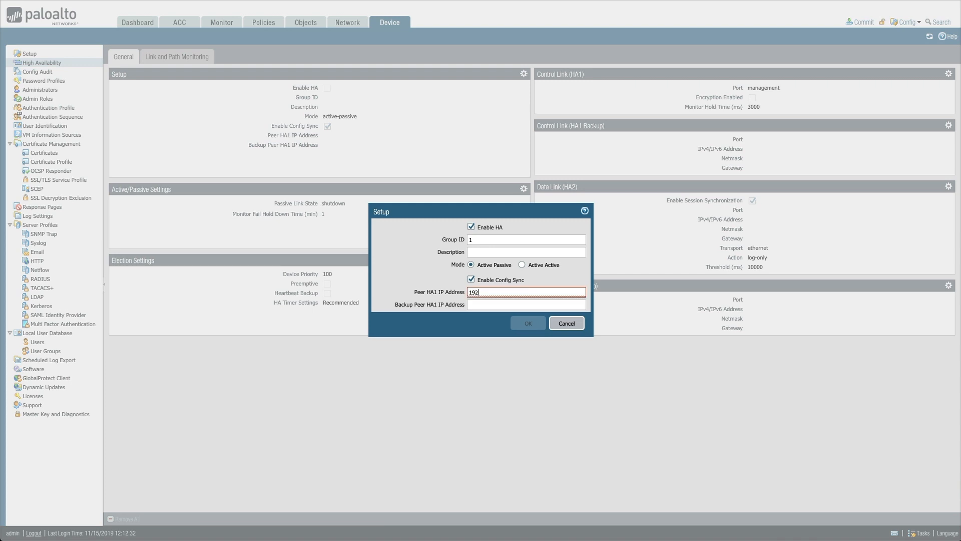
{"action": "type", "text": ".168.21.21"}
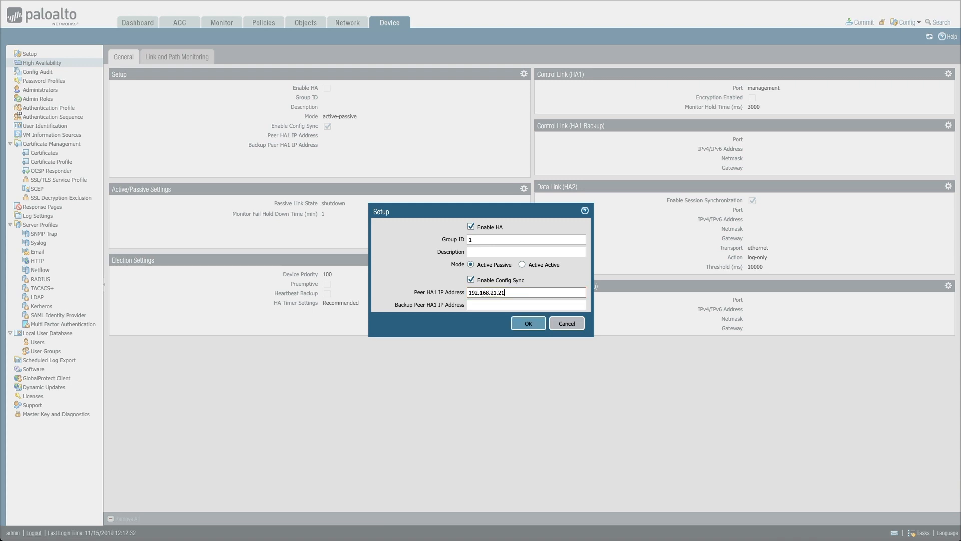
{"action": "left_click", "coordinate": [514, 323]}
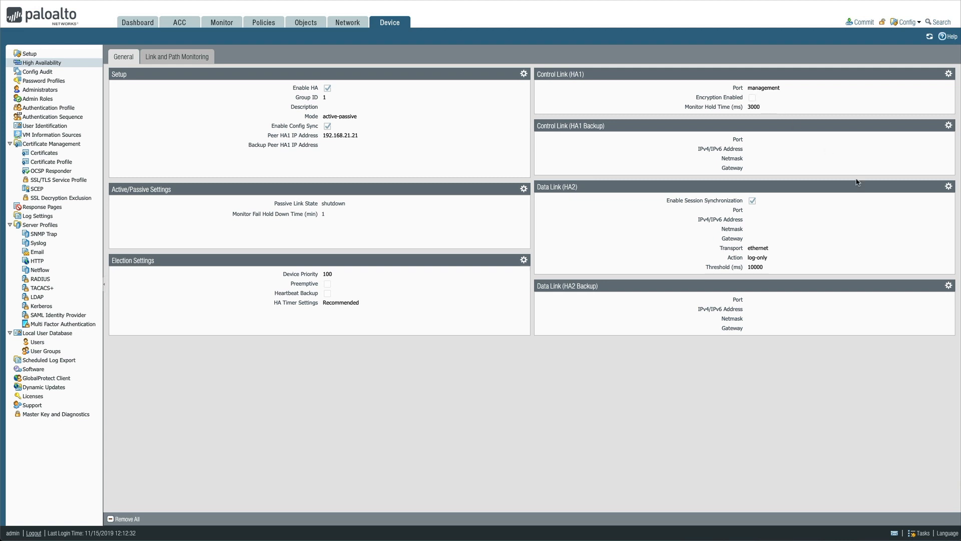
- Assign ethernet1/4 as the passive firewall's HA2 data link port, keeping session synchronization and ethernet transport
{"action": "left_click", "coordinate": [948, 186]}
{"action": "left_click", "coordinate": [588, 225]}
{"action": "left_click", "coordinate": [464, 251]}
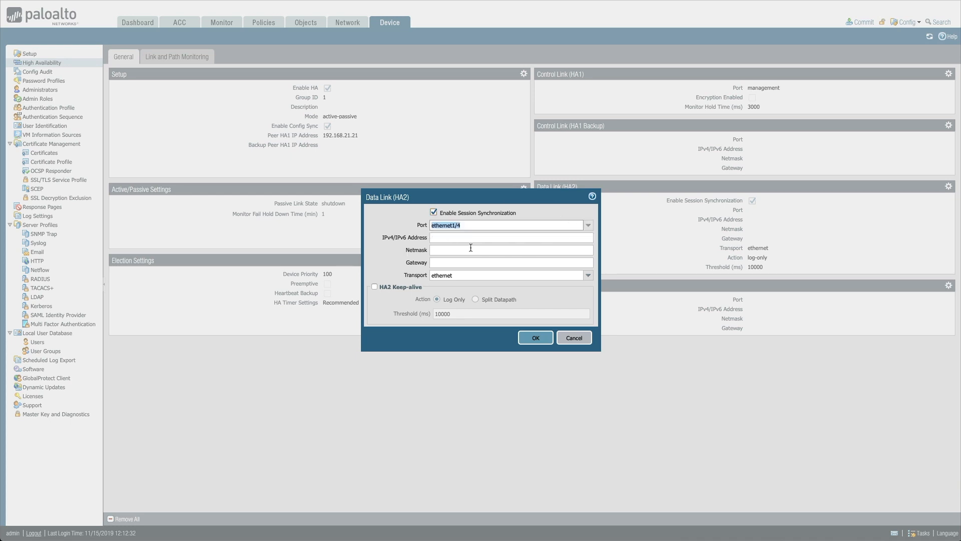
{"action": "left_click", "coordinate": [535, 339]}
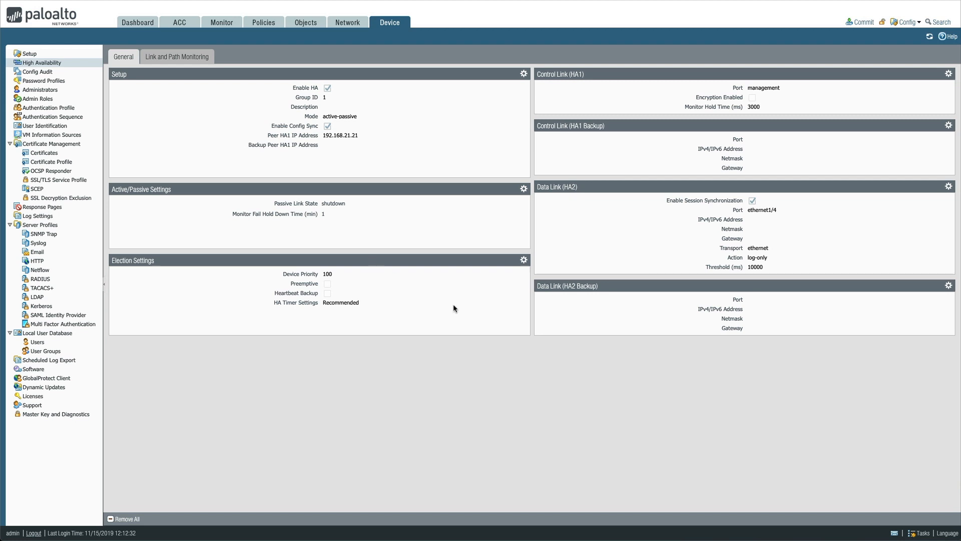
- Set the passive firewall's device priority to 110 and enable Preemptive in its election settings
{"action": "left_click", "coordinate": [524, 260]}
{"action": "left_click", "coordinate": [504, 246]}
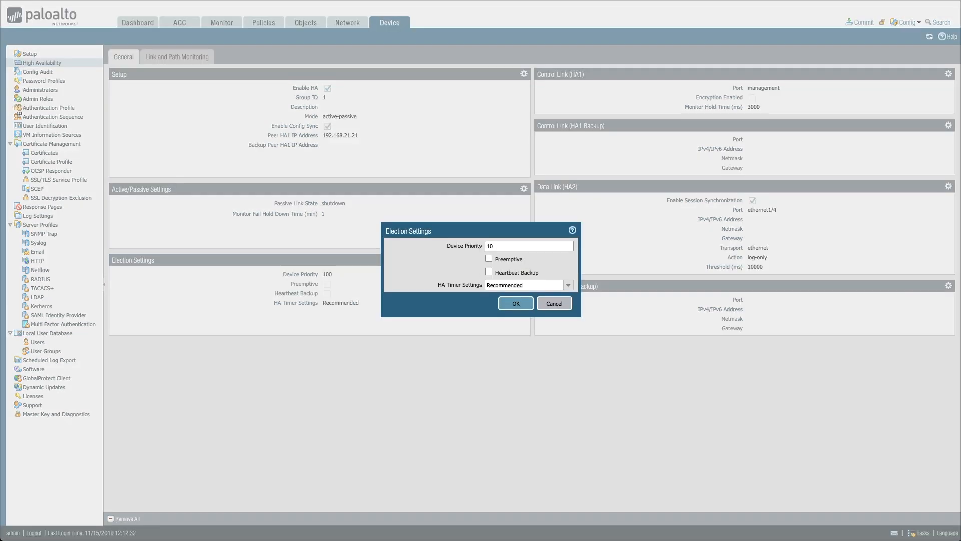
{"action": "type", "text": "0"}
{"action": "left_click", "coordinate": [489, 259]}
{"action": "left_click", "coordinate": [513, 303]}
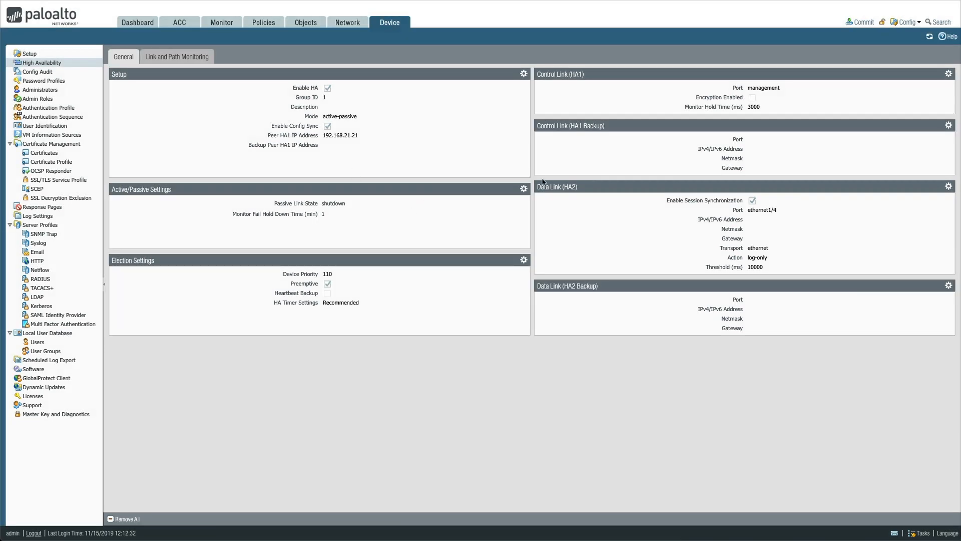
- Commit all changes on the passive firewall and on the active firewall, and bring up the active firewall's dashboard
{"action": "left_click", "coordinate": [864, 23]}
{"action": "left_click", "coordinate": [578, 386]}
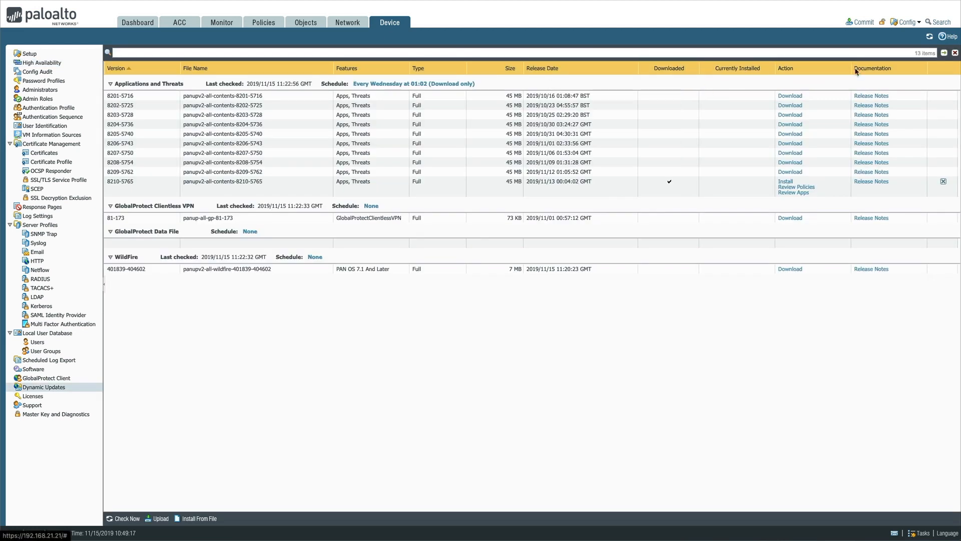
{"action": "left_click", "coordinate": [862, 22]}
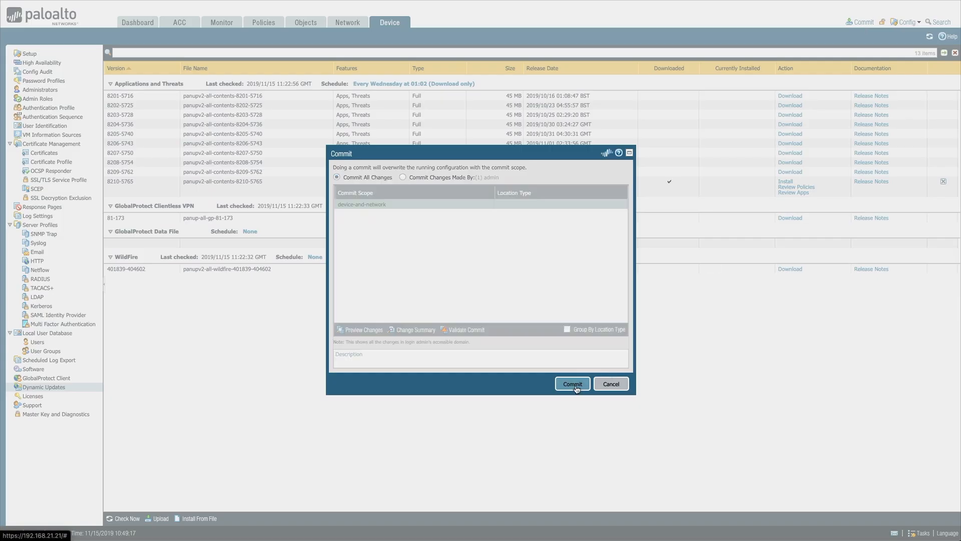
{"action": "left_click", "coordinate": [575, 383]}
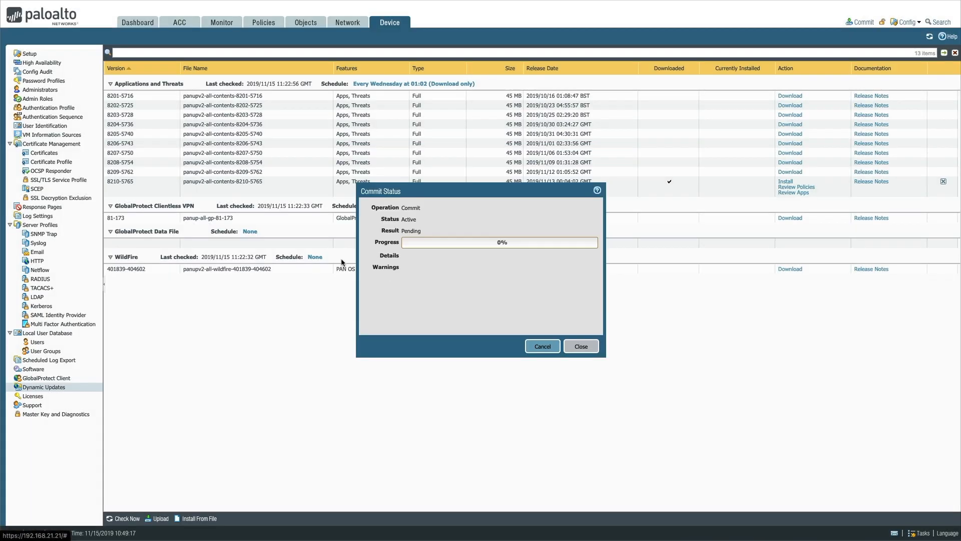
{"action": "left_click", "coordinate": [147, 27]}
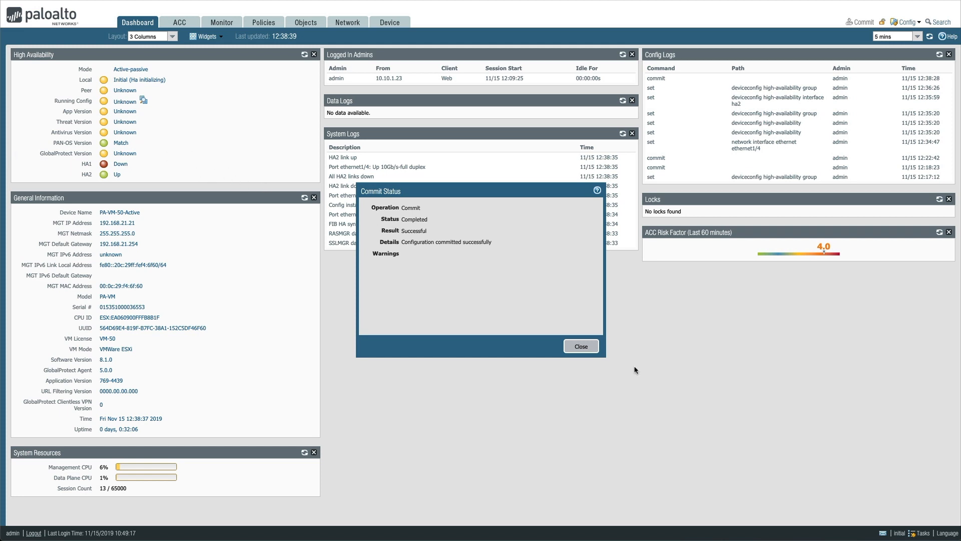
{"action": "left_click", "coordinate": [580, 346]}
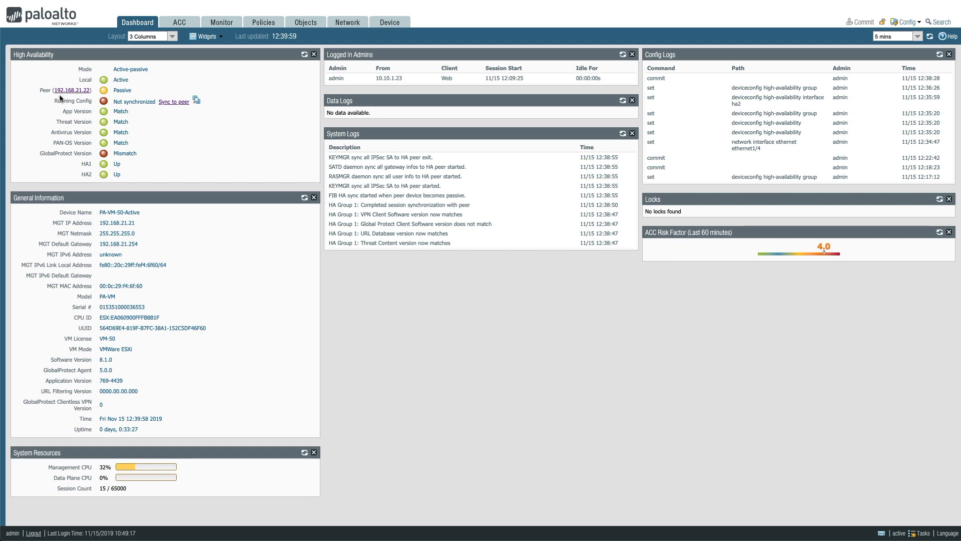
- Synchronize the active firewall's running configuration to its HA peer and check the active firewall's GlobalProtect Agent version
{"action": "left_click", "coordinate": [173, 102]}
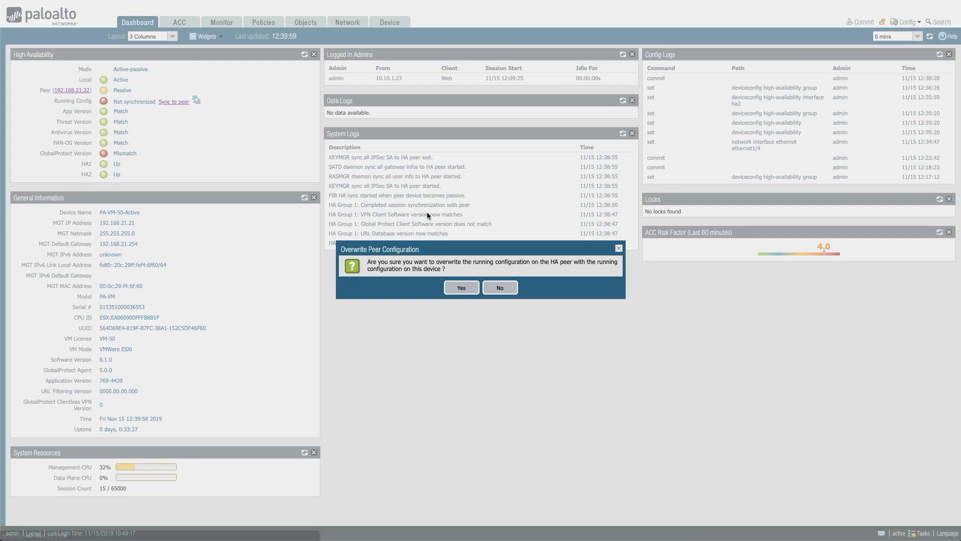
{"action": "left_click", "coordinate": [461, 287]}
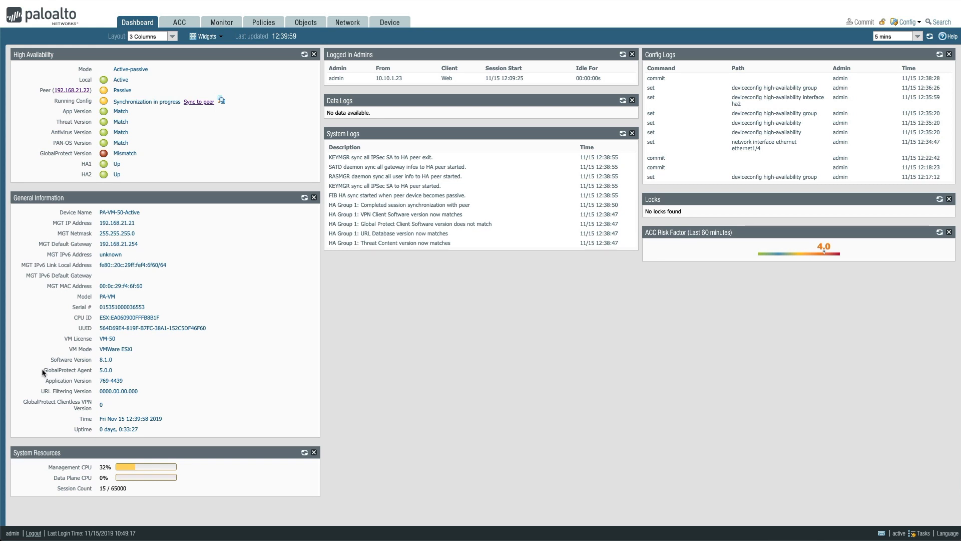
{"action": "left_click_drag", "start_coordinate": [46, 371], "coordinate": [135, 370]}
{"action": "left_click", "coordinate": [135, 371]}
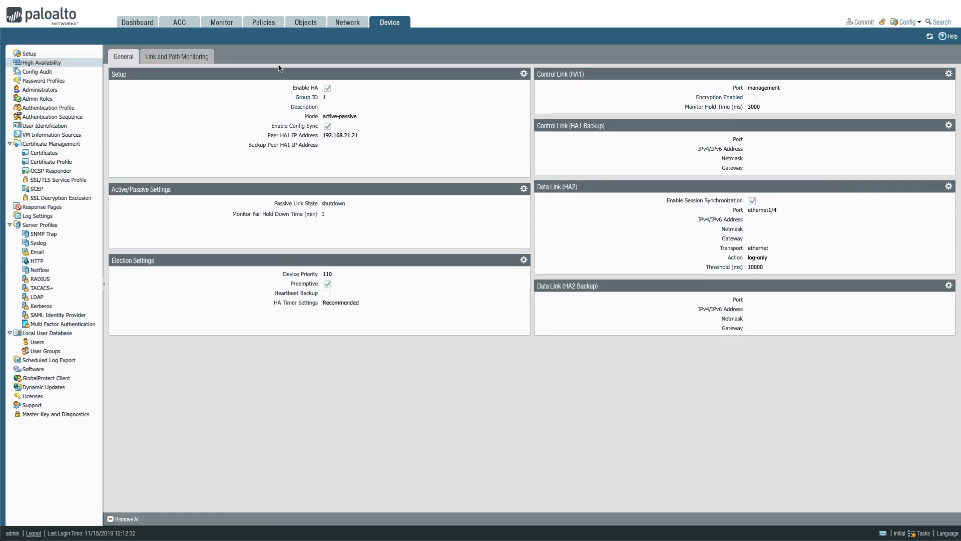
- Add the High Availability system widget to the passive firewall's dashboard
{"action": "left_click", "coordinate": [140, 26]}
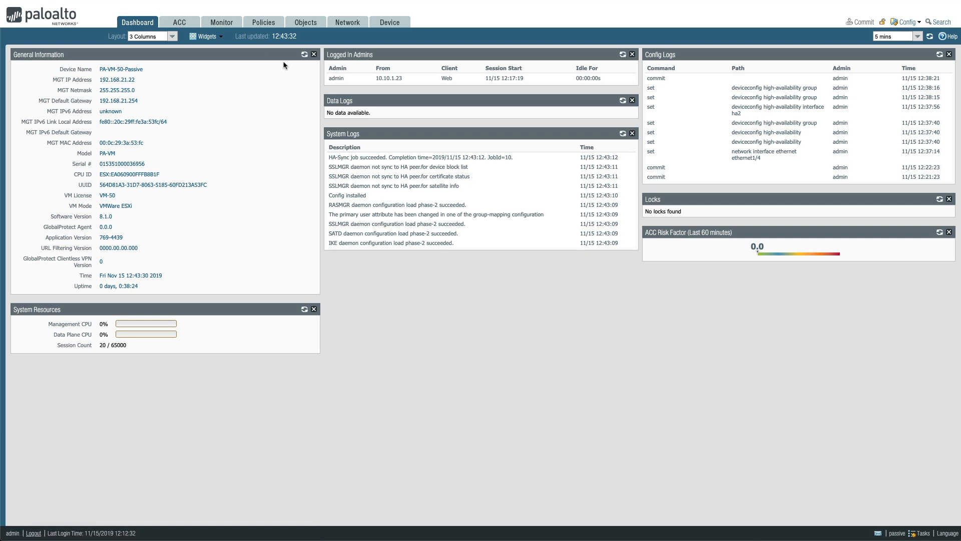
{"action": "left_click", "coordinate": [210, 37]}
{"action": "mouse_move", "coordinate": [214, 62]}
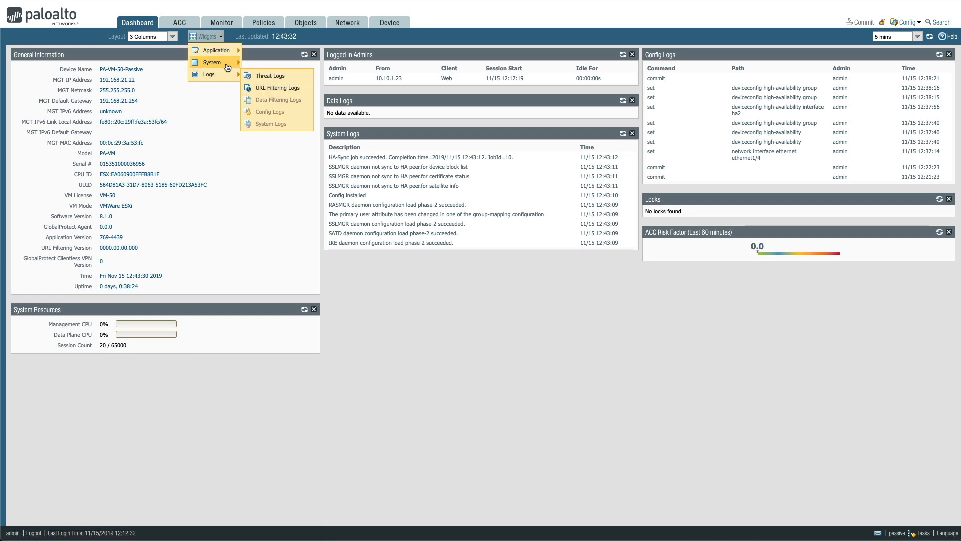
{"action": "left_click", "coordinate": [282, 105]}
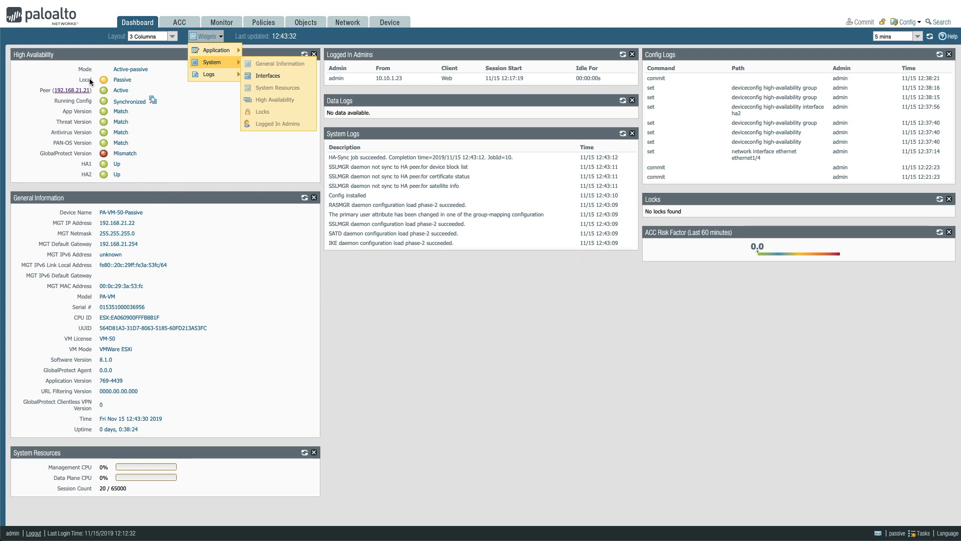
{"action": "left_click", "coordinate": [198, 154]}
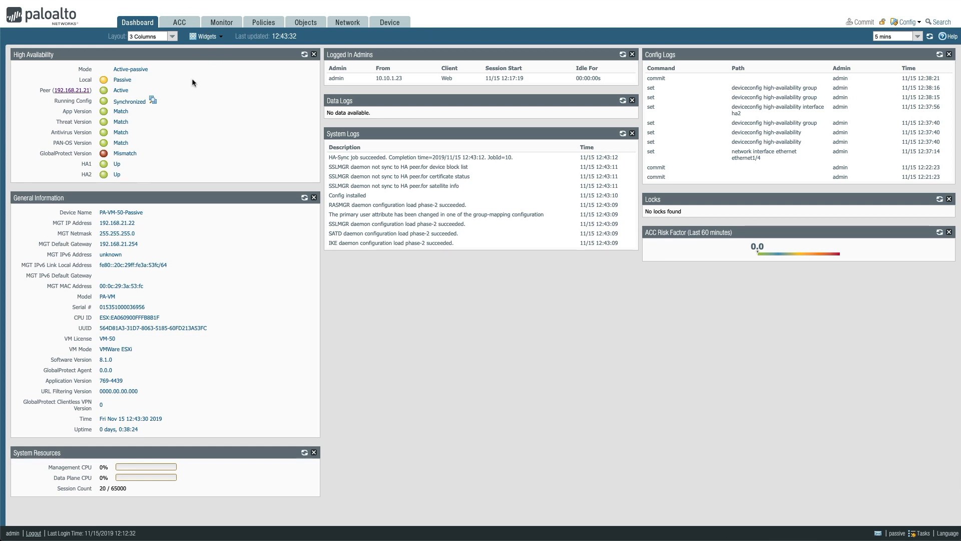
- Check the passive firewall's GlobalProtect Agent version and retrieve the list of available GlobalProtect Client releases
{"action": "left_click_drag", "start_coordinate": [49, 370], "coordinate": [118, 371]}
{"action": "left_click", "coordinate": [133, 374]}
{"action": "left_click", "coordinate": [389, 23]}
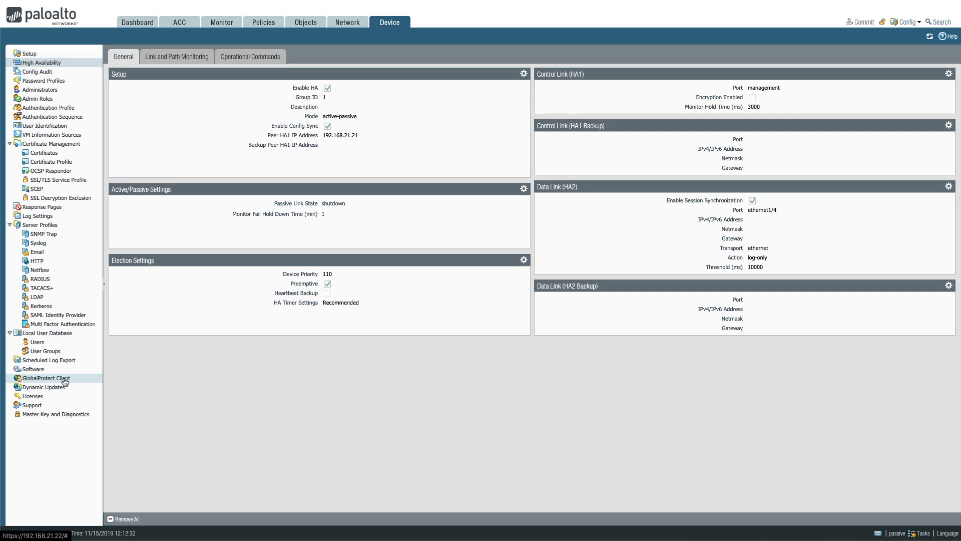
{"action": "left_click", "coordinate": [64, 381]}
{"action": "left_click", "coordinate": [481, 311]}
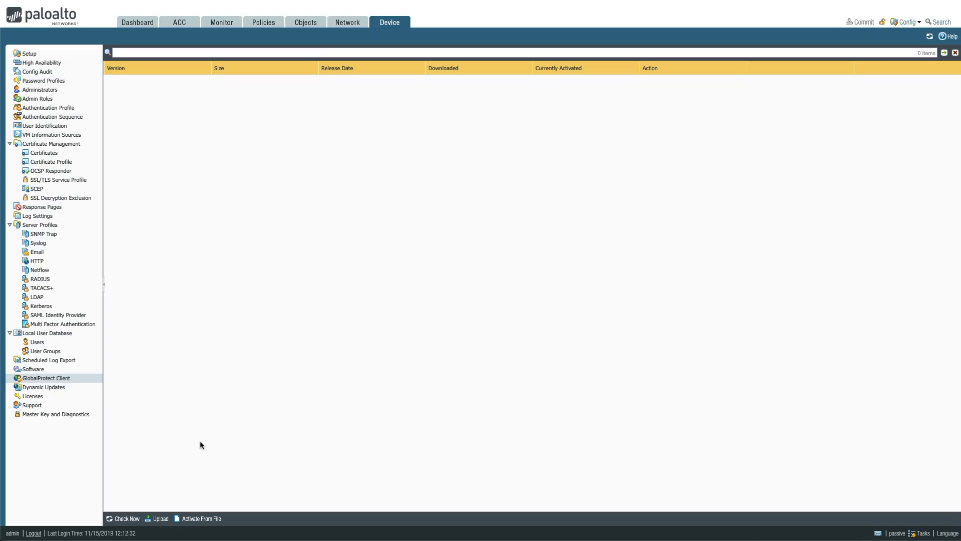
{"action": "left_click", "coordinate": [123, 518]}
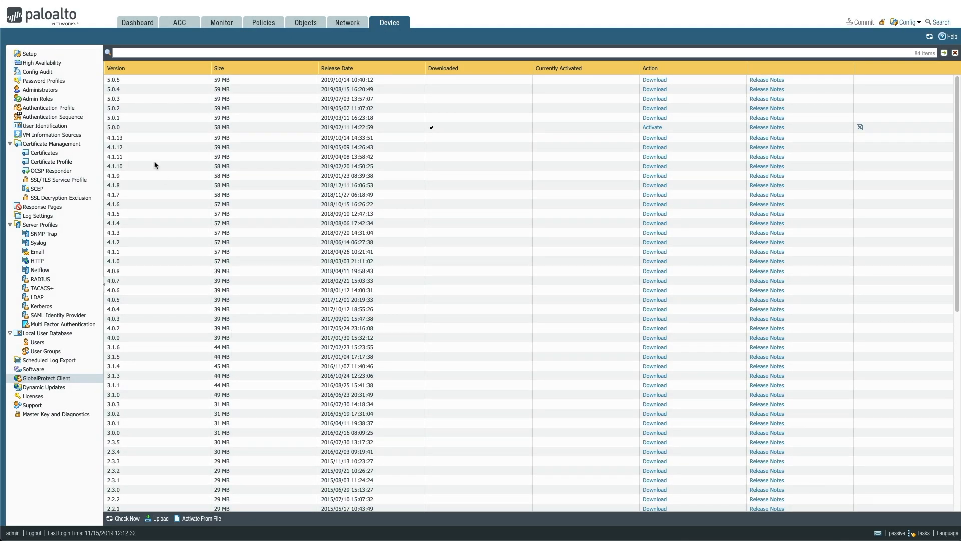
- Activate GlobalProtect Client version 5.0.0 on the passive firewall and refresh the active firewall's dashboard
{"action": "left_click", "coordinate": [654, 128]}
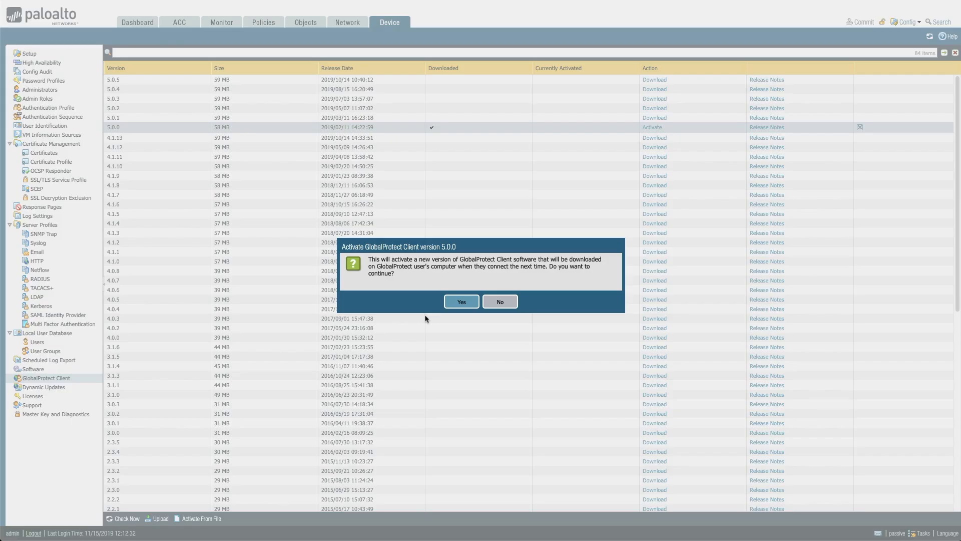
{"action": "left_click", "coordinate": [446, 300]}
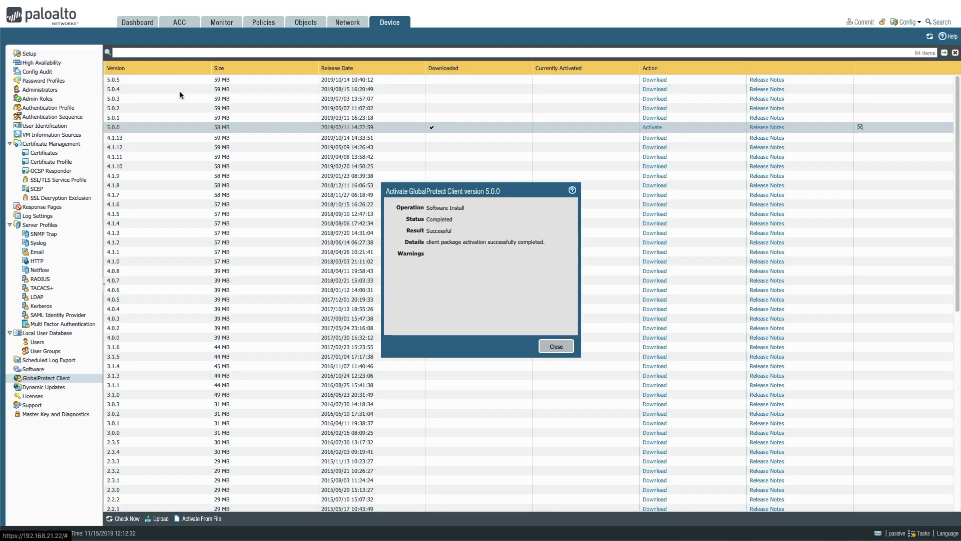
{"action": "left_click", "coordinate": [555, 346]}
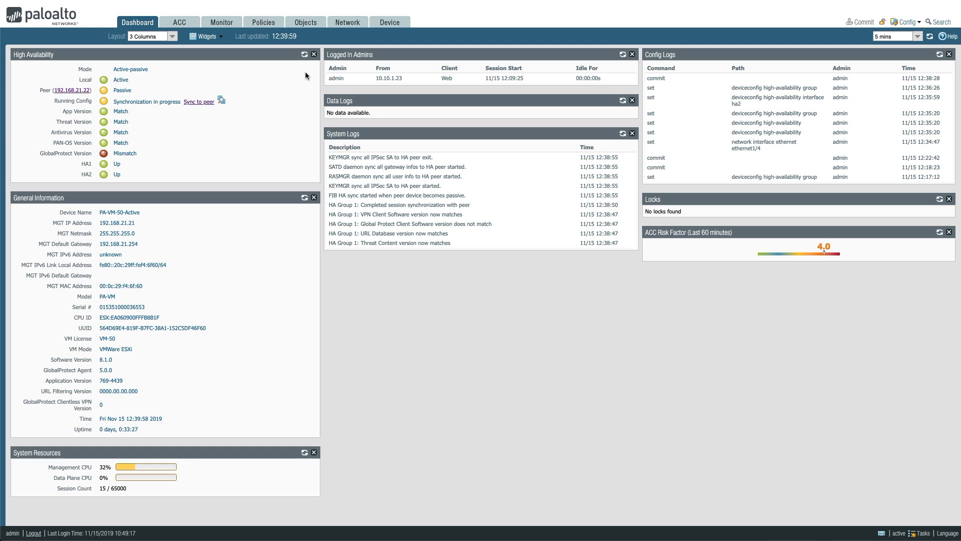
{"action": "left_click", "coordinate": [930, 38]}
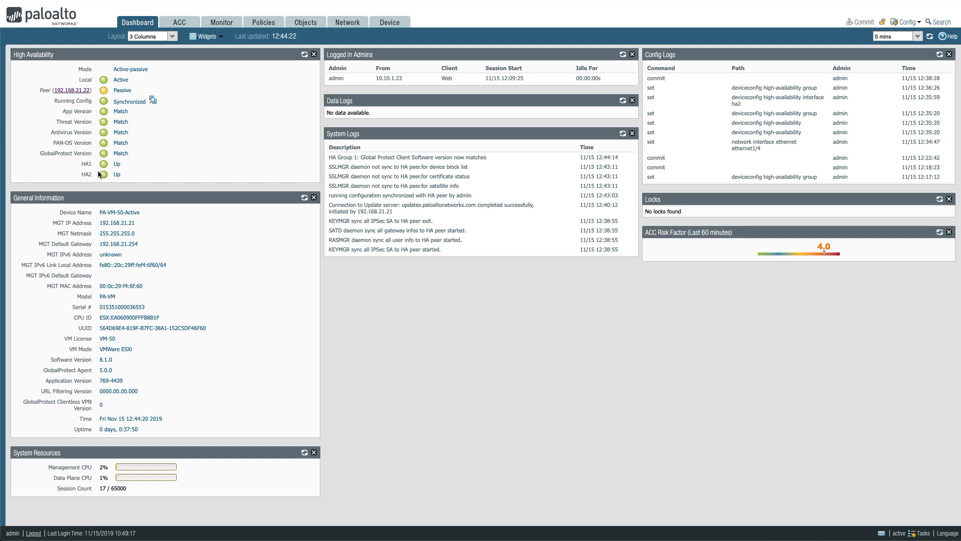
- Switch to the Windows 10 virtual machine in VMware Workstation and start a continuous Command Prompt ping to 192.168.21.254
{"action": "left_click_drag", "start_coordinate": [39, 154], "coordinate": [146, 160]}
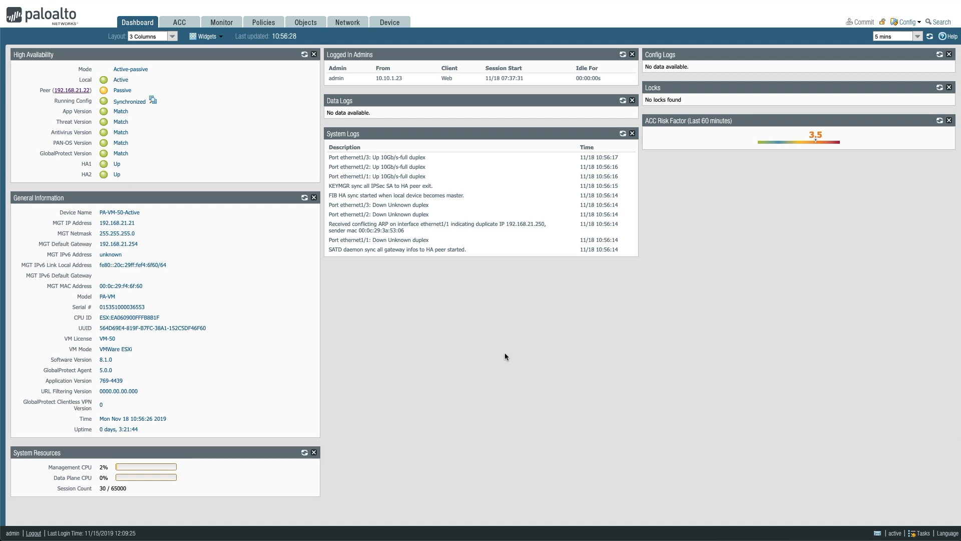
{"action": "key", "text": "super+Tab"}
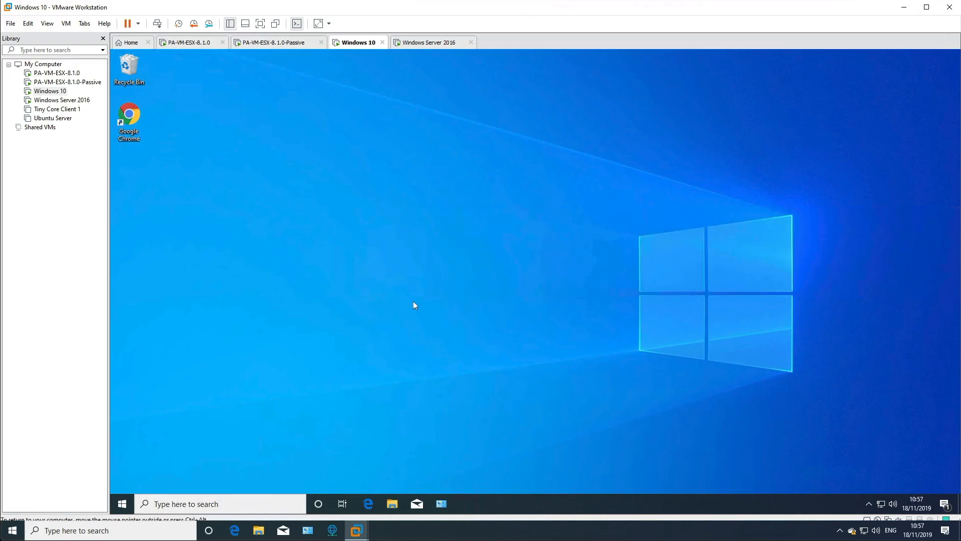
{"action": "left_click", "coordinate": [132, 505]}
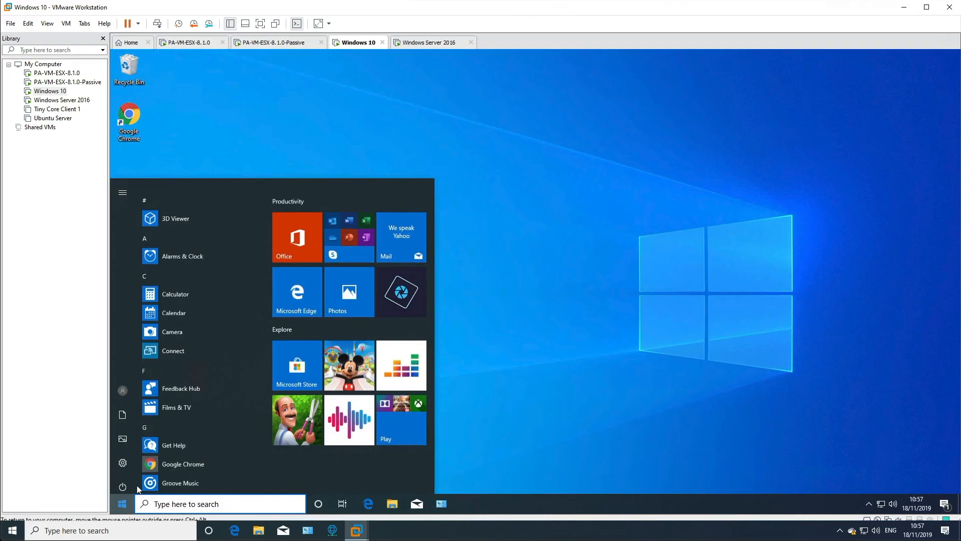
{"action": "type", "text": "cmd"}
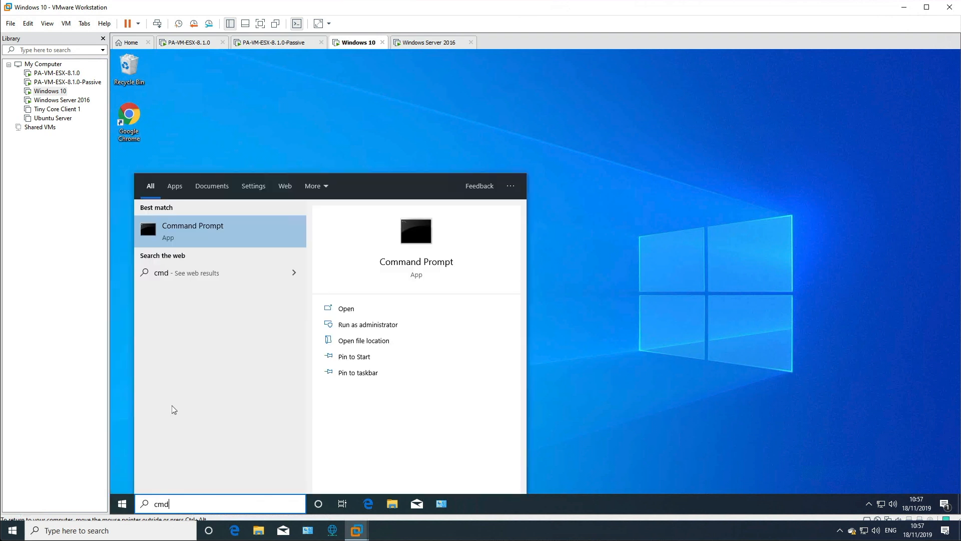
{"action": "key", "text": "Return"}
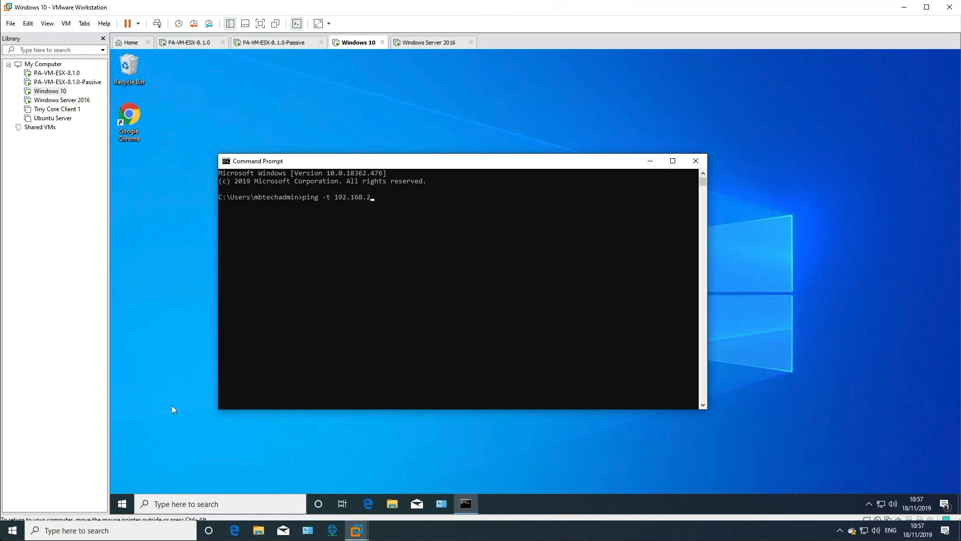
{"action": "type", "text": "254"}
{"action": "key", "text": "Return"}
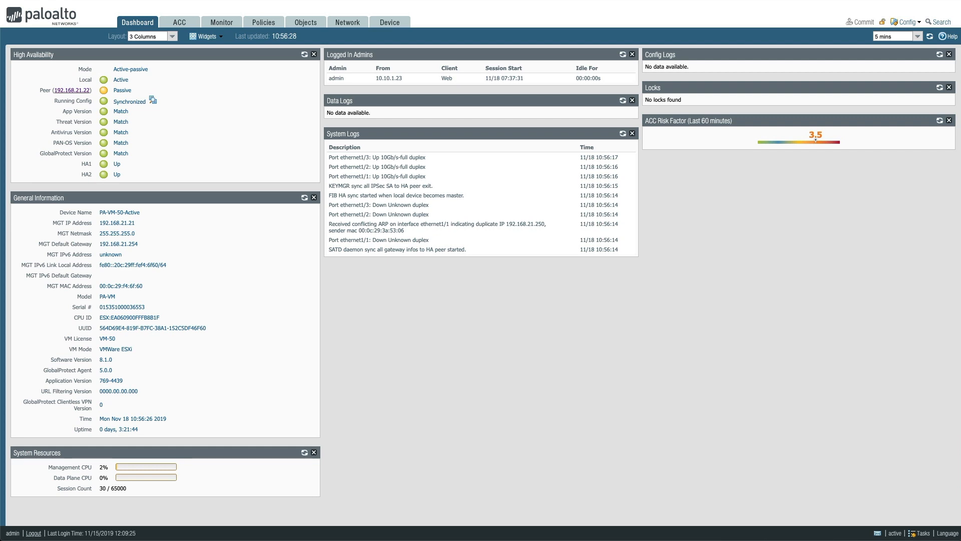
- Suspend the local HA device on PA-VM-50-Active from the High Availability operational commands and confirm the suspension
{"action": "left_click_drag", "start_coordinate": [141, 214], "coordinate": [102, 216]}
{"action": "left_click_drag", "start_coordinate": [132, 81], "coordinate": [113, 81]}
{"action": "left_click", "coordinate": [142, 89]}
{"action": "left_click", "coordinate": [393, 26]}
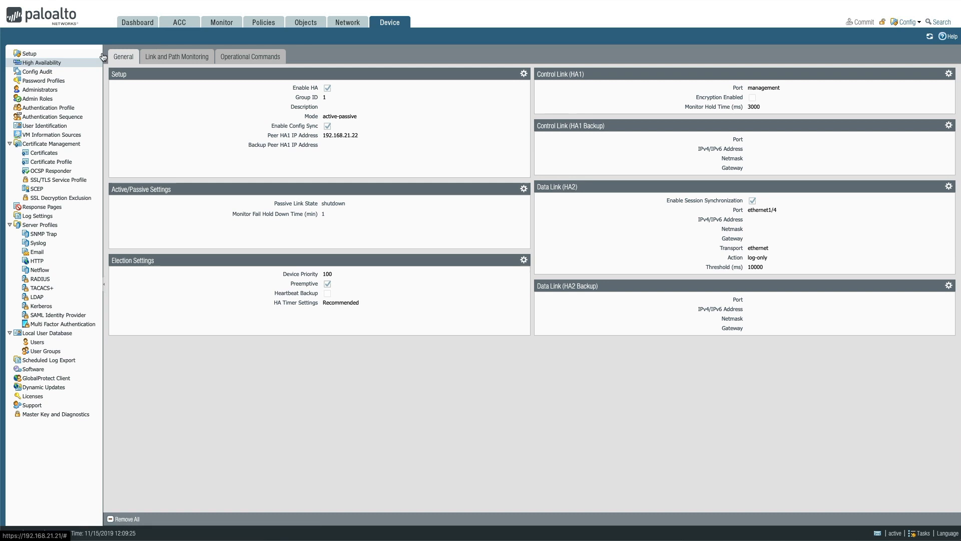
{"action": "left_click", "coordinate": [258, 57]}
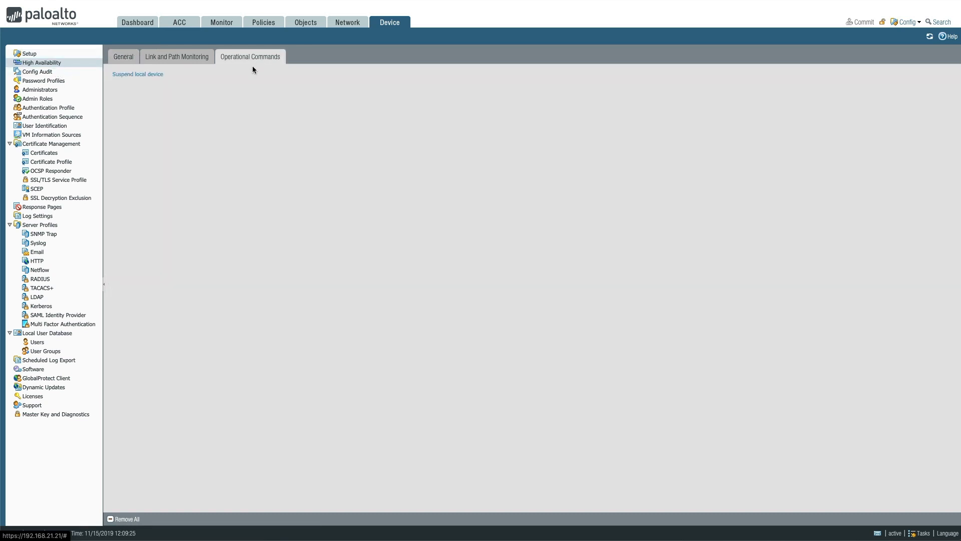
{"action": "left_click", "coordinate": [138, 75]}
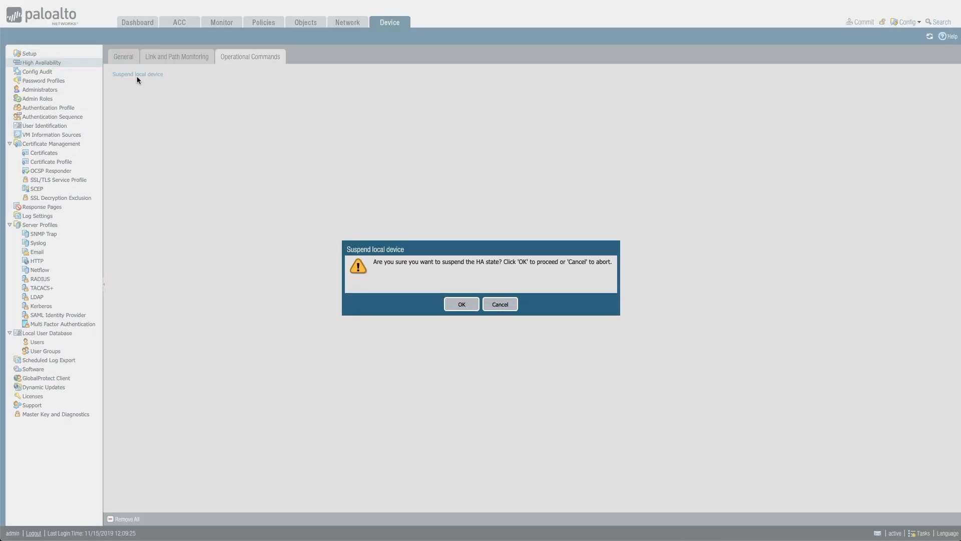
{"action": "left_click", "coordinate": [457, 303]}
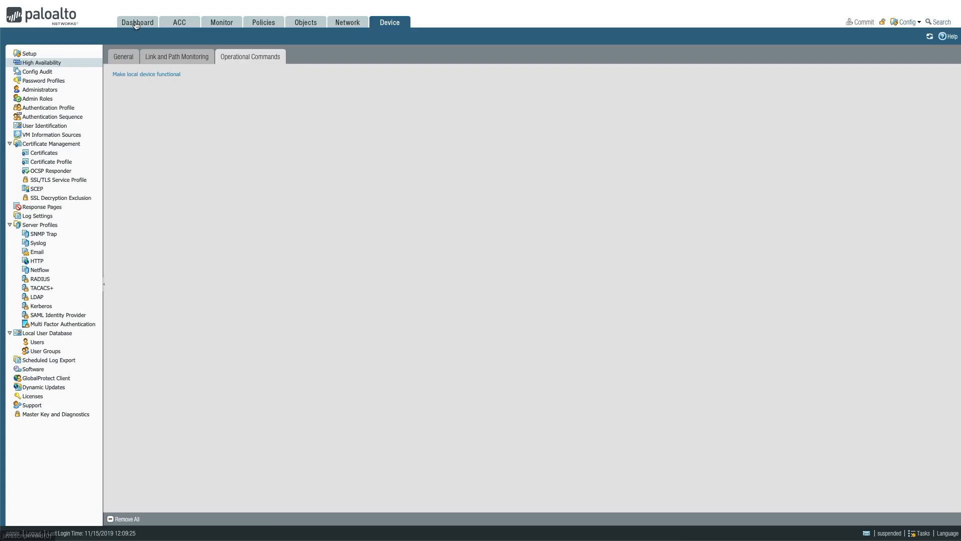
- Check the HA status and Ethernet interfaces of PA-VM-50-Active, and the local and peer HA states on PA-VM-50-Passive's dashboard
{"action": "left_click", "coordinate": [137, 23]}
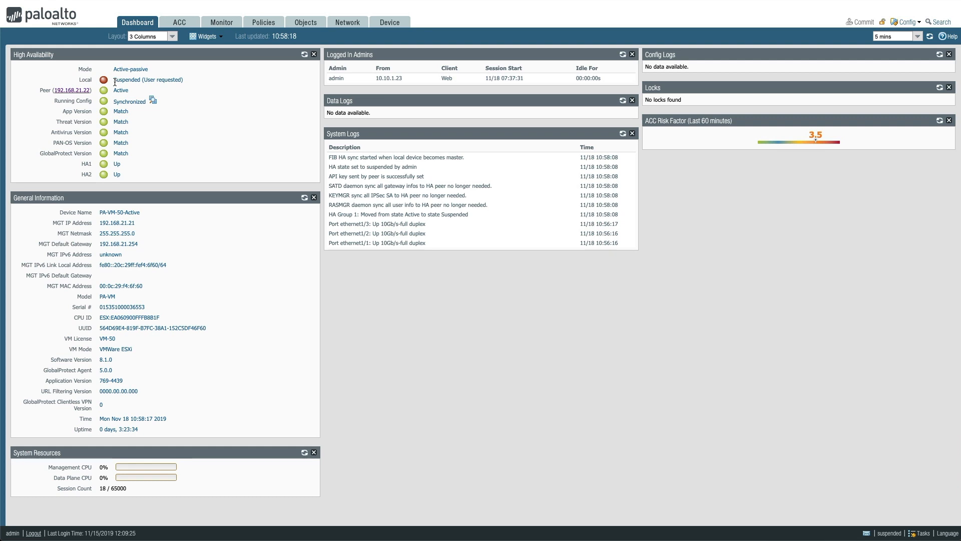
{"action": "left_click_drag", "start_coordinate": [171, 85], "coordinate": [180, 82]}
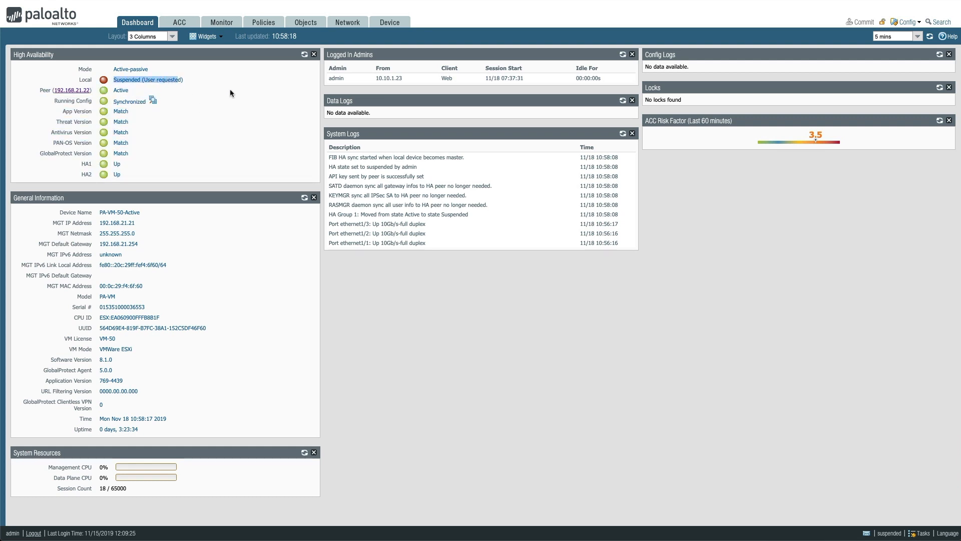
{"action": "left_click", "coordinate": [344, 26]}
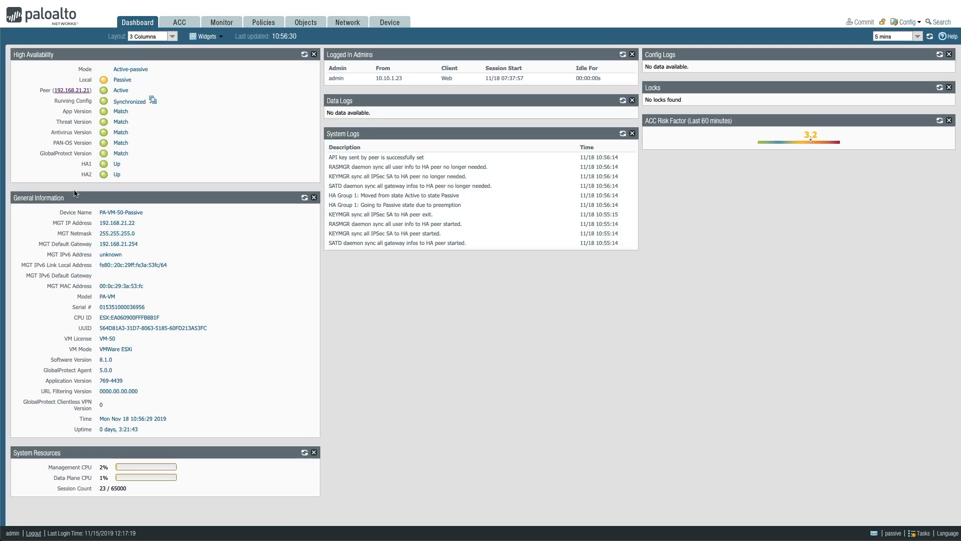
{"action": "left_click_drag", "start_coordinate": [143, 212], "coordinate": [100, 215]}
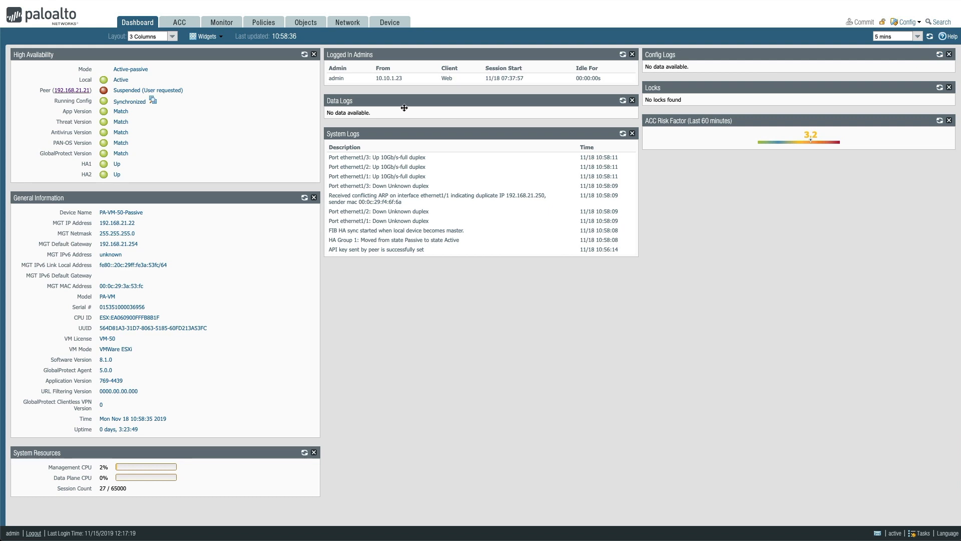
{"action": "double_click", "coordinate": [120, 79]}
{"action": "left_click", "coordinate": [136, 86]}
{"action": "left_click_drag", "start_coordinate": [129, 81], "coordinate": [116, 83]}
{"action": "left_click_drag", "start_coordinate": [118, 93], "coordinate": [184, 95]}
- Review the continuous ping in the Windows 10 virtual machine, stop it, and run the same ping again
{"action": "key", "text": "super+Tab"}
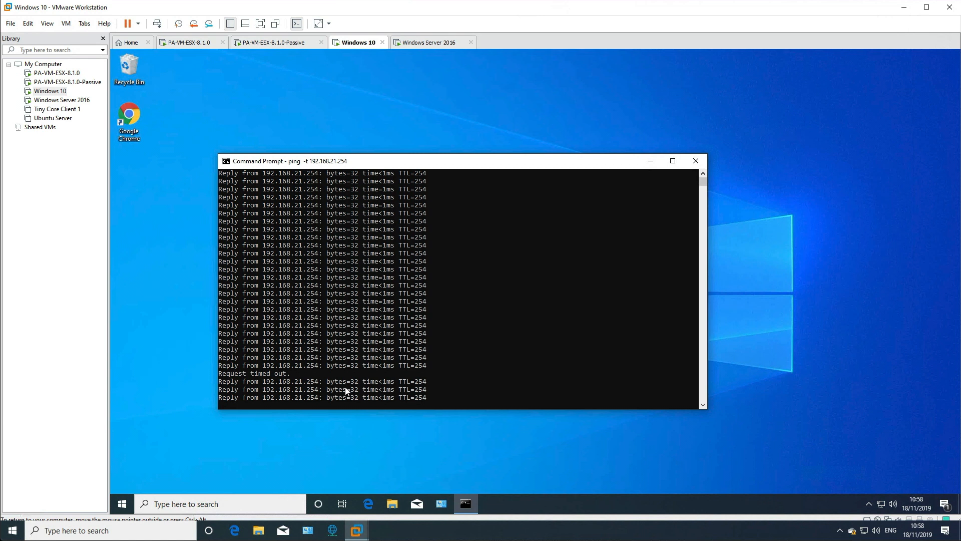
{"action": "key", "text": "ctrl+c"}
{"action": "key", "text": "Up"}
{"action": "key", "text": "Return"}
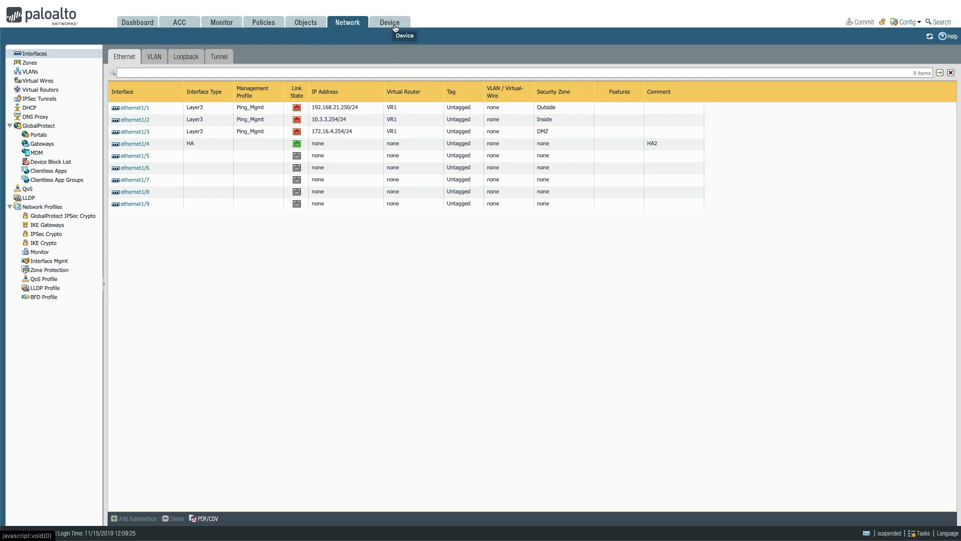
- Make the suspended PA-VM-50-Active firewall functional again and check its local HA state on the dashboard
{"action": "left_click", "coordinate": [395, 28]}
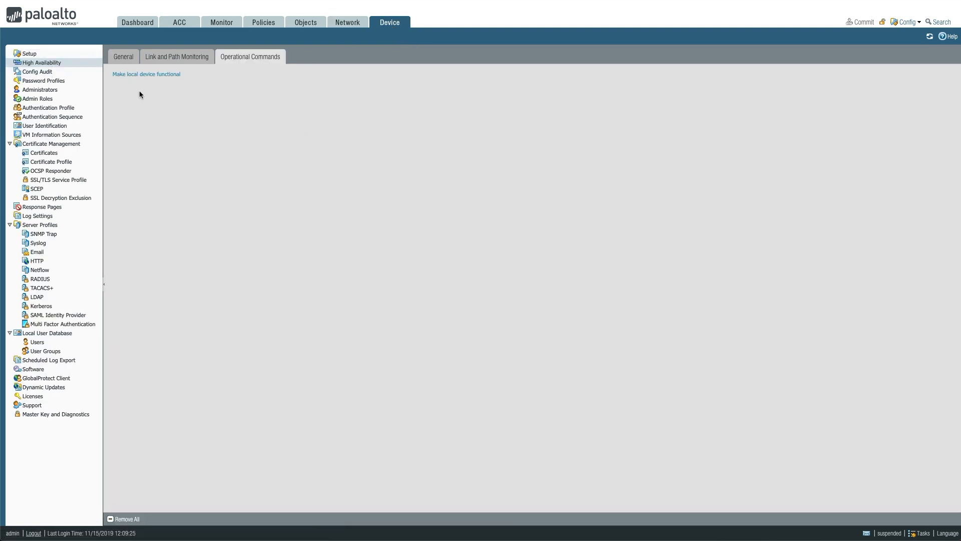
{"action": "left_click", "coordinate": [135, 74]}
{"action": "left_click", "coordinate": [137, 24]}
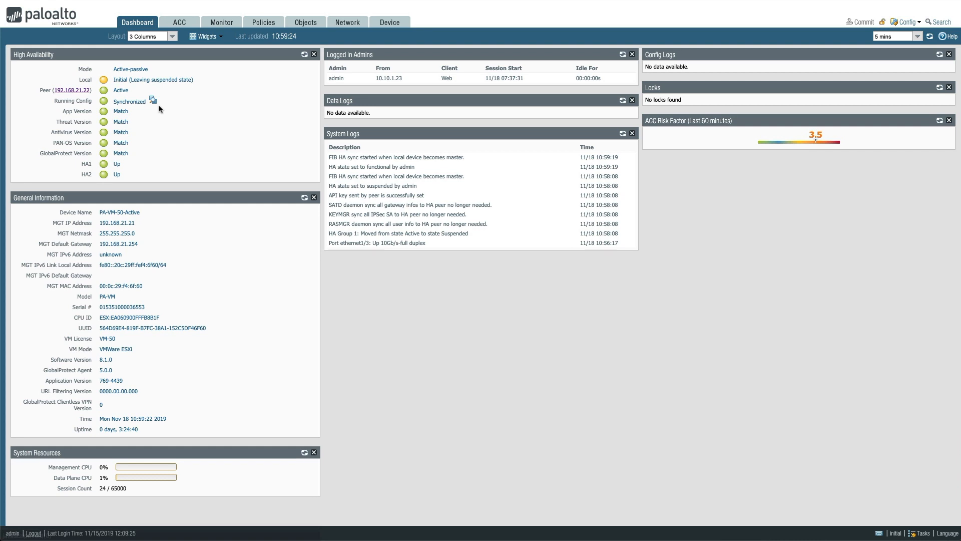
{"action": "left_click_drag", "start_coordinate": [114, 81], "coordinate": [136, 80]}
{"action": "left_click", "coordinate": [199, 82]}
{"action": "left_click", "coordinate": [201, 91]}
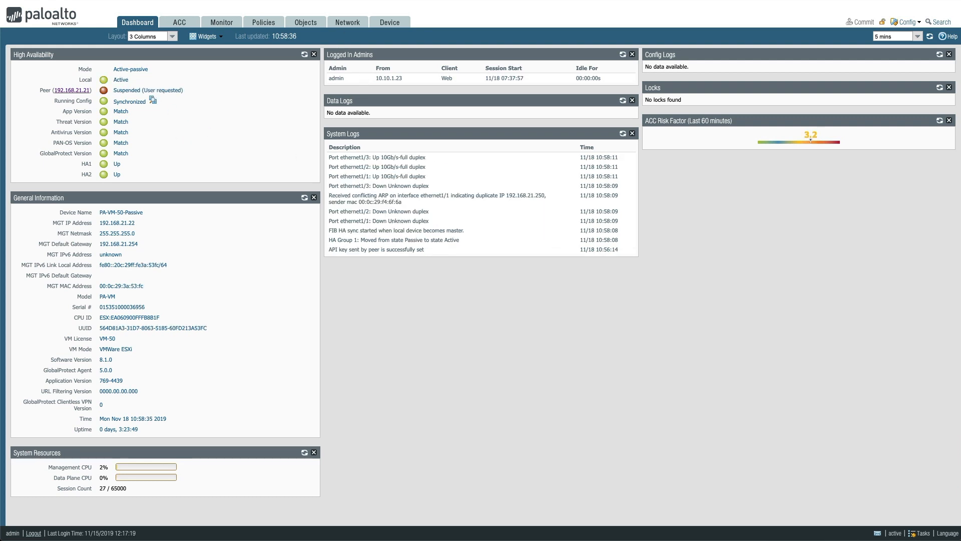
- Refresh PA-VM-50-Passive's dashboard to check the local and peer HA states, and open its network interfaces
{"action": "left_click_drag", "start_coordinate": [145, 213], "coordinate": [99, 214]}
{"action": "left_click", "coordinate": [929, 37]}
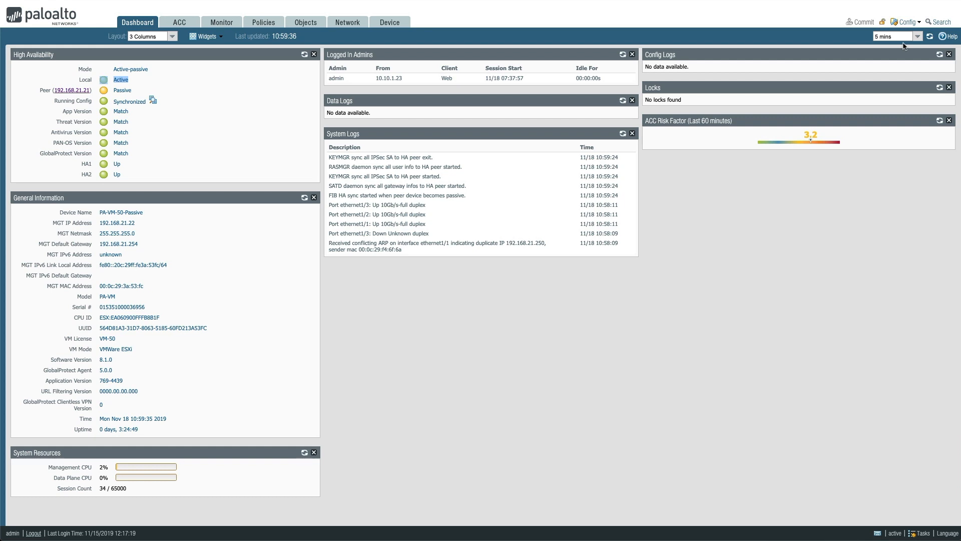
{"action": "left_click", "coordinate": [929, 37]}
{"action": "left_click", "coordinate": [350, 25]}
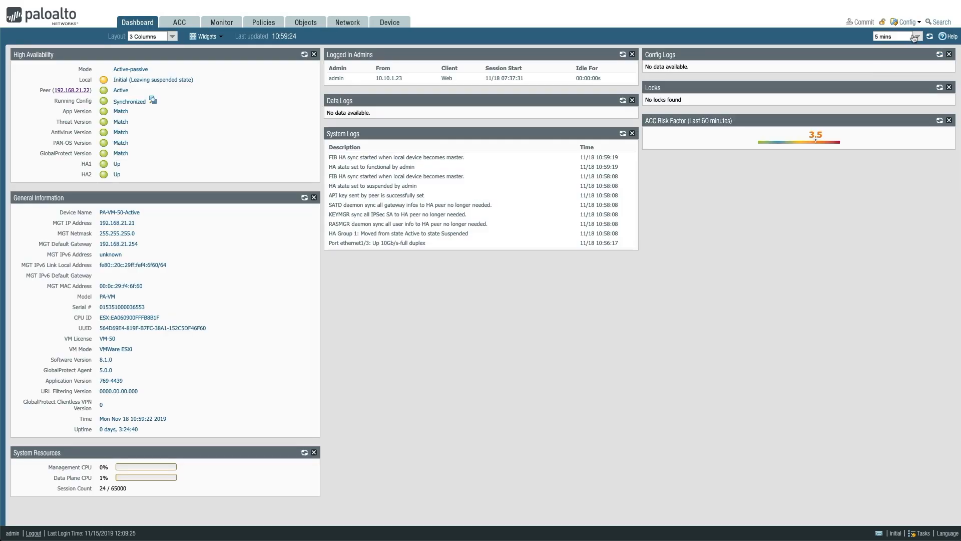
- Refresh PA-VM-50-Active's dashboard and Ethernet interface list to check its HA state and link states
{"action": "left_click", "coordinate": [929, 37]}
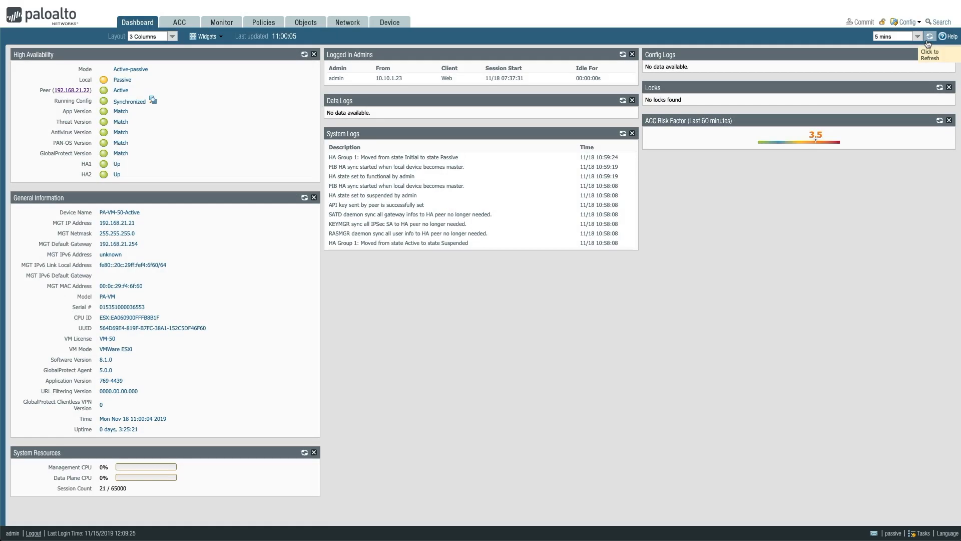
{"action": "left_click", "coordinate": [345, 31]}
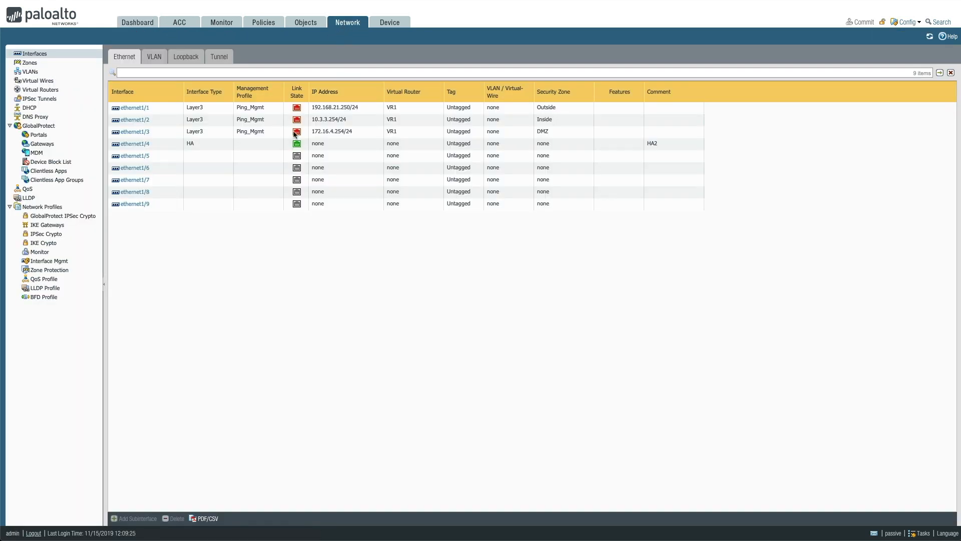
{"action": "left_click", "coordinate": [927, 39]}
{"action": "left_click", "coordinate": [132, 23]}
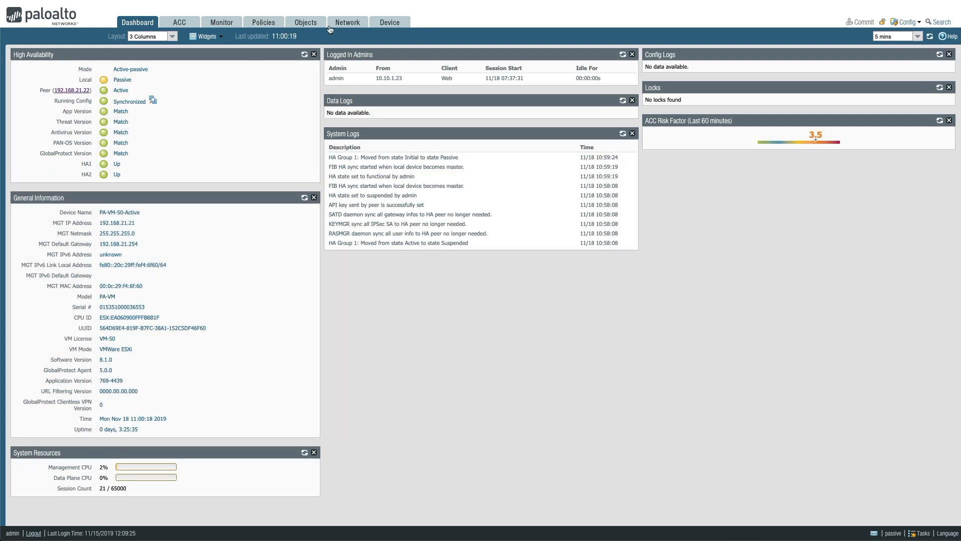
{"action": "left_click", "coordinate": [330, 25]}
{"action": "left_click", "coordinate": [927, 38]}
{"action": "left_click", "coordinate": [927, 38]}
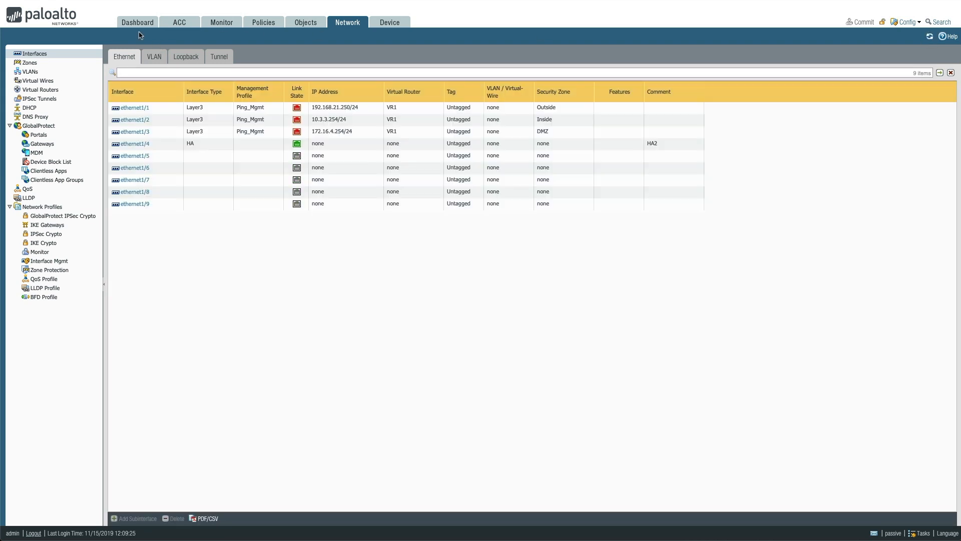
- Recheck PA-VM-50-Active's dashboard and Ethernet link states to see whether it has preempted its peer
{"action": "left_click", "coordinate": [138, 24]}
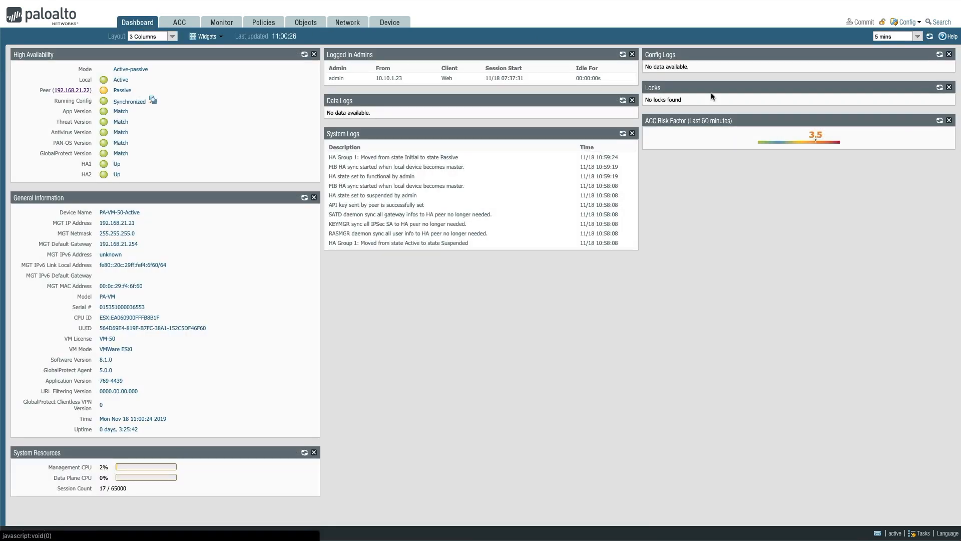
{"action": "left_click", "coordinate": [931, 41]}
{"action": "left_click", "coordinate": [930, 38]}
{"action": "left_click", "coordinate": [349, 25]}
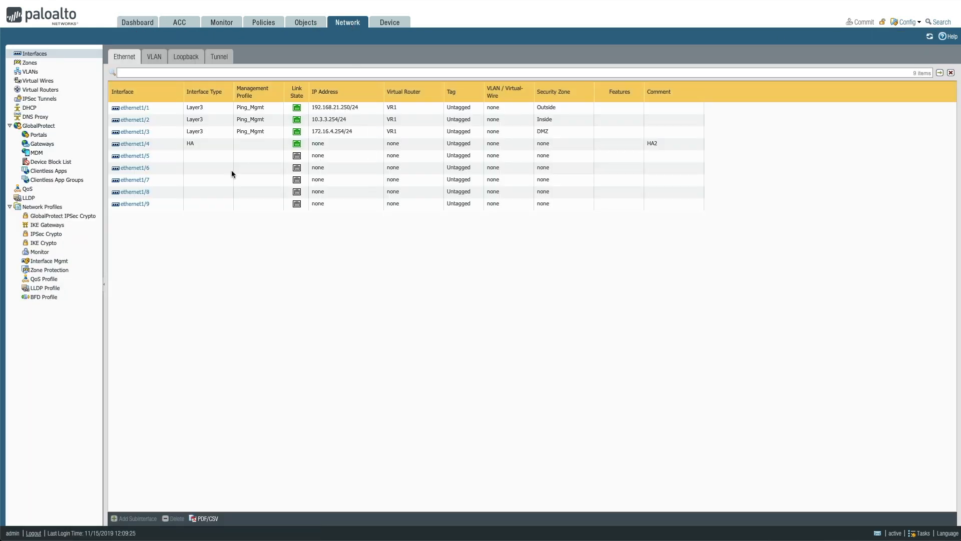
{"action": "left_click", "coordinate": [135, 23]}
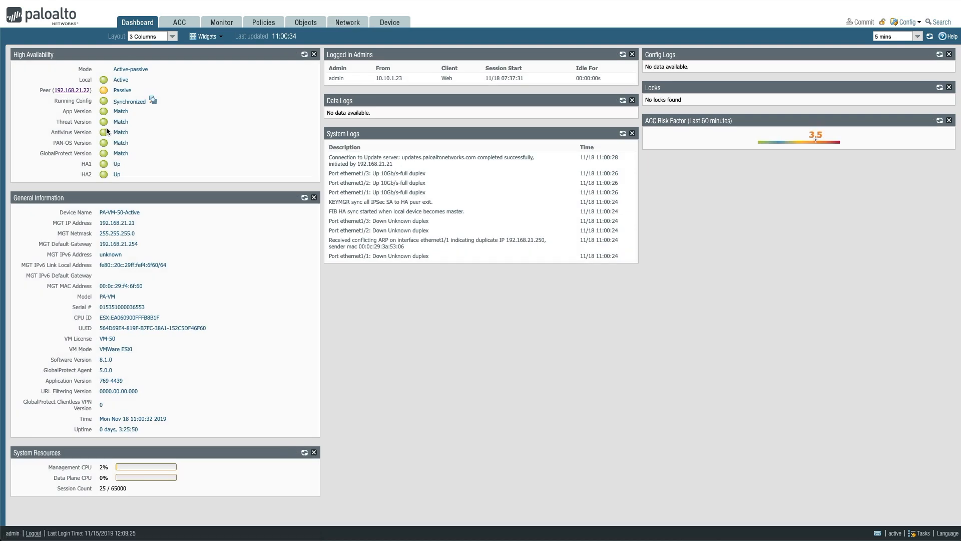
{"action": "left_click_drag", "start_coordinate": [142, 213], "coordinate": [96, 214]}
{"action": "left_click_drag", "start_coordinate": [131, 83], "coordinate": [120, 83]}
- Review the device priority and preemption option in PA-VM-50-Active's HA election settings, and close them
{"action": "left_click", "coordinate": [395, 26]}
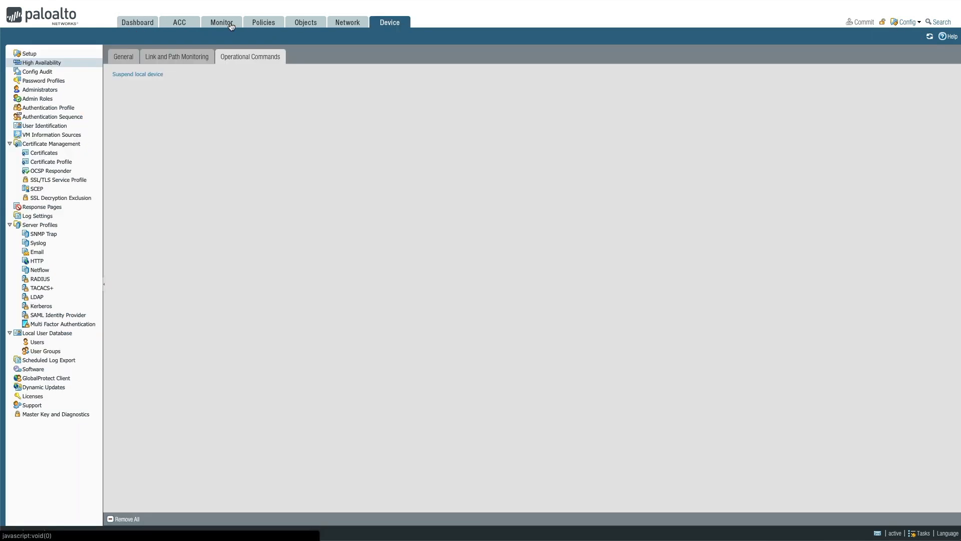
{"action": "left_click", "coordinate": [120, 57]}
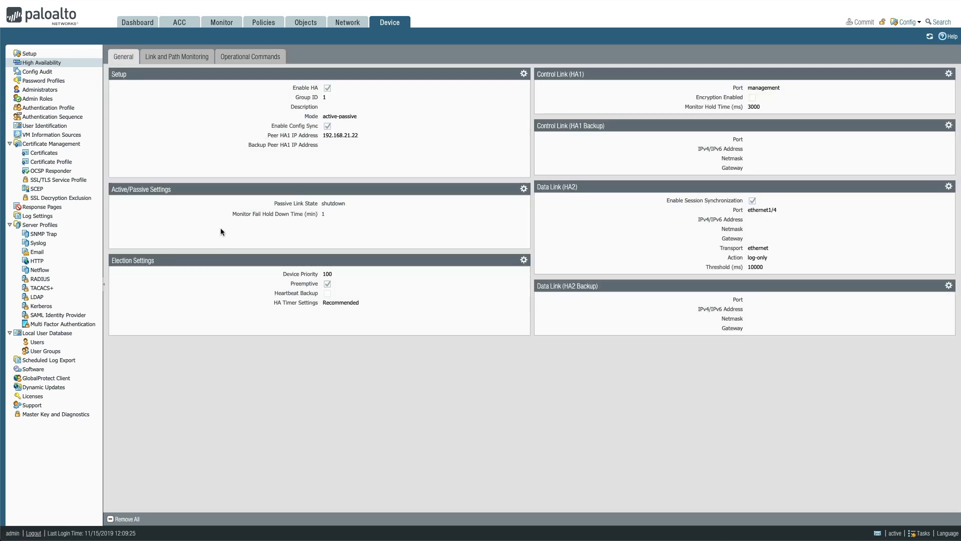
{"action": "left_click", "coordinate": [524, 259]}
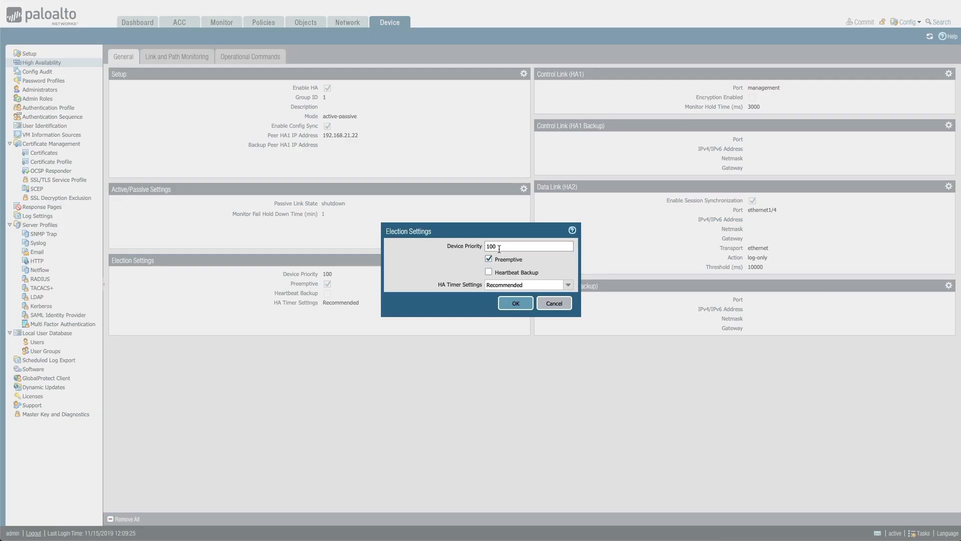
{"action": "left_click_drag", "start_coordinate": [501, 247], "coordinate": [479, 245]}
{"action": "left_click", "coordinate": [461, 267]}
{"action": "left_click", "coordinate": [514, 303]}
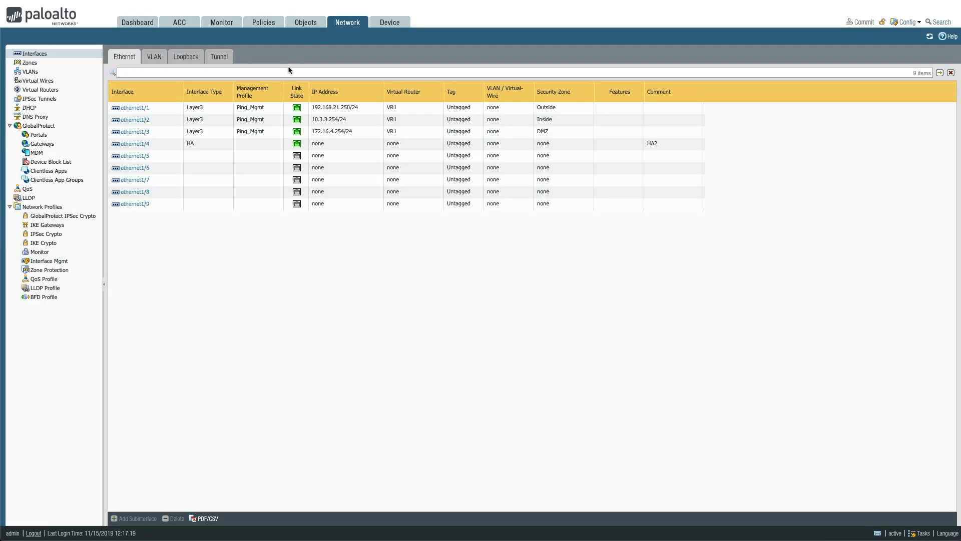
- Review the device priority in PA-VM-50-Passive's HA election settings for comparison, and close them
{"action": "left_click", "coordinate": [383, 30]}
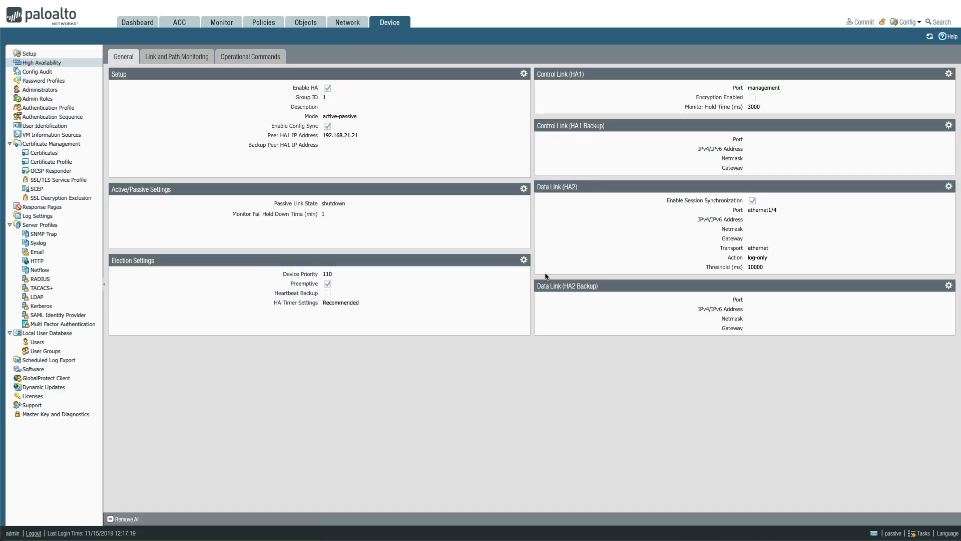
{"action": "left_click", "coordinate": [524, 260]}
{"action": "left_click_drag", "start_coordinate": [501, 248], "coordinate": [482, 245]}
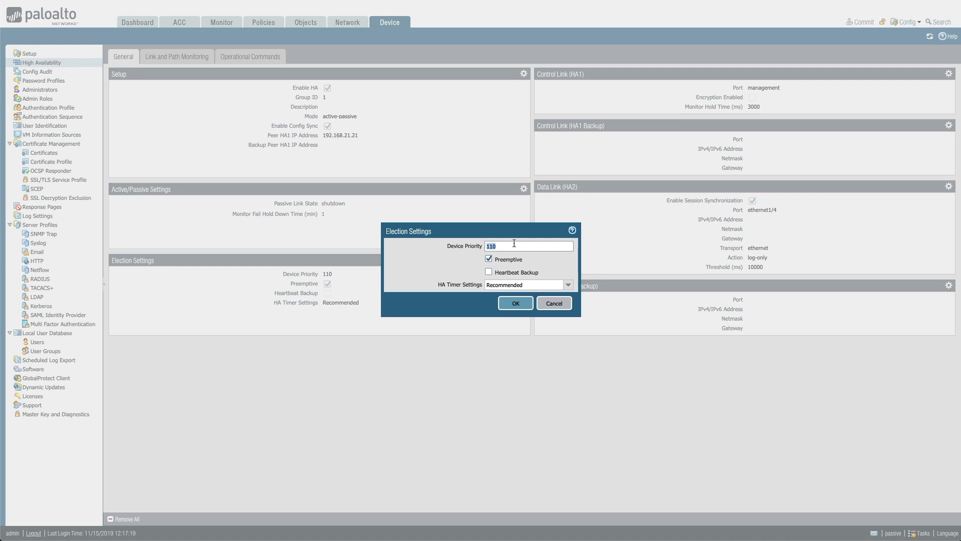
{"action": "left_click", "coordinate": [517, 305]}
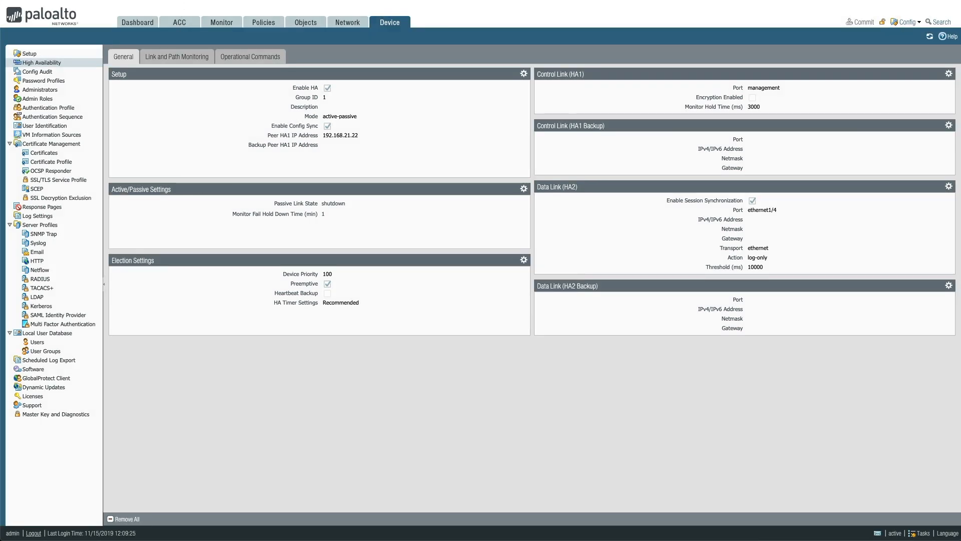
- Check the HA status and device name on PA-VM-50-Active's dashboard
{"action": "left_click", "coordinate": [145, 25]}
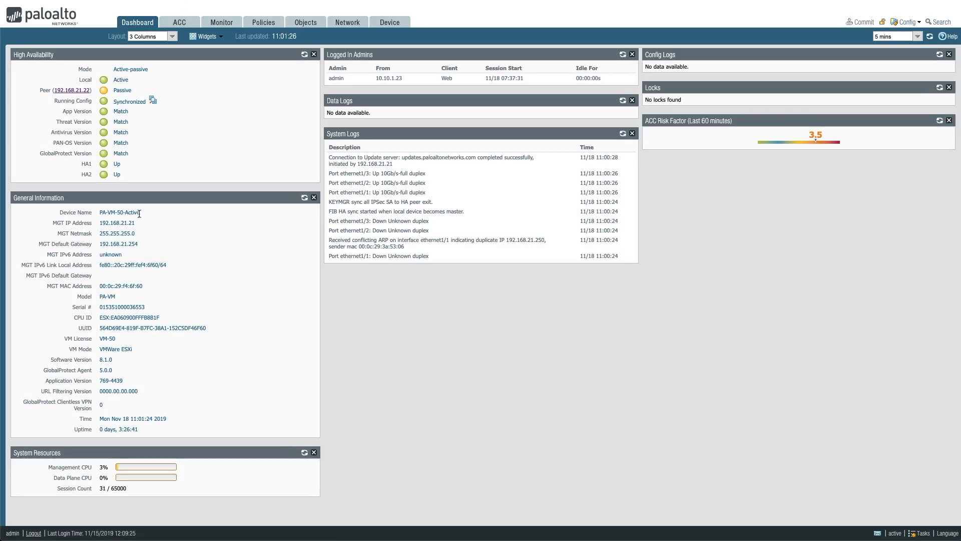
{"action": "left_click_drag", "start_coordinate": [140, 212], "coordinate": [100, 212]}
{"action": "left_click", "coordinate": [168, 232]}
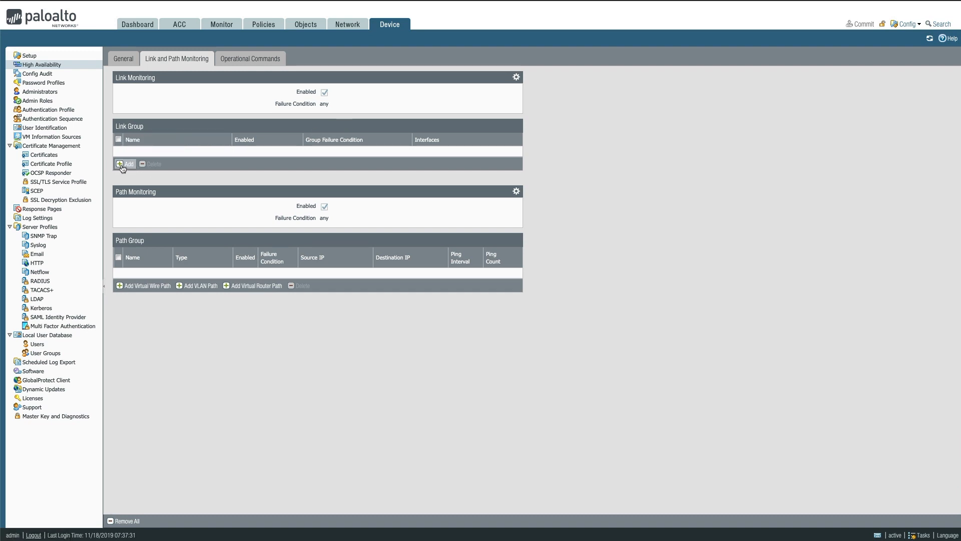
- Add an HA link monitoring group named Critical WAN Links on PA-VM-50-Active, containing interface ethernet1/1
{"action": "left_click", "coordinate": [126, 171]}
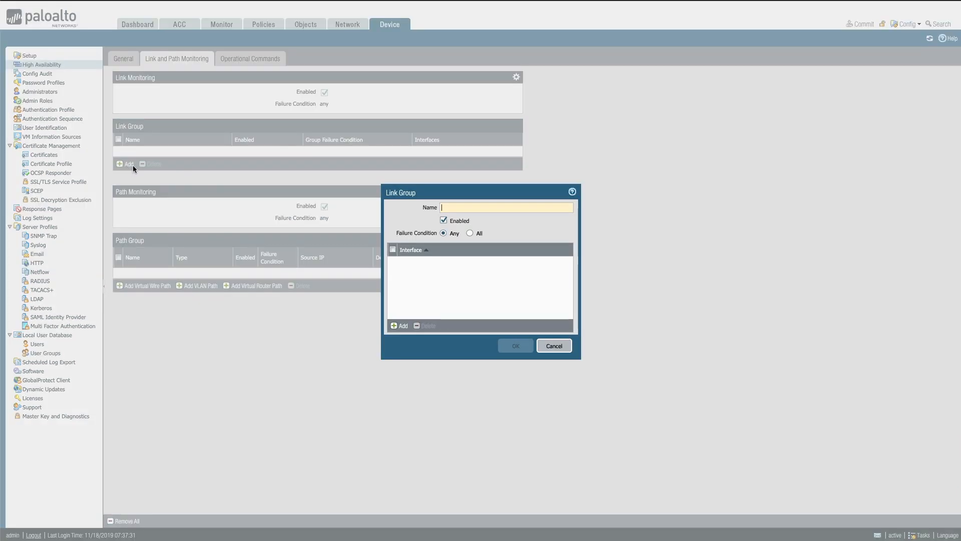
{"action": "type", "text": "Critical WAN Links"}
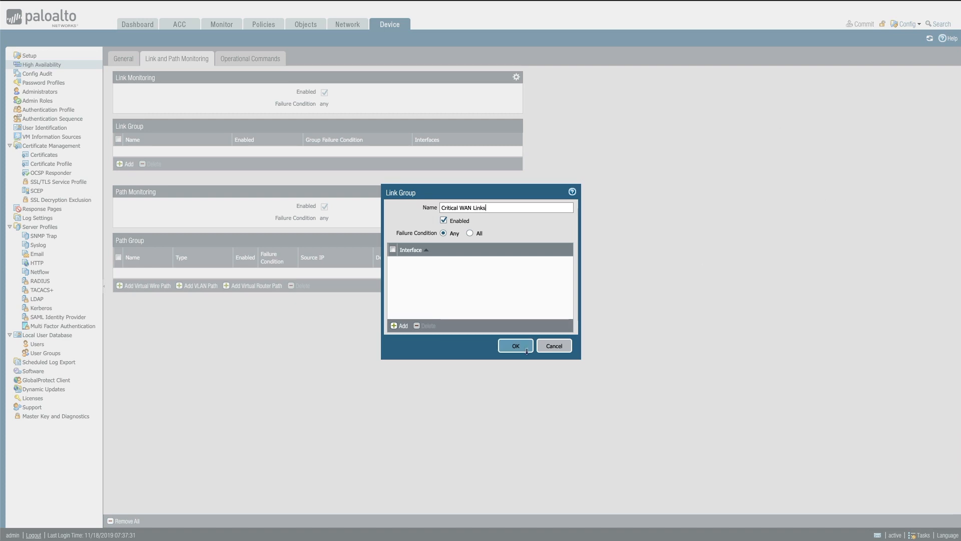
{"action": "left_click", "coordinate": [400, 325]}
{"action": "left_click", "coordinate": [428, 272]}
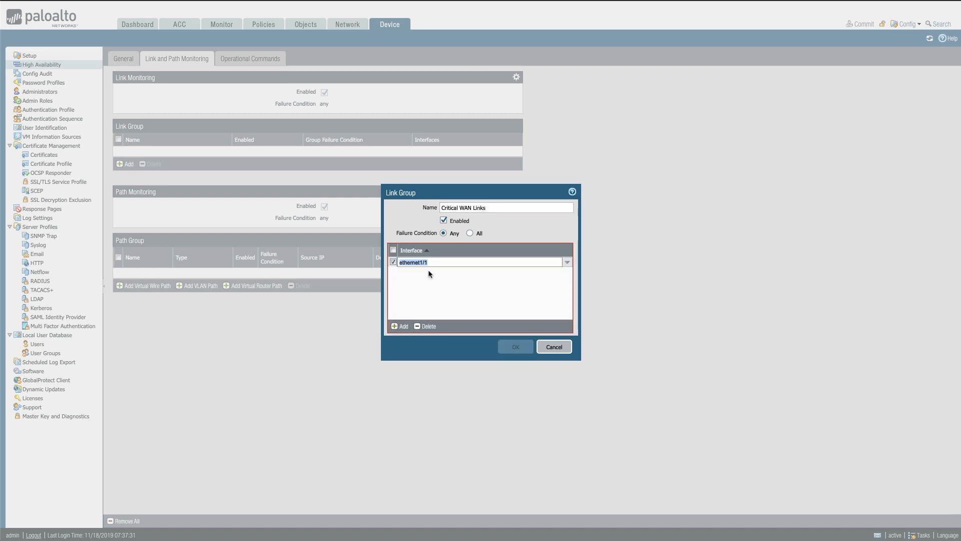
{"action": "left_click", "coordinate": [444, 293]}
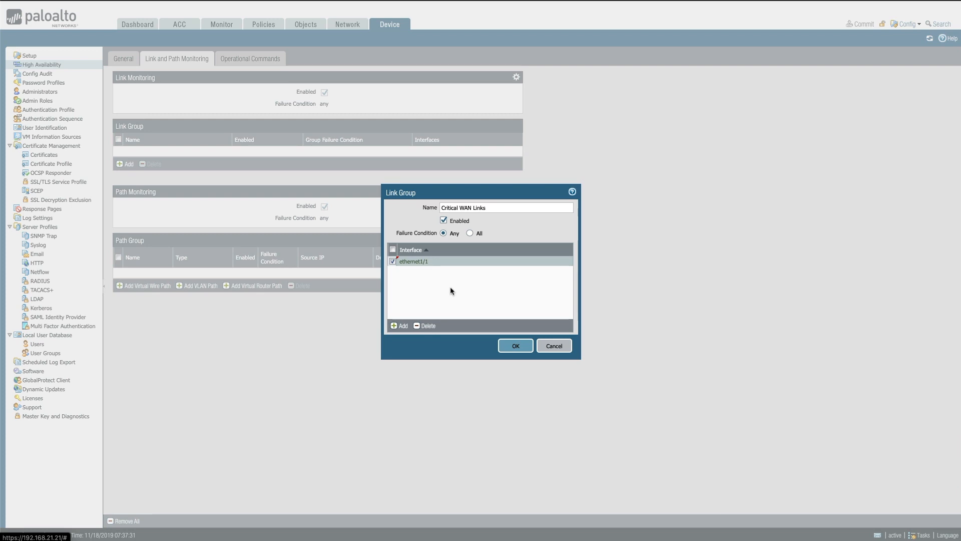
{"action": "left_click", "coordinate": [516, 347]}
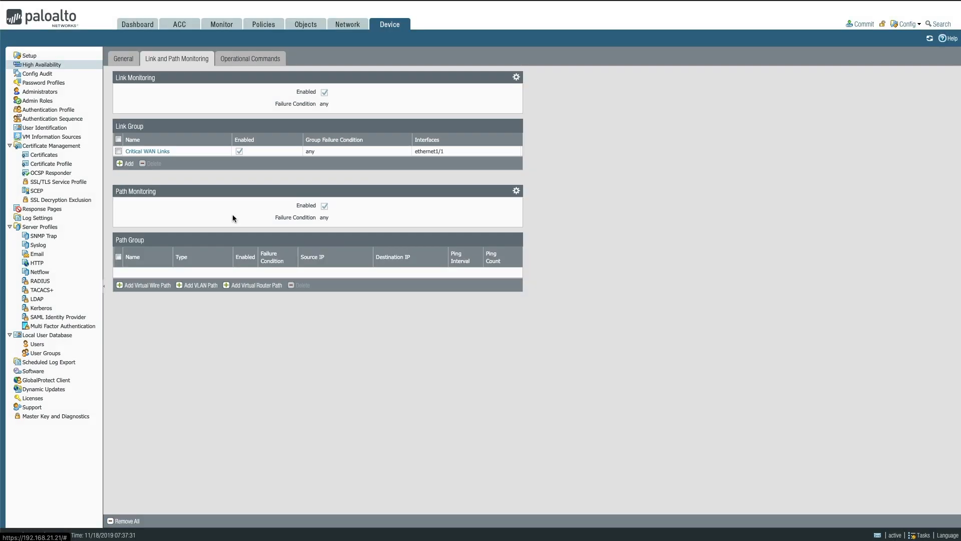
- Add a second link group on PA-VM-50-Active named Critical LAN Links, containing interface ethernet1/2
{"action": "left_click", "coordinate": [125, 163]}
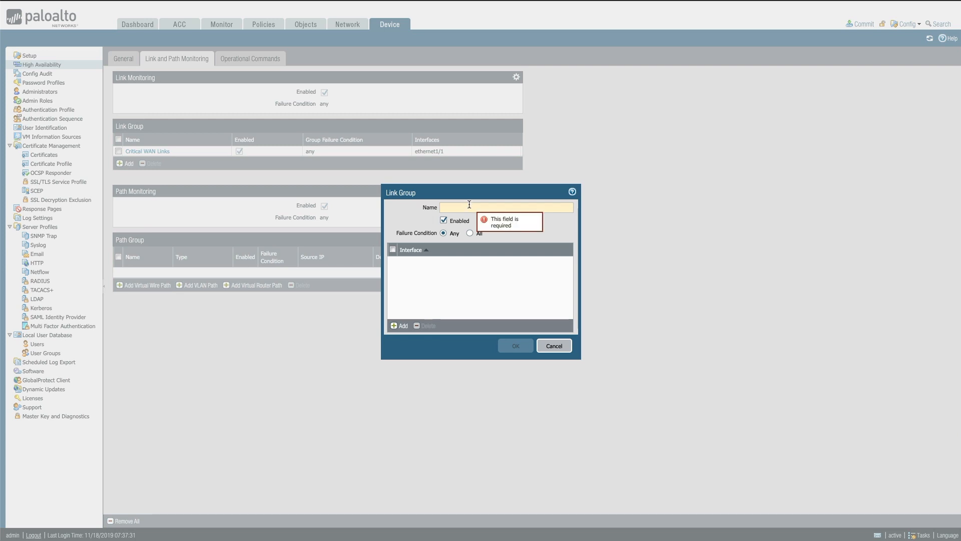
{"action": "type", "text": "Critic"}
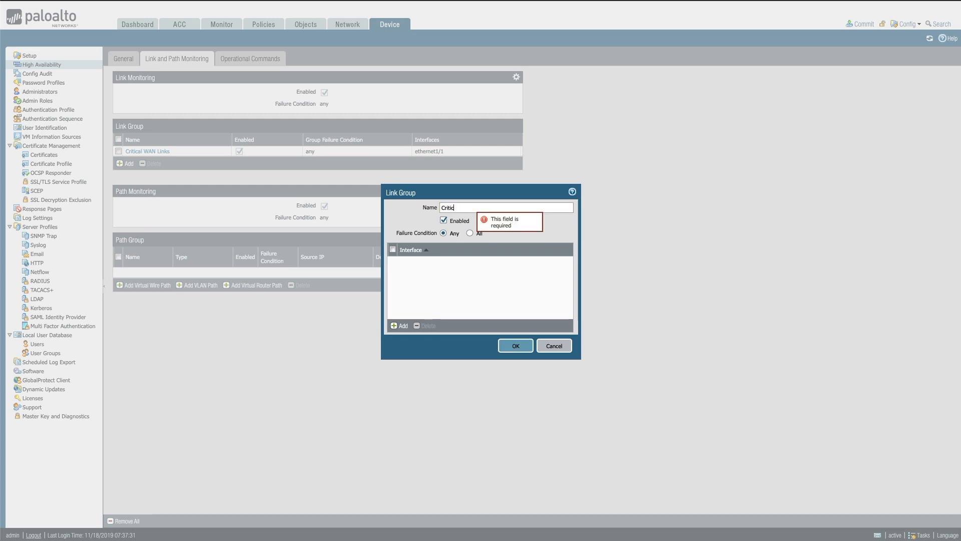
{"action": "type", "text": "al LAN Links"}
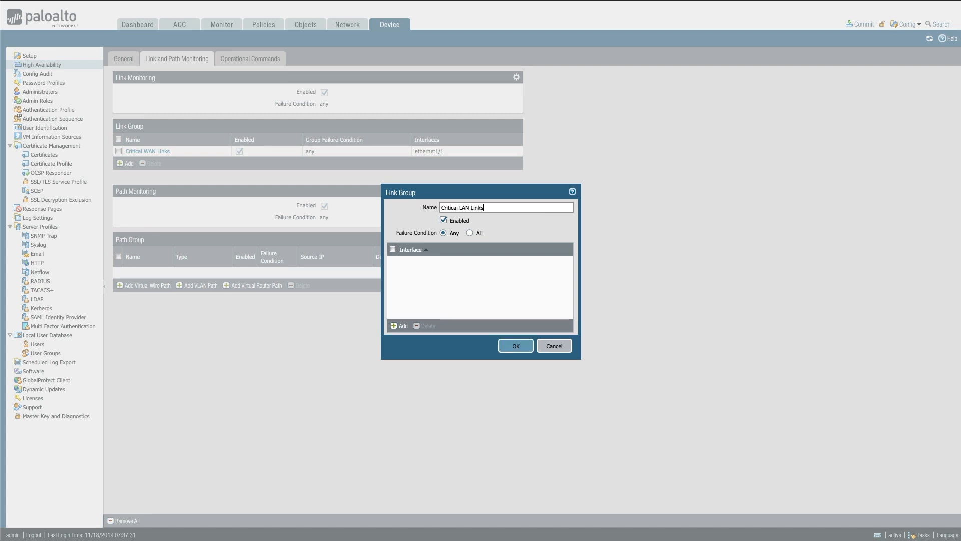
{"action": "left_click", "coordinate": [400, 326]}
{"action": "left_click", "coordinate": [443, 280]}
{"action": "left_click", "coordinate": [515, 346]}
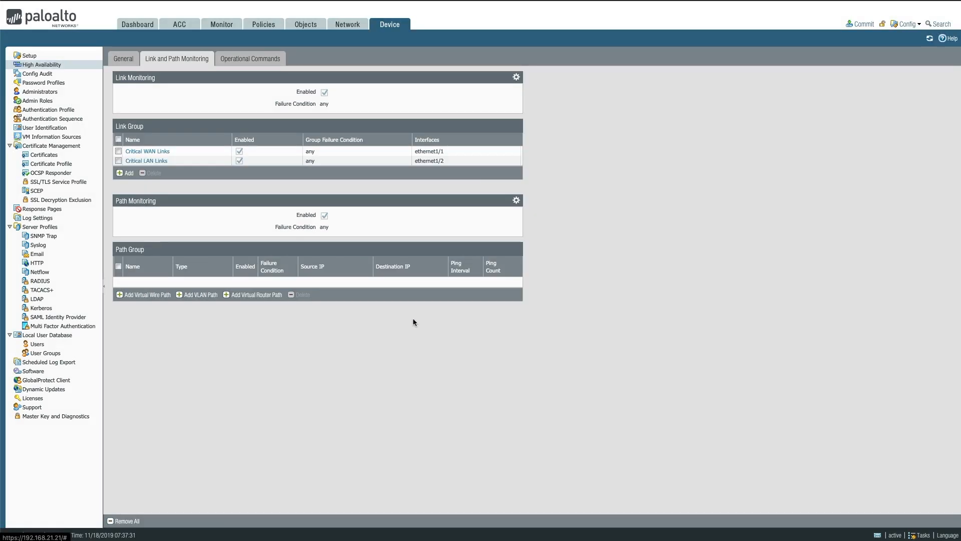
- Commit all changes on PA-VM-50-Active and close the commit status
{"action": "left_click", "coordinate": [861, 24]}
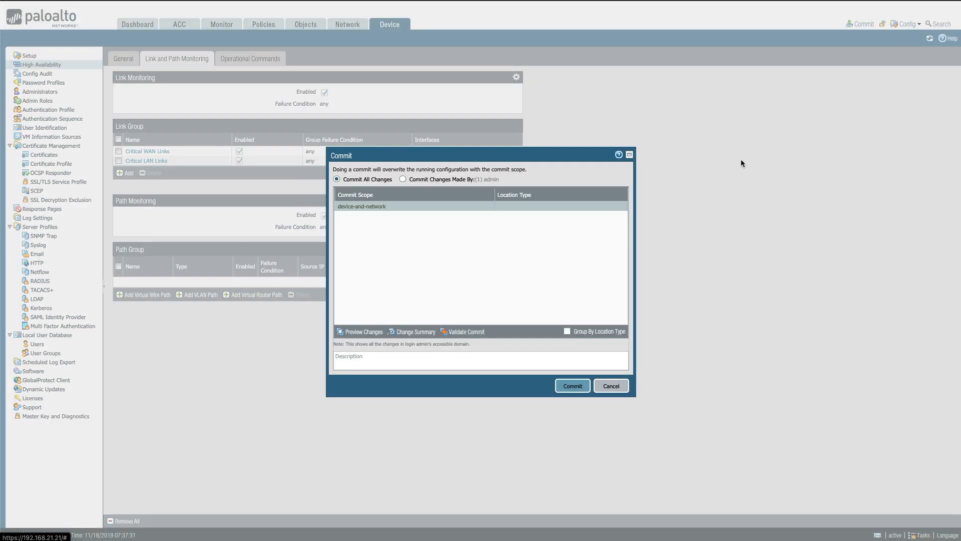
{"action": "left_click", "coordinate": [570, 389]}
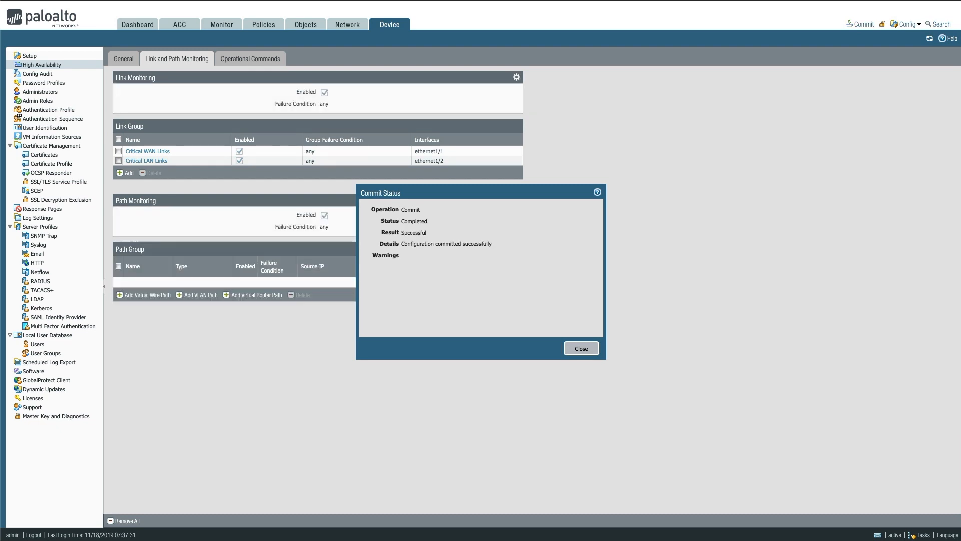
{"action": "left_click", "coordinate": [582, 350]}
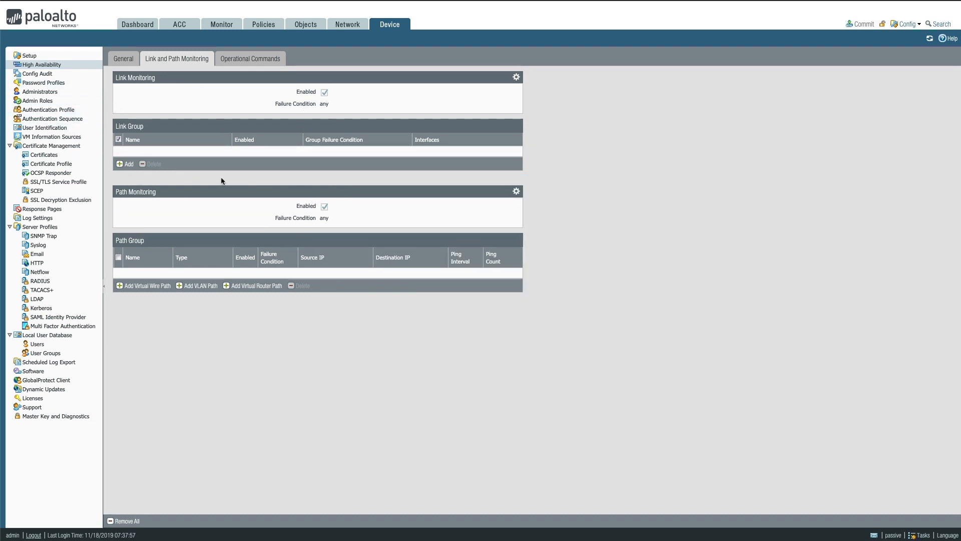
- Switch to PA-VM-50-Passive and add a link monitoring group named Critical WAN Links containing interface ethernet1/1
{"action": "left_click", "coordinate": [126, 164]}
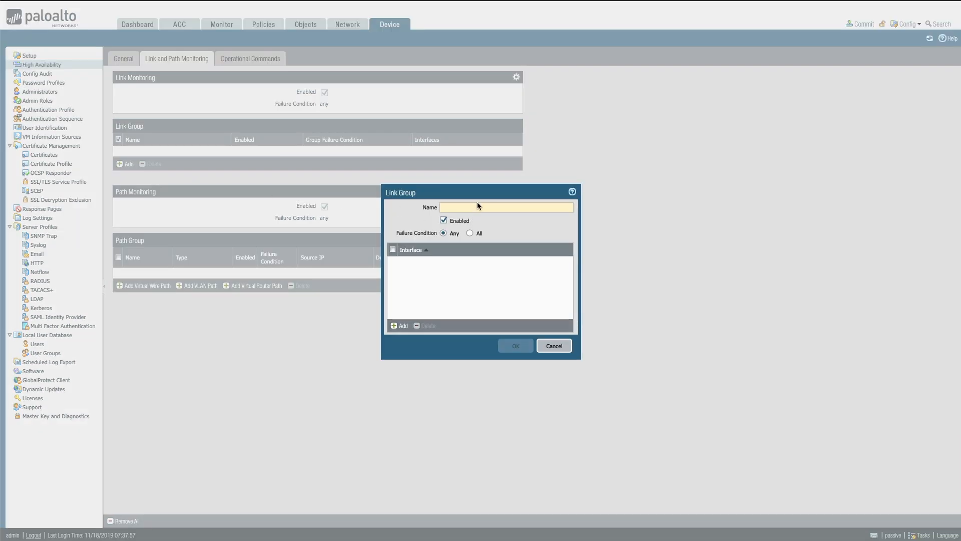
{"action": "type", "text": "Critical"}
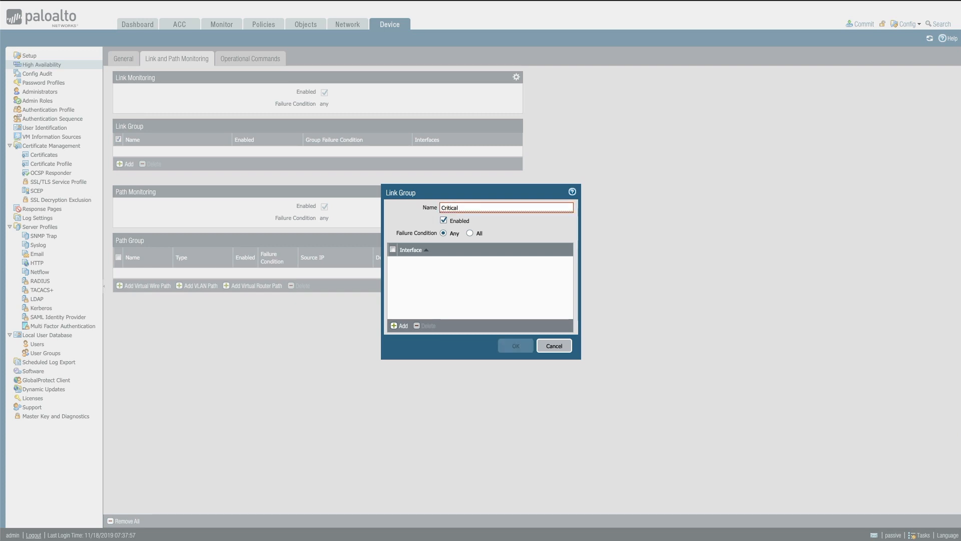
{"action": "type", "text": " WAN Links"}
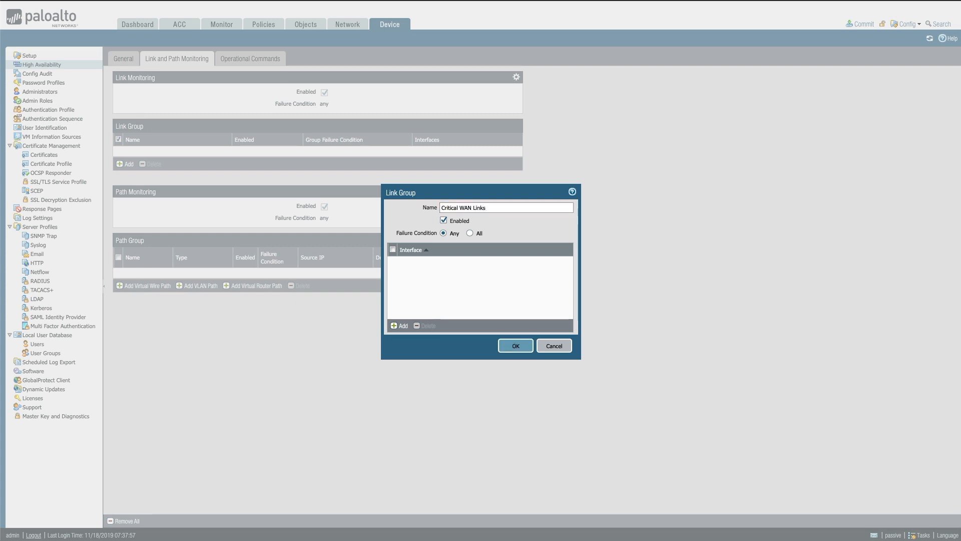
{"action": "left_click", "coordinate": [399, 326]}
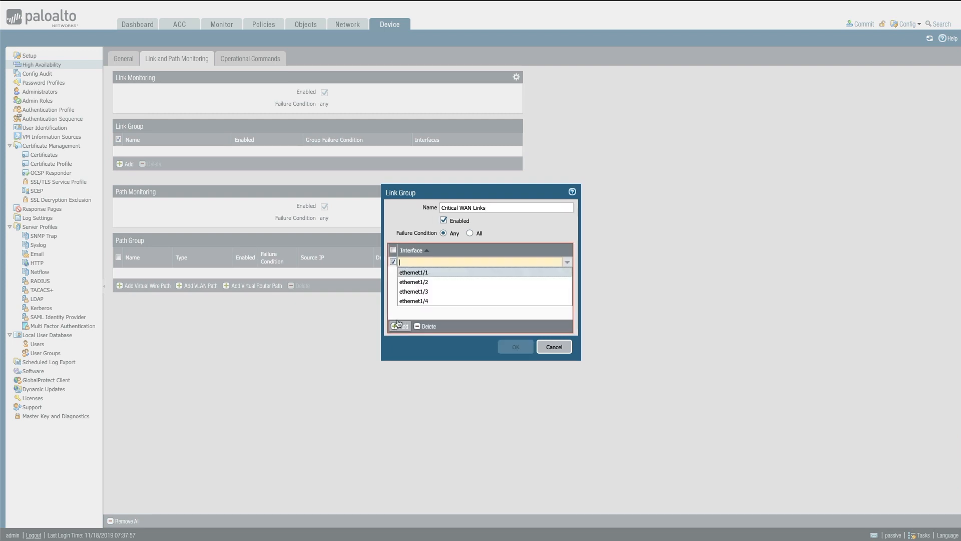
{"action": "left_click", "coordinate": [418, 275]}
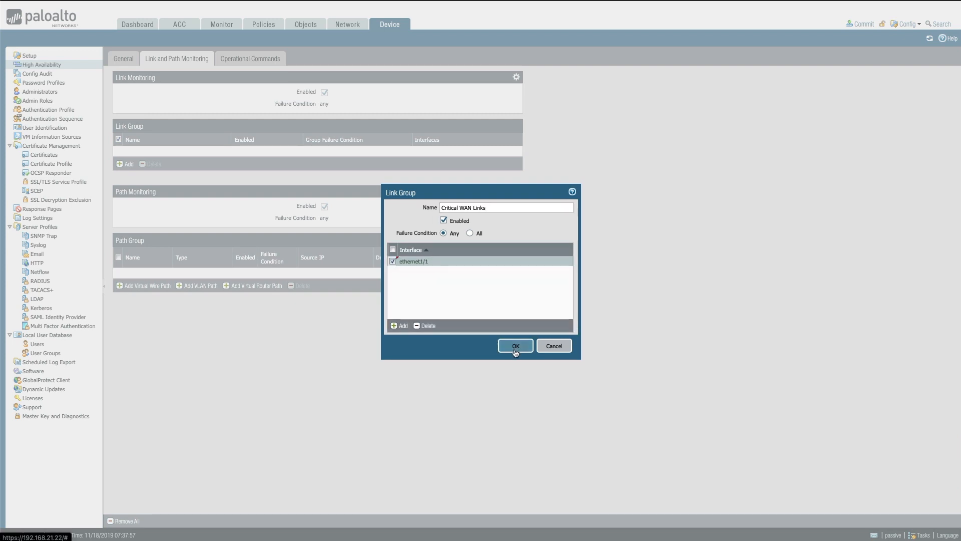
{"action": "left_click", "coordinate": [515, 350]}
- Add a Critical LAN Links group with interface ethernet1/2 on PA-VM-50-Passive, and commit the changes
{"action": "left_click", "coordinate": [121, 164]}
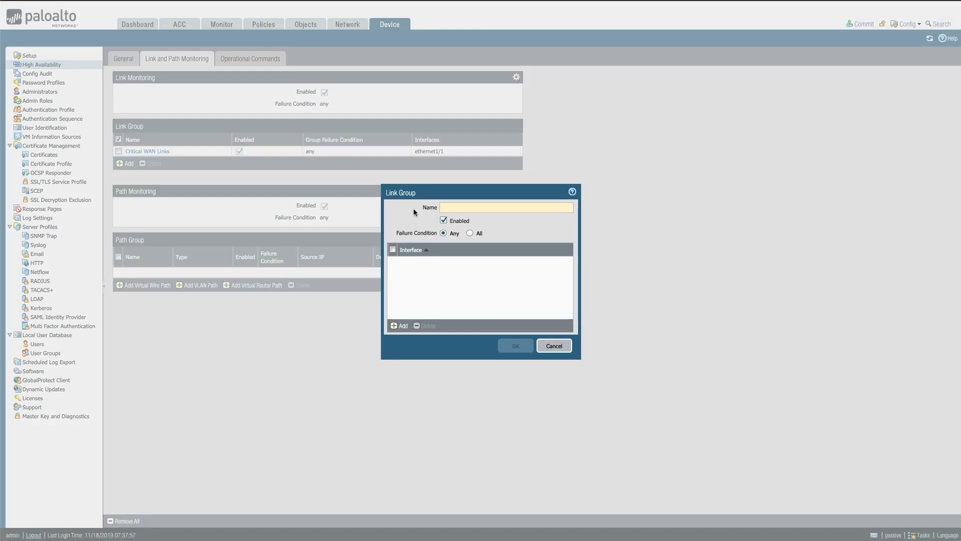
{"action": "type", "text": "Critical LAN Links"}
{"action": "left_click", "coordinate": [401, 326]}
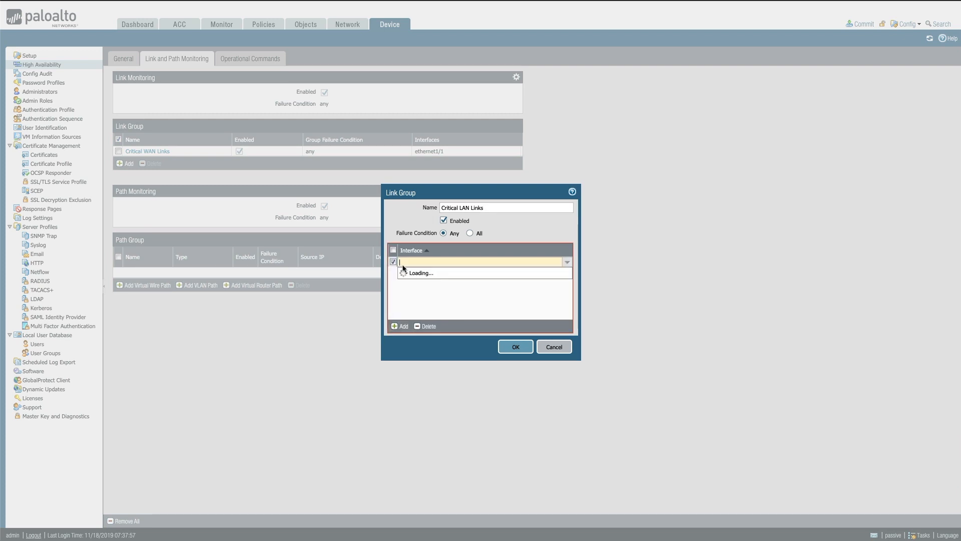
{"action": "left_click", "coordinate": [414, 282]}
{"action": "left_click", "coordinate": [453, 292]}
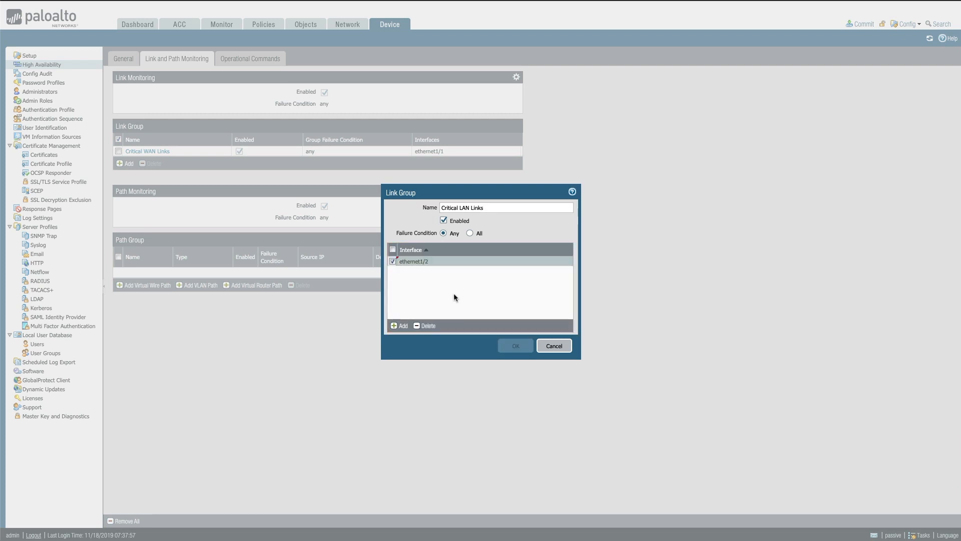
{"action": "left_click", "coordinate": [515, 346]}
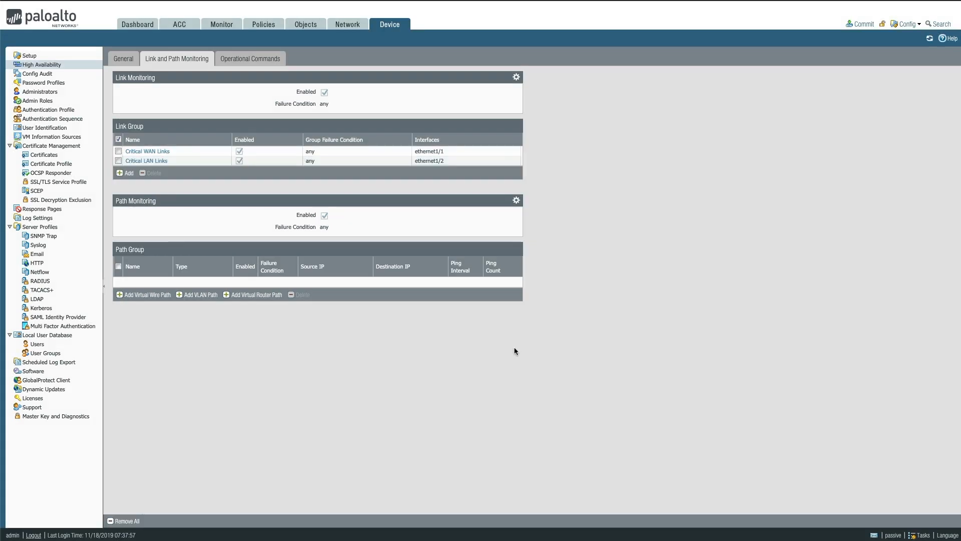
{"action": "left_click", "coordinate": [860, 25]}
{"action": "left_click", "coordinate": [573, 383]}
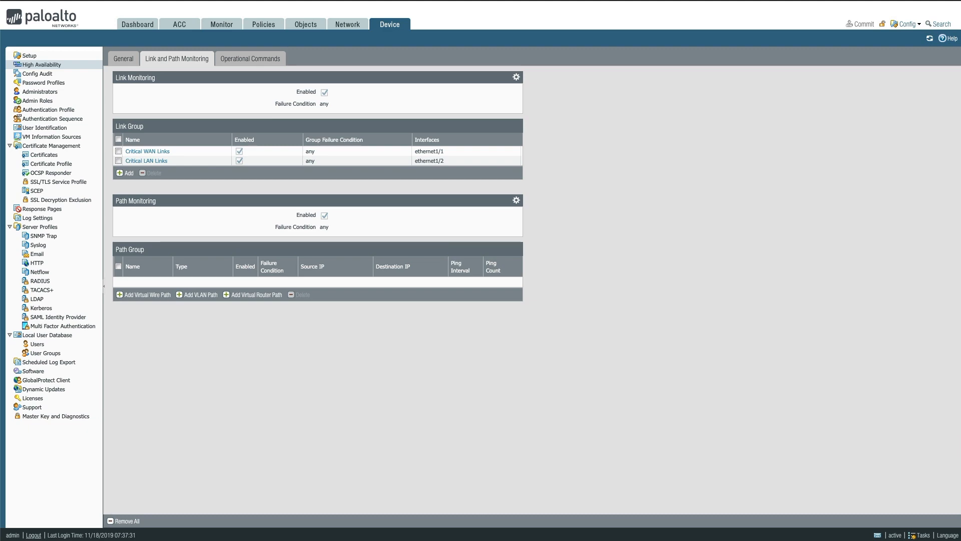
- Switch to VMware Workstation and disconnect Network Adapter 2 of the PA-VM-ESX-8.1.0 virtual machine
{"action": "key", "text": "super+Tab"}
{"action": "key", "text": "super+Tab"}
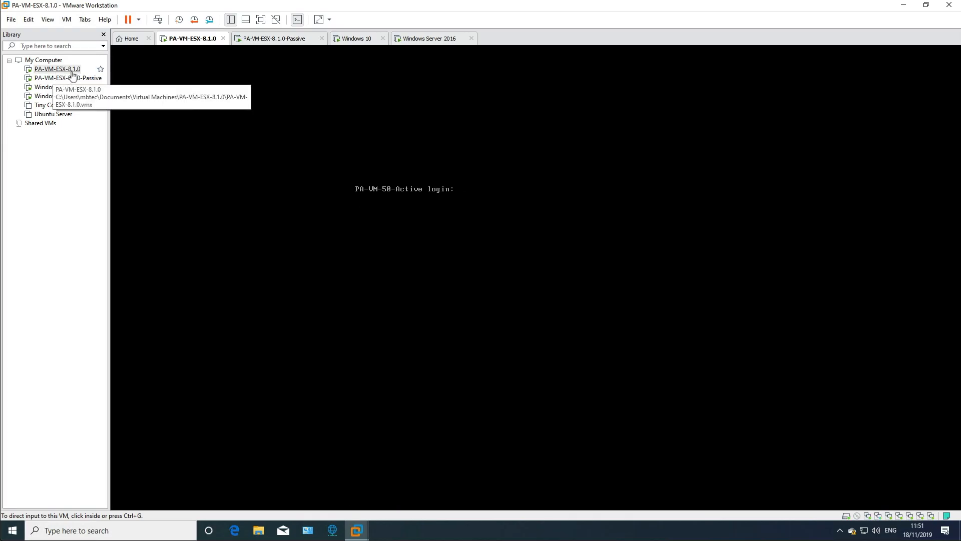
{"action": "right_click", "coordinate": [58, 72]}
{"action": "left_click", "coordinate": [104, 267]}
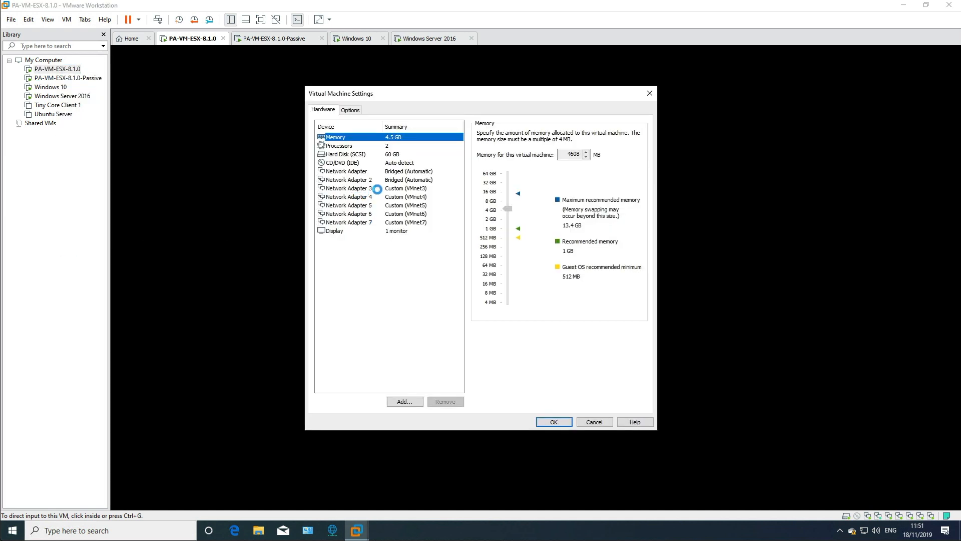
{"action": "left_click", "coordinate": [361, 180]}
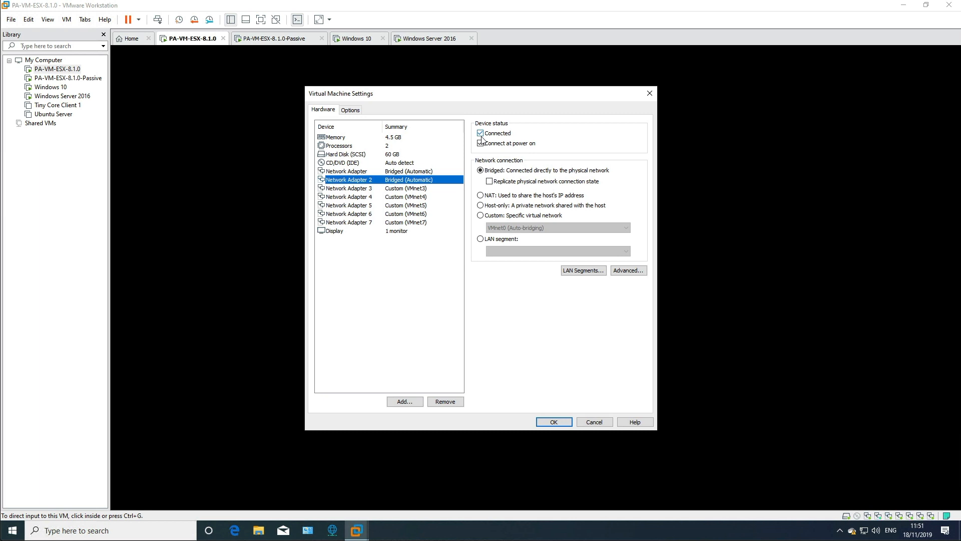
{"action": "left_click", "coordinate": [554, 421]}
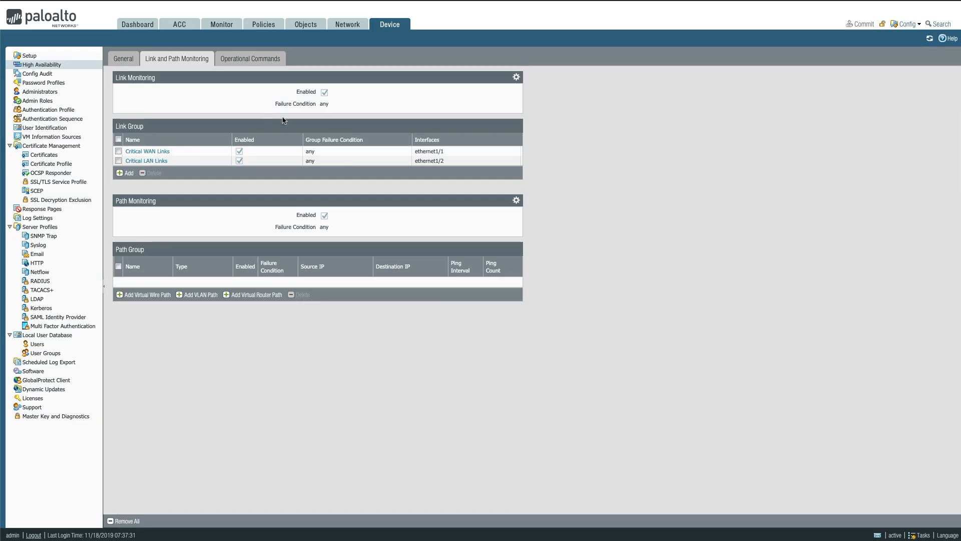
- Return to PA-VM-50-Active's dashboard, refresh it, and examine the local HA state and the system log entries about the Critical WAN Links group
{"action": "left_click", "coordinate": [138, 25]}
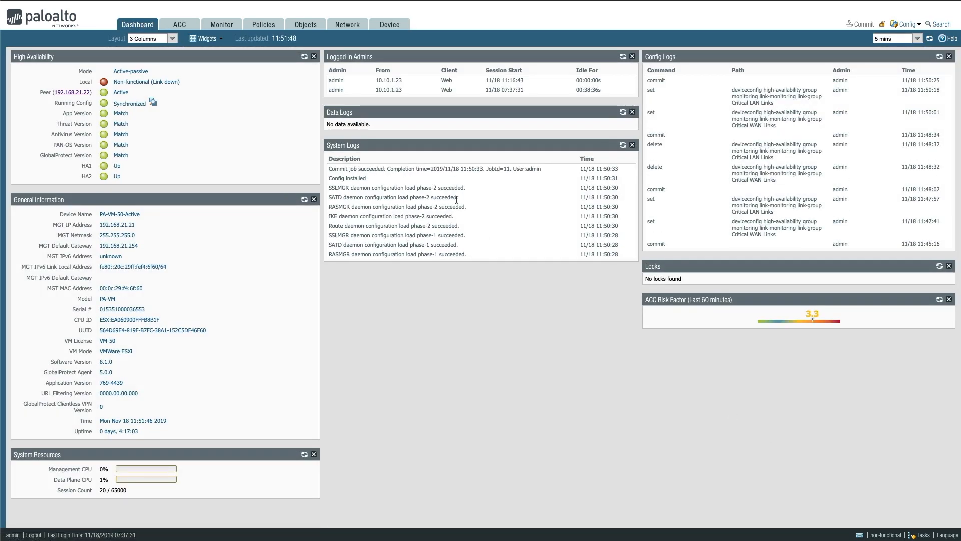
{"action": "left_click", "coordinate": [930, 38]}
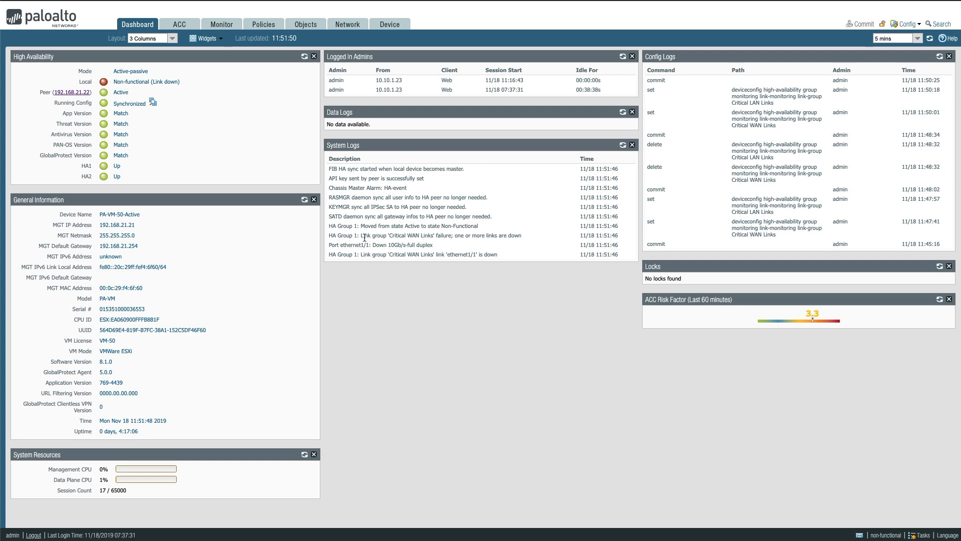
{"action": "double_click", "coordinate": [333, 235]}
{"action": "left_click_drag", "start_coordinate": [341, 238], "coordinate": [526, 244]}
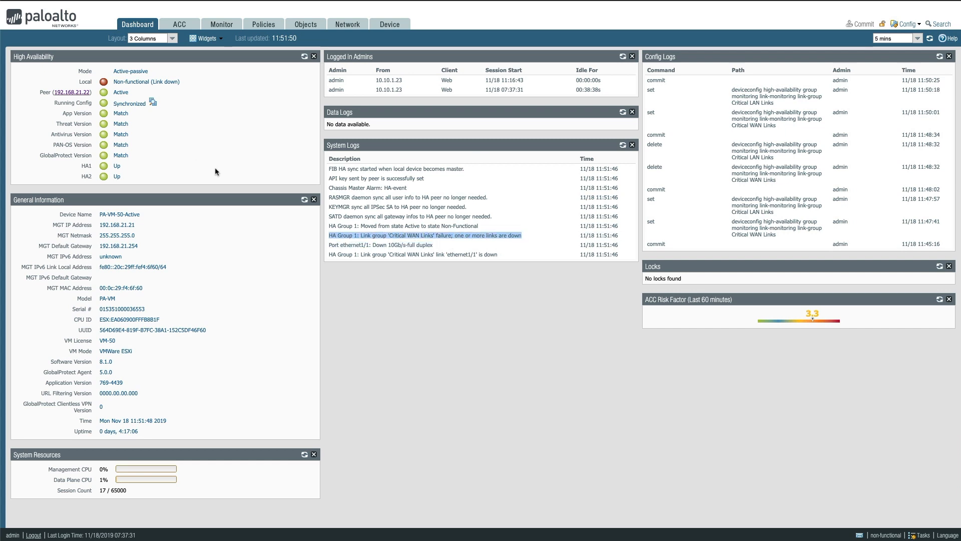
{"action": "left_click", "coordinate": [211, 140]}
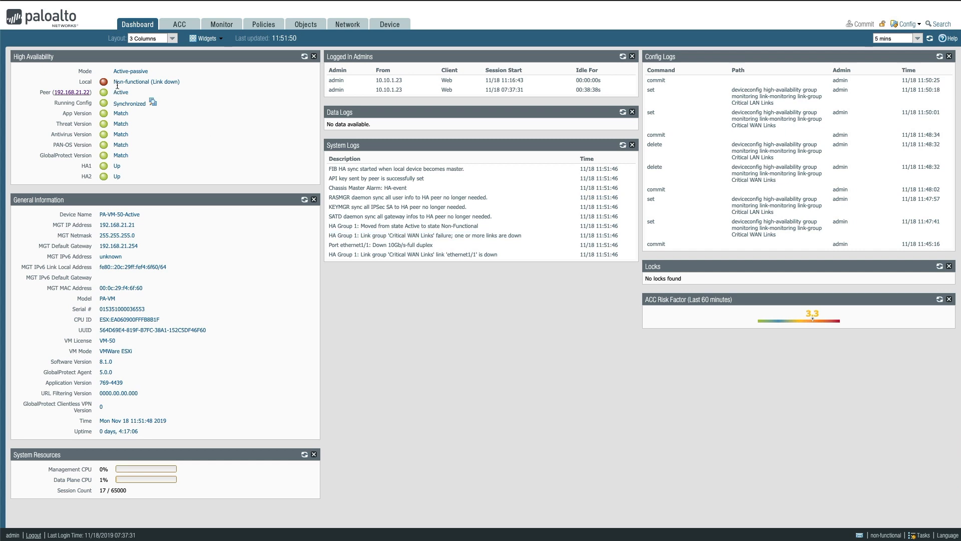
{"action": "left_click_drag", "start_coordinate": [115, 82], "coordinate": [145, 86]}
{"action": "left_click", "coordinate": [181, 85]}
{"action": "left_click_drag", "start_coordinate": [185, 85], "coordinate": [151, 80]}
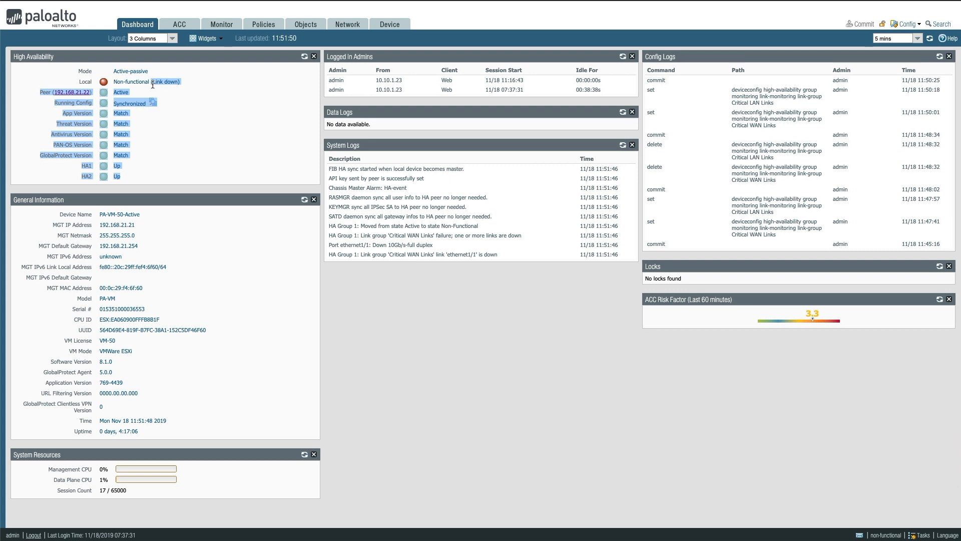
{"action": "double_click", "coordinate": [133, 214]}
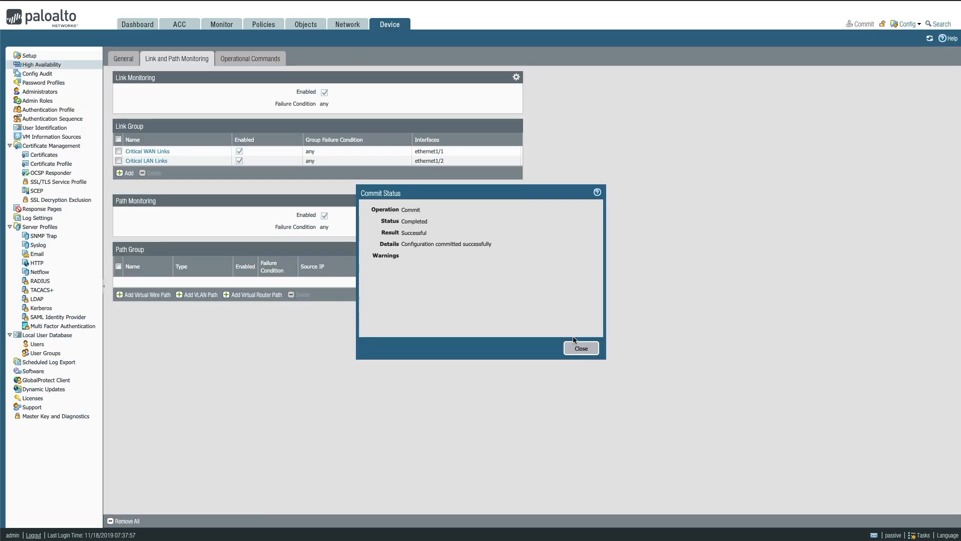
- Close PA-VM-50-Passive's commit status and check its HA state and system logs on the dashboard
{"action": "left_click", "coordinate": [579, 351]}
{"action": "left_click", "coordinate": [146, 29]}
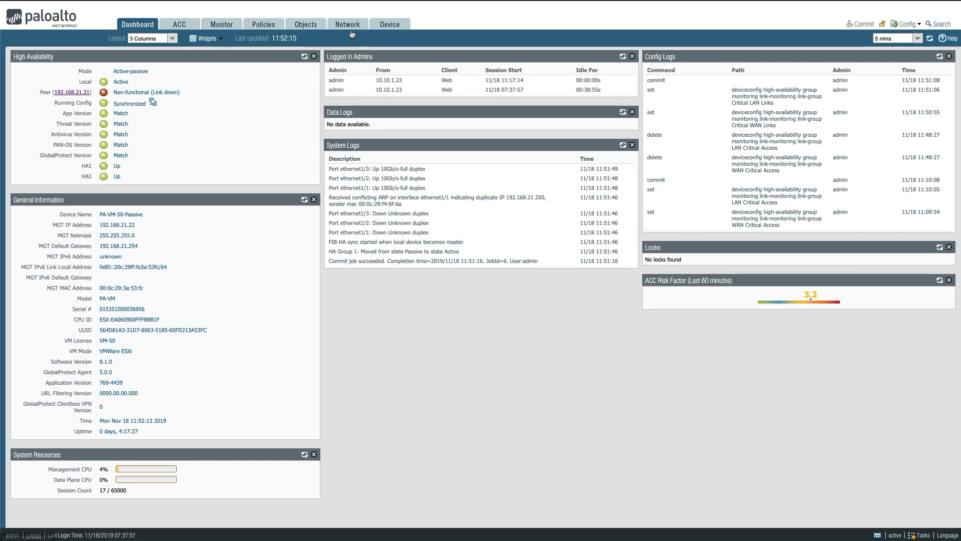
- Check the network interfaces on PA-VM-50-Passive, and return to the dashboard to examine the local and peer HA states
{"action": "left_click", "coordinate": [350, 29]}
{"action": "left_click", "coordinate": [127, 22]}
{"action": "left_click_drag", "start_coordinate": [131, 84], "coordinate": [114, 84]}
{"action": "left_click", "coordinate": [200, 151]}
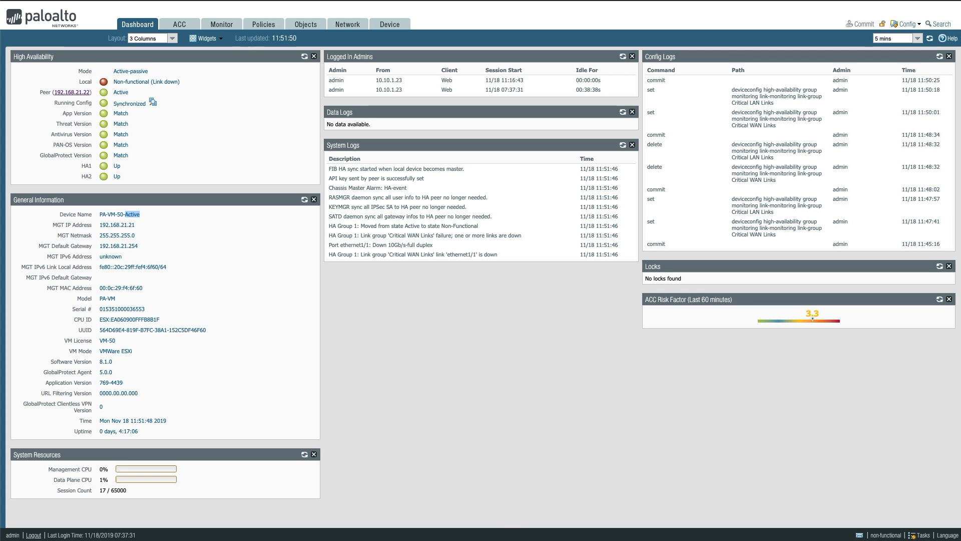
- Switch to VMware Workstation and reconnect Network Adapter 2 of the PA-VM-ESX-8.1.0 virtual machine
{"action": "key", "text": "super+Tab"}
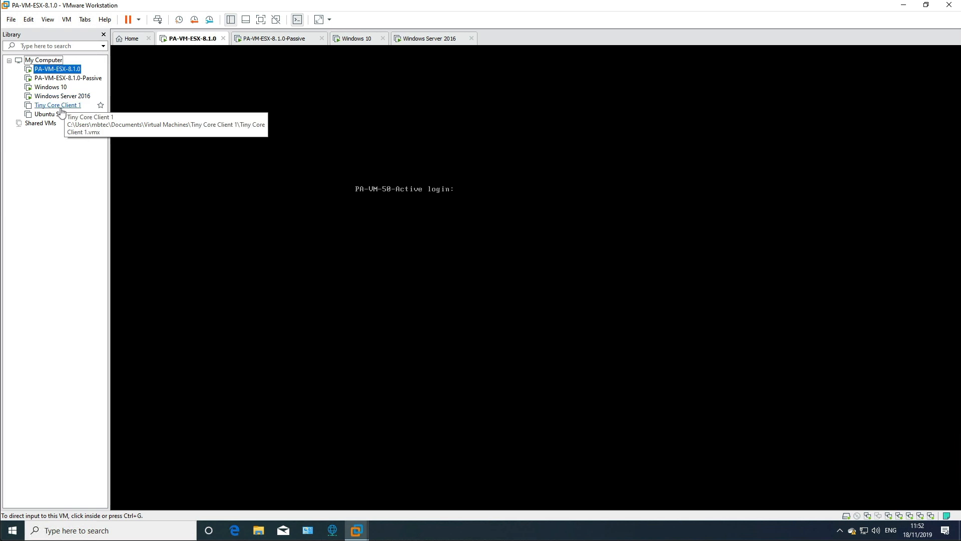
{"action": "right_click", "coordinate": [72, 75]}
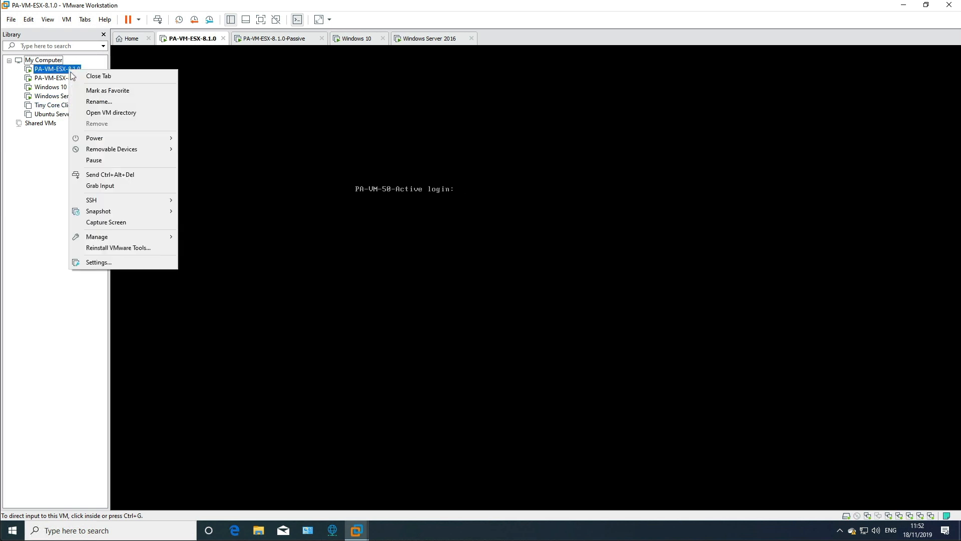
{"action": "left_click", "coordinate": [125, 263]}
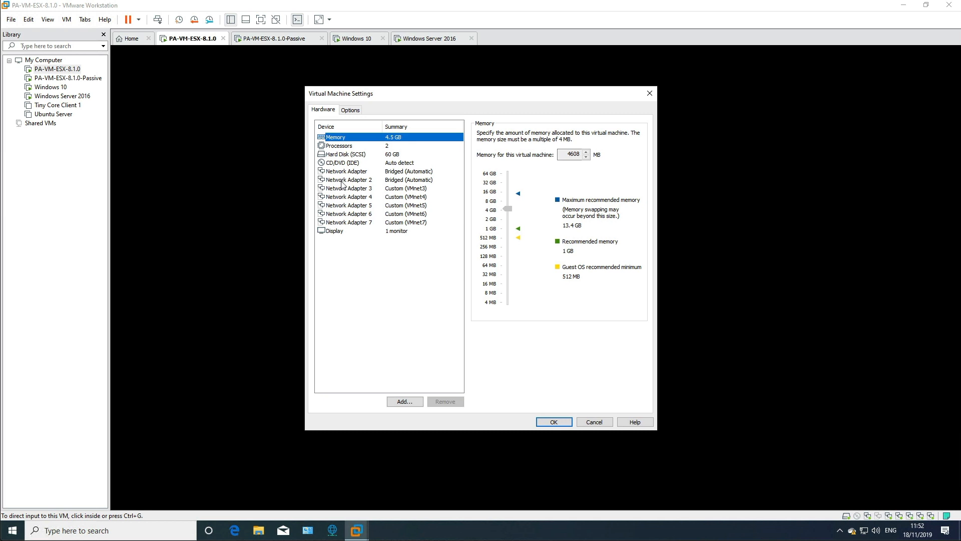
{"action": "left_click", "coordinate": [342, 180]}
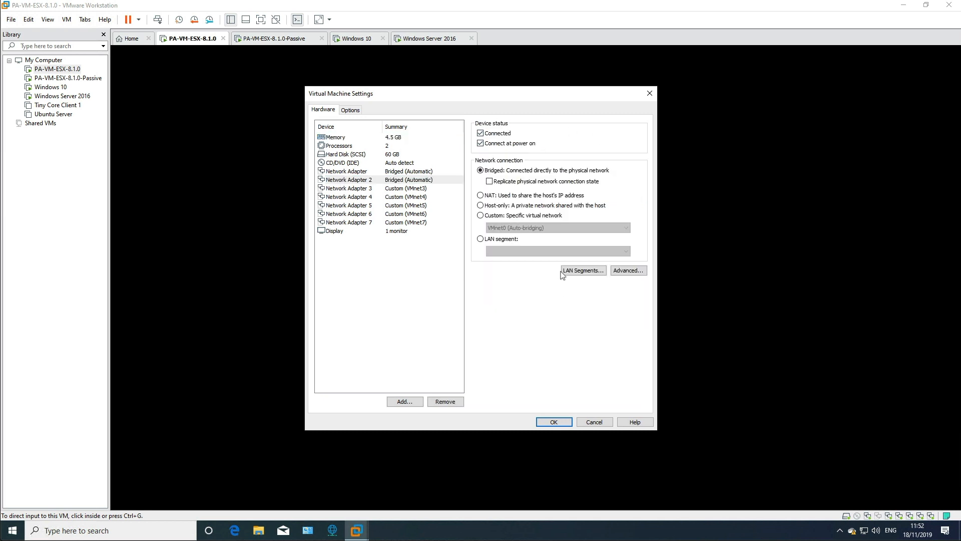
{"action": "left_click", "coordinate": [552, 421]}
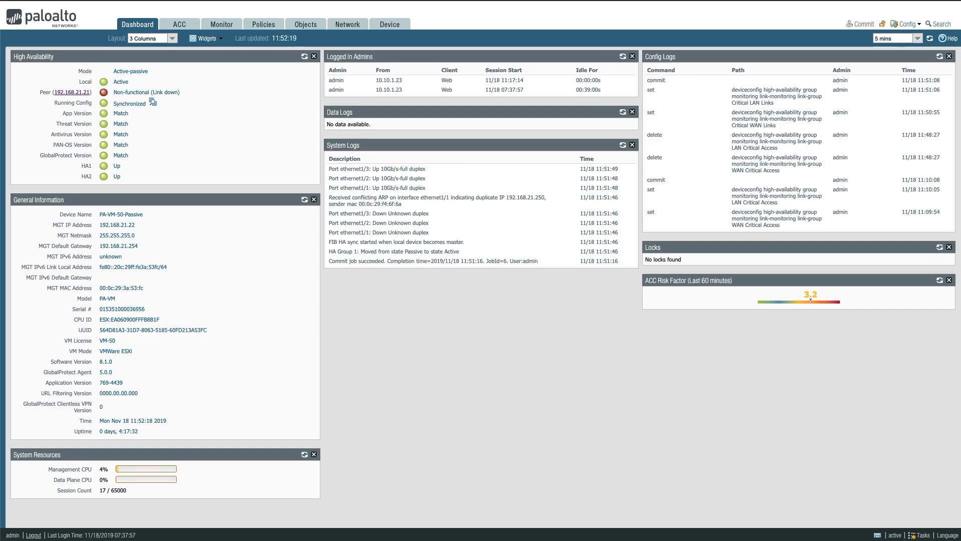
- Return to the firewall web interfaces and refresh both dashboards repeatedly to monitor the HA states and system logs for preemption
{"action": "left_click", "coordinate": [927, 40]}
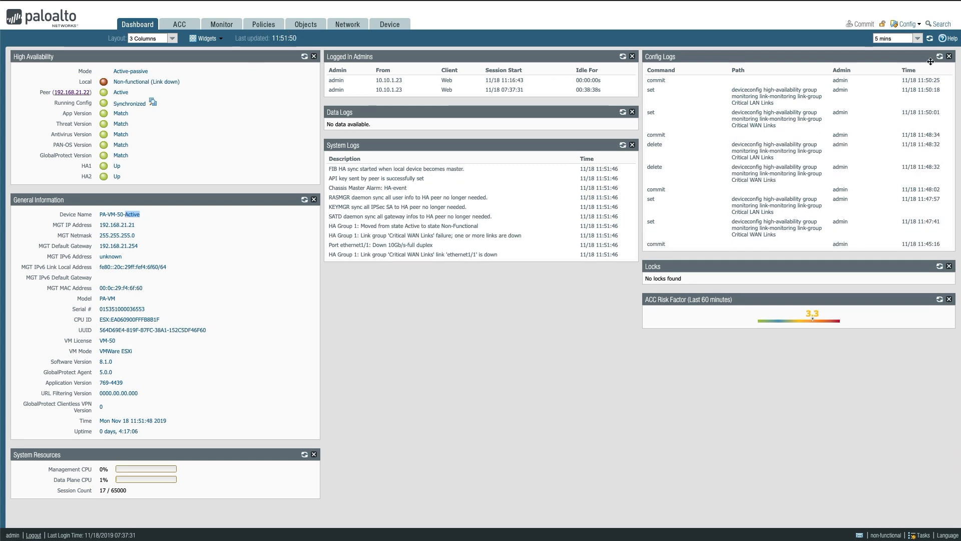
{"action": "left_click", "coordinate": [929, 39]}
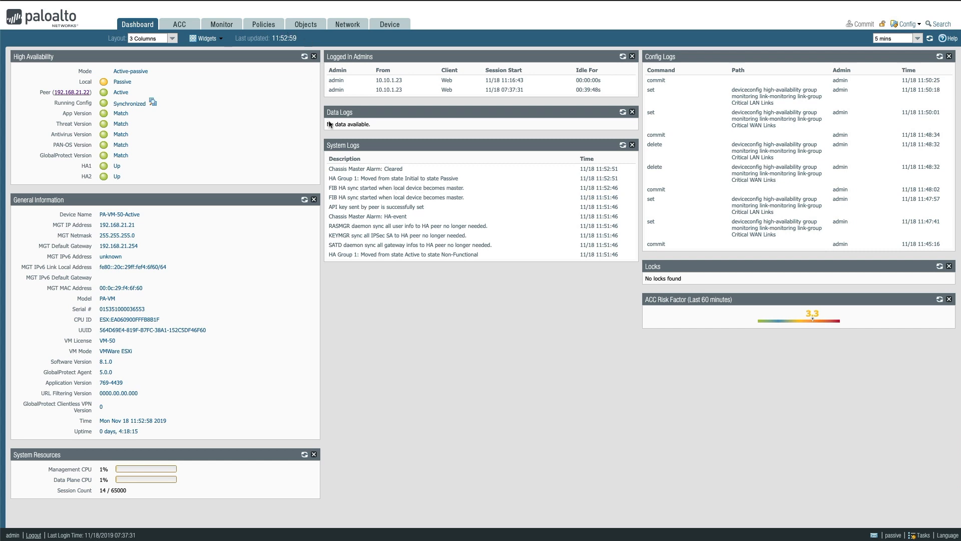
{"action": "left_click", "coordinate": [930, 42]}
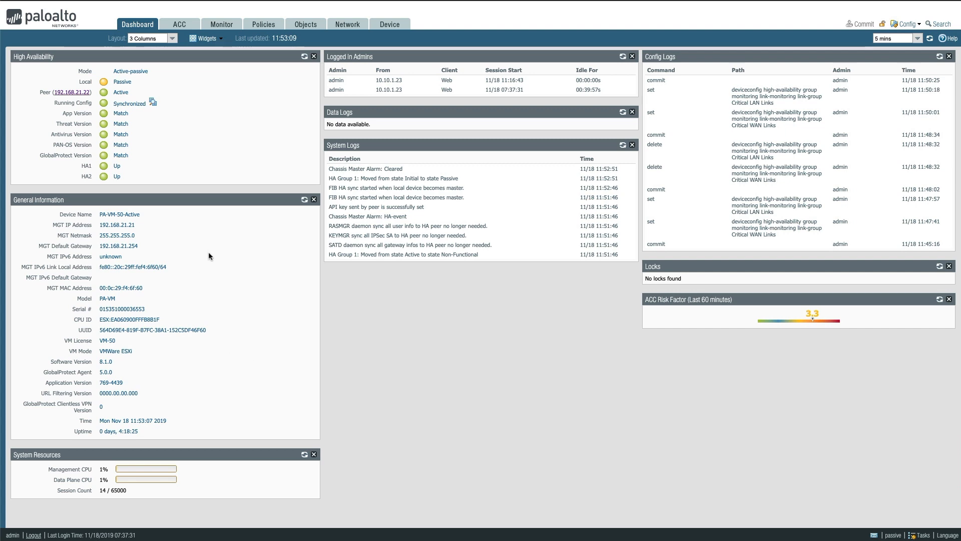
{"action": "left_click", "coordinate": [929, 40]}
{"action": "left_click", "coordinate": [929, 40]}
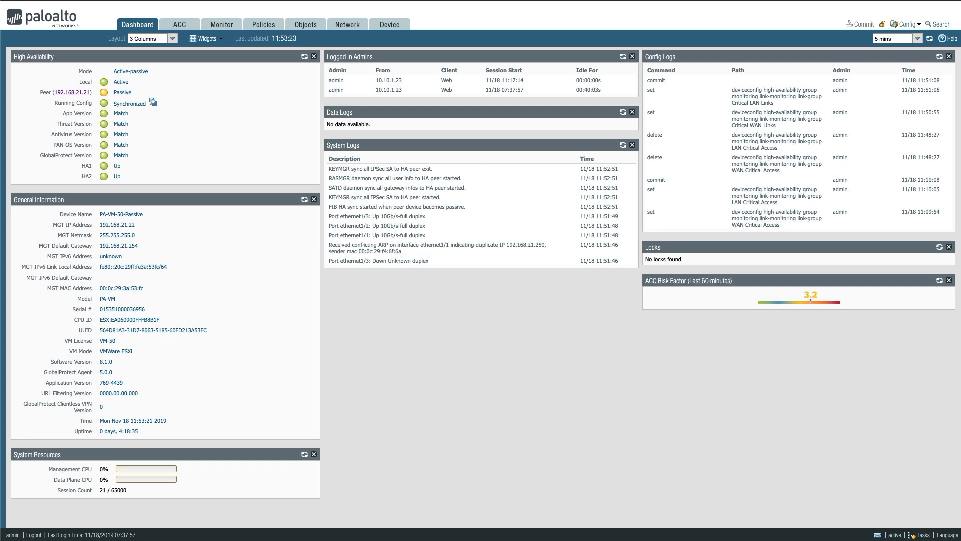
{"action": "left_click", "coordinate": [929, 39]}
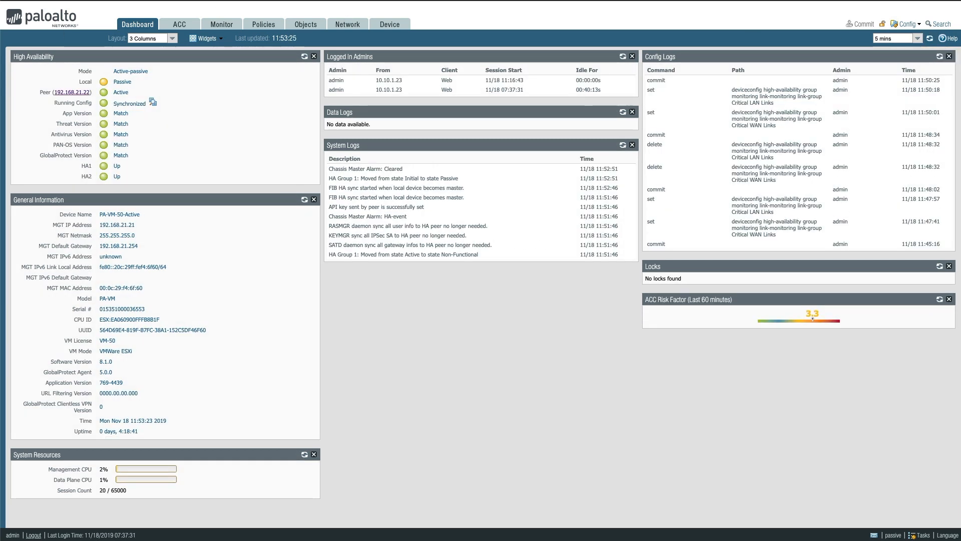
{"action": "left_click", "coordinate": [930, 39]}
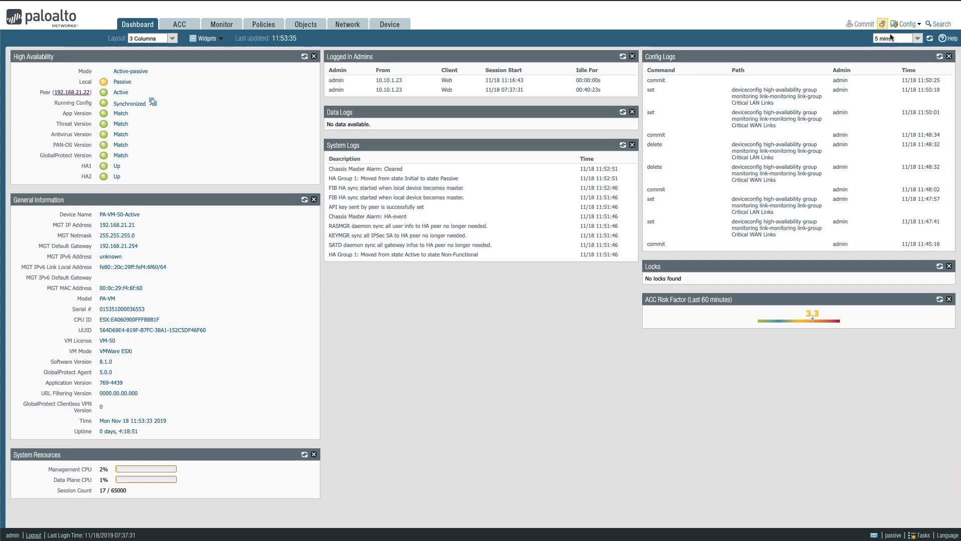
{"action": "left_click", "coordinate": [930, 39]}
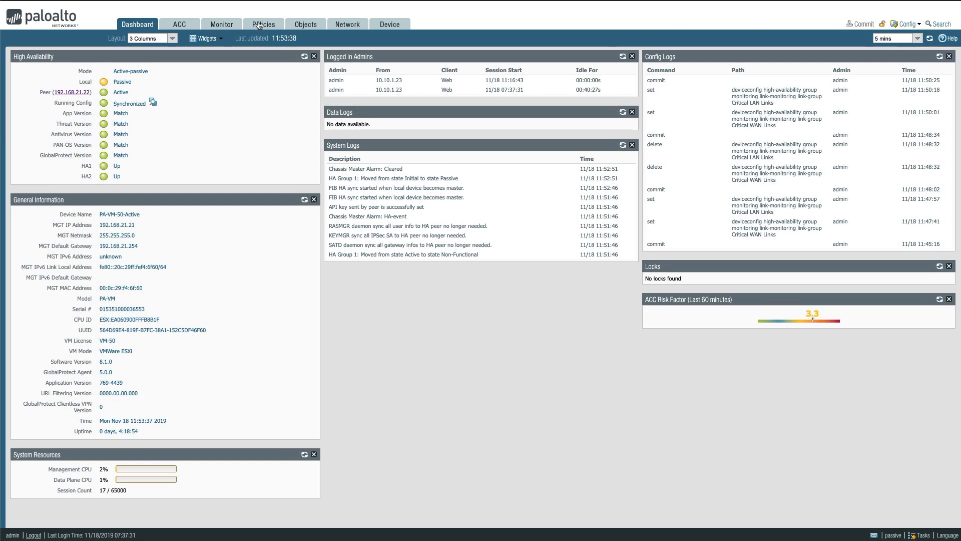
{"action": "left_click", "coordinate": [930, 39]}
{"action": "left_click", "coordinate": [930, 40]}
- Check the Ethernet interface link states on PA-VM-50-Active, and return to its dashboard to examine the local HA state
{"action": "left_click", "coordinate": [365, 28]}
{"action": "left_click", "coordinate": [122, 62]}
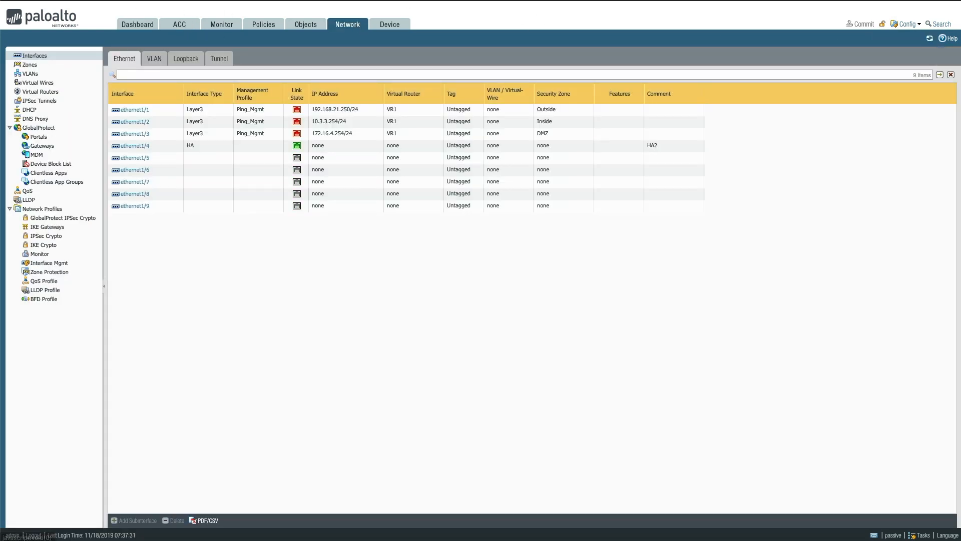
{"action": "left_click", "coordinate": [930, 39]}
{"action": "left_click", "coordinate": [144, 25]}
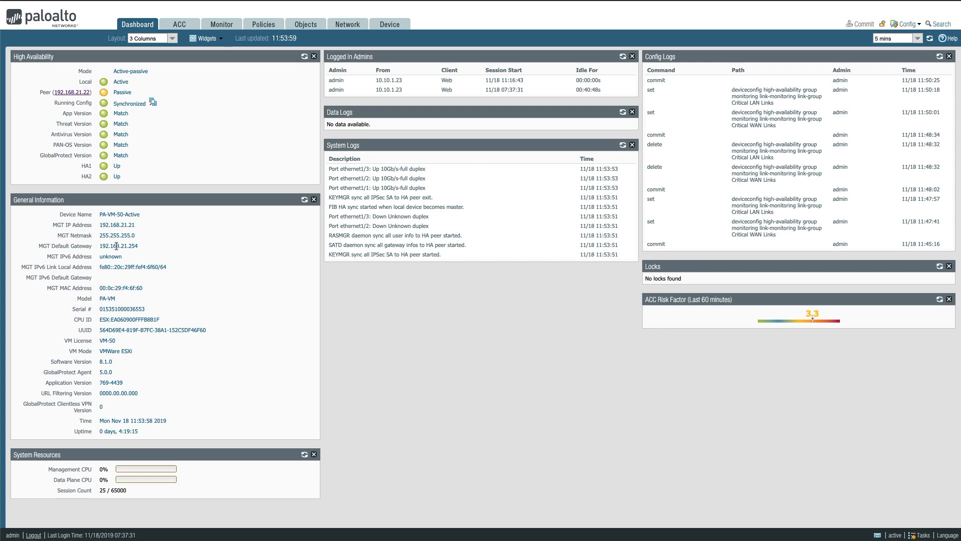
{"action": "left_click_drag", "start_coordinate": [141, 215], "coordinate": [99, 215]}
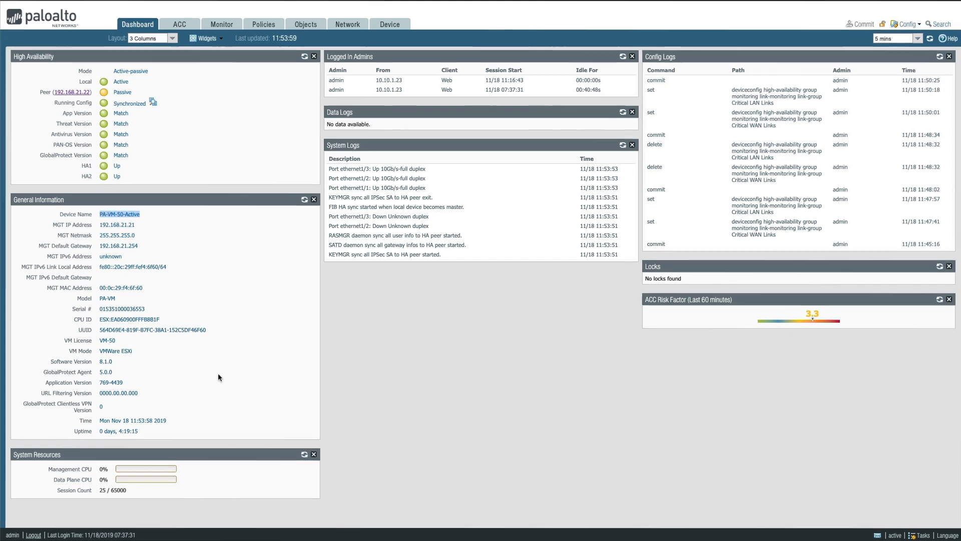
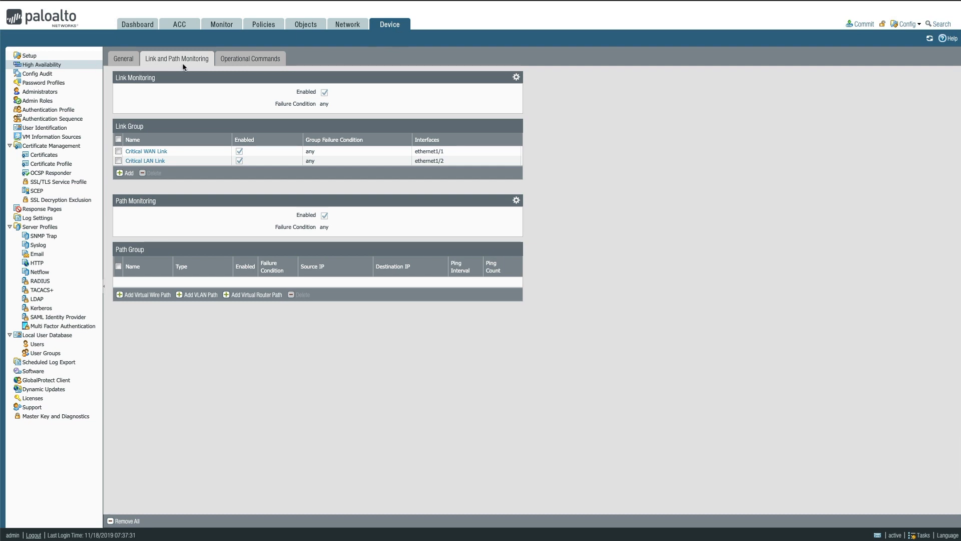
- Delete the Critical WAN Link and Critical LAN Link groups from PA-VM-50-Active's HA link monitoring
{"action": "left_click", "coordinate": [119, 140]}
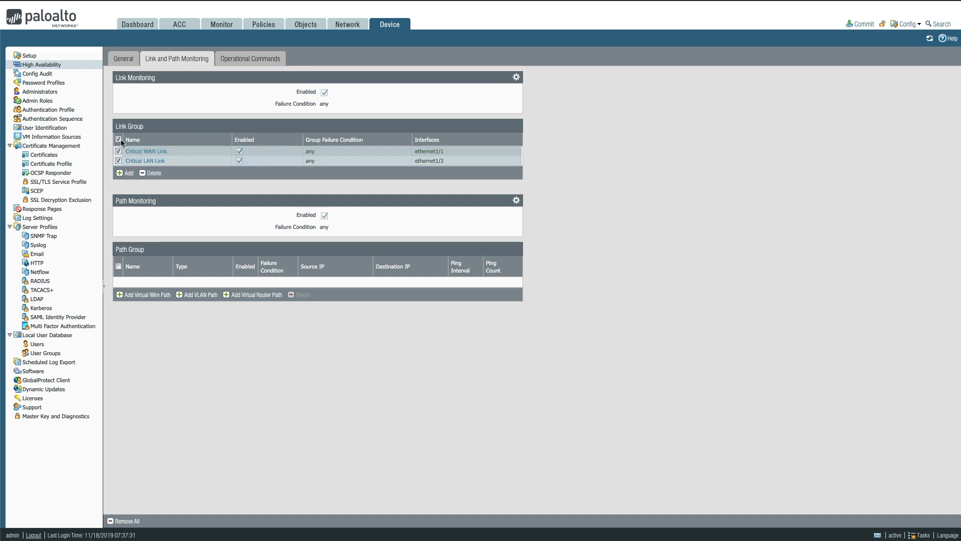
{"action": "left_click", "coordinate": [152, 173]}
{"action": "left_click", "coordinate": [461, 308]}
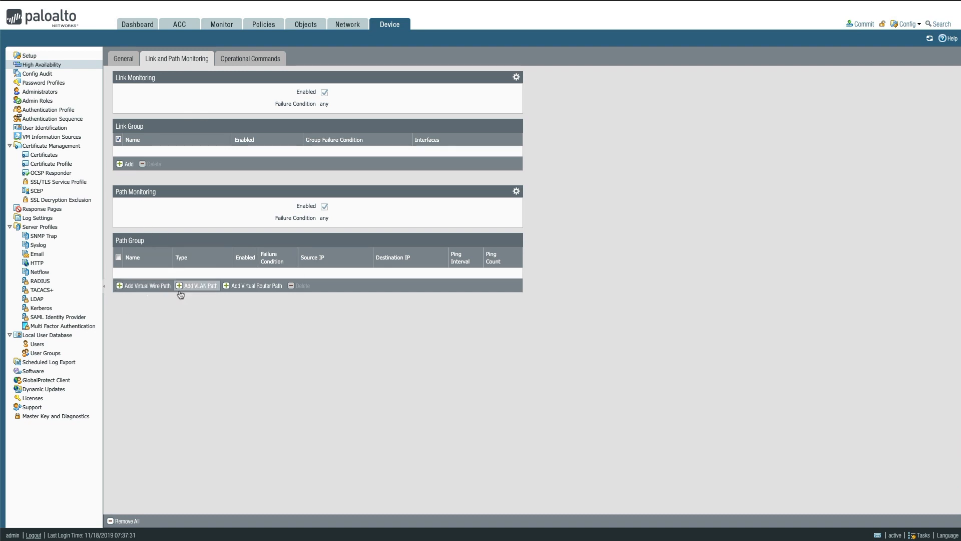
- Add a virtual router path group for VR1 with destination IP 192.168.21.254 on PA-VM-50-Active, and commit all changes
{"action": "left_click", "coordinate": [243, 289]}
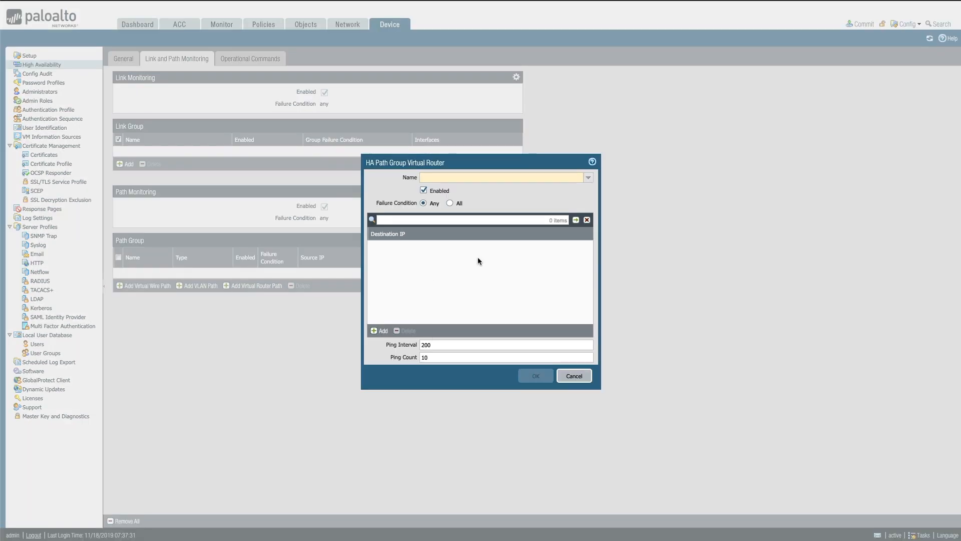
{"action": "left_click", "coordinate": [590, 178]}
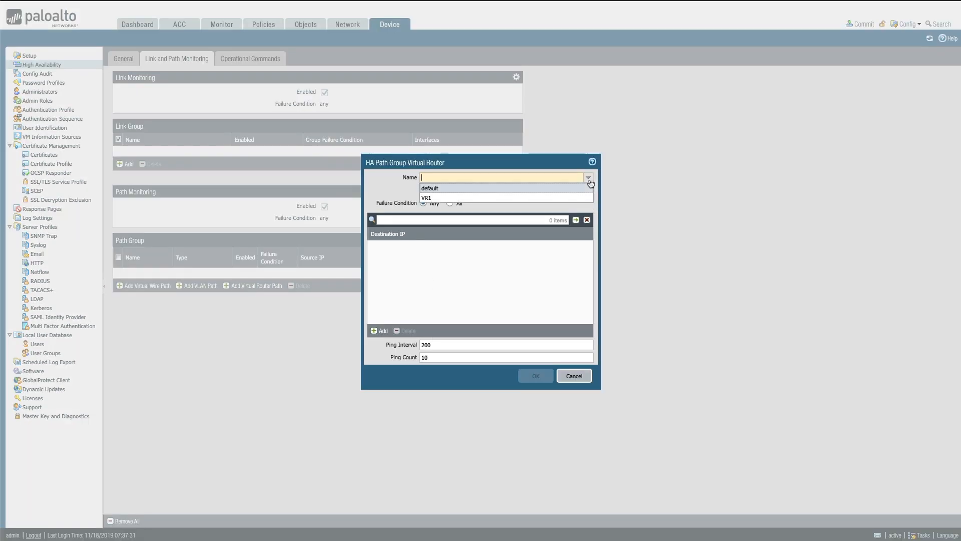
{"action": "left_click", "coordinate": [438, 199]}
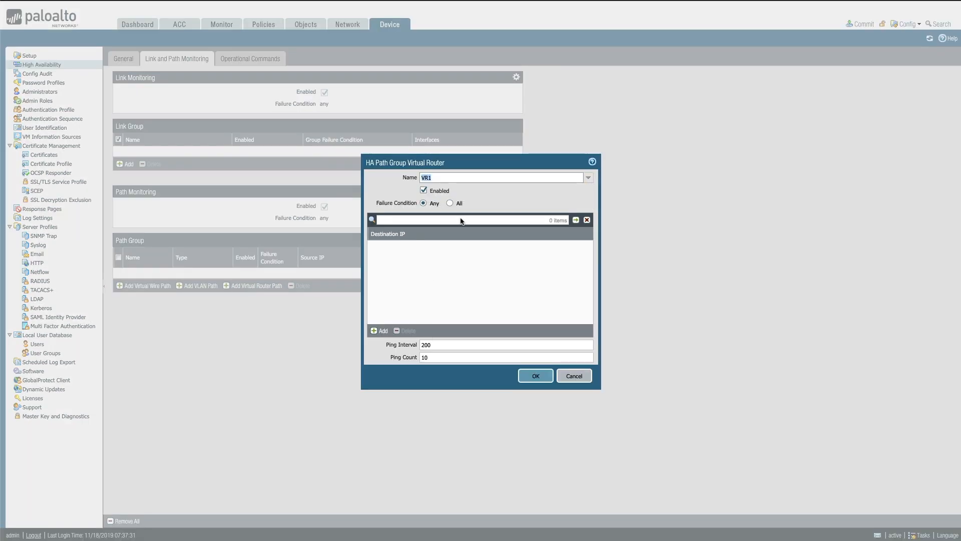
{"action": "left_click", "coordinate": [379, 330]}
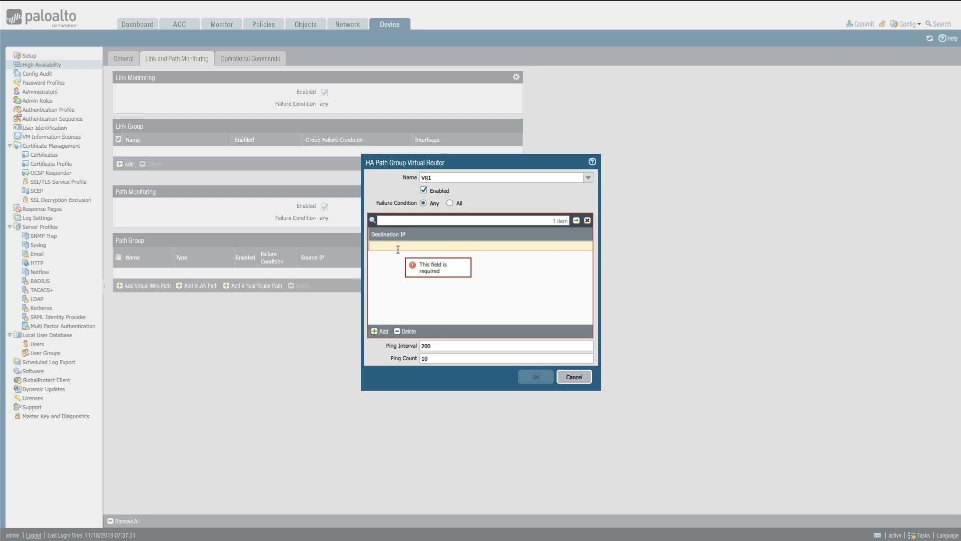
{"action": "type", "text": "192.168.21"}
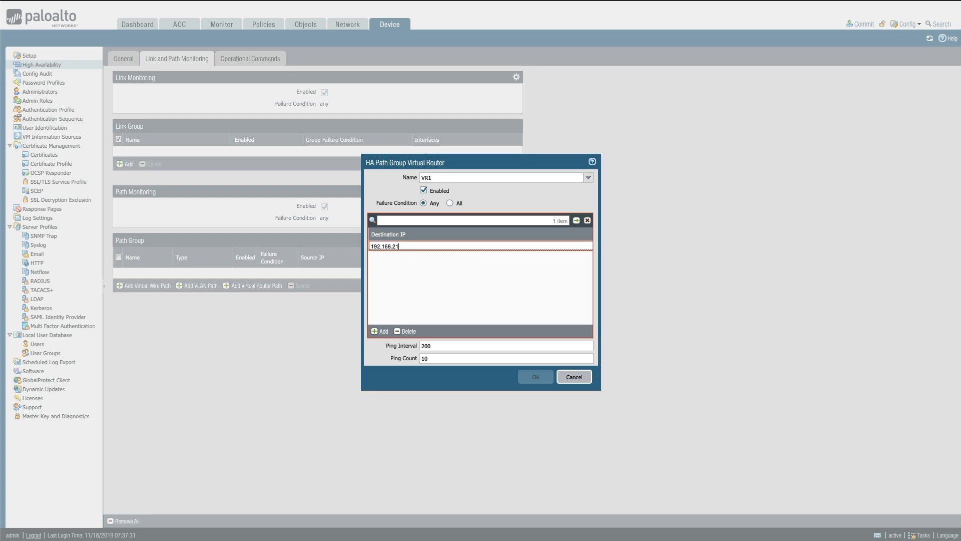
{"action": "type", "text": ".254"}
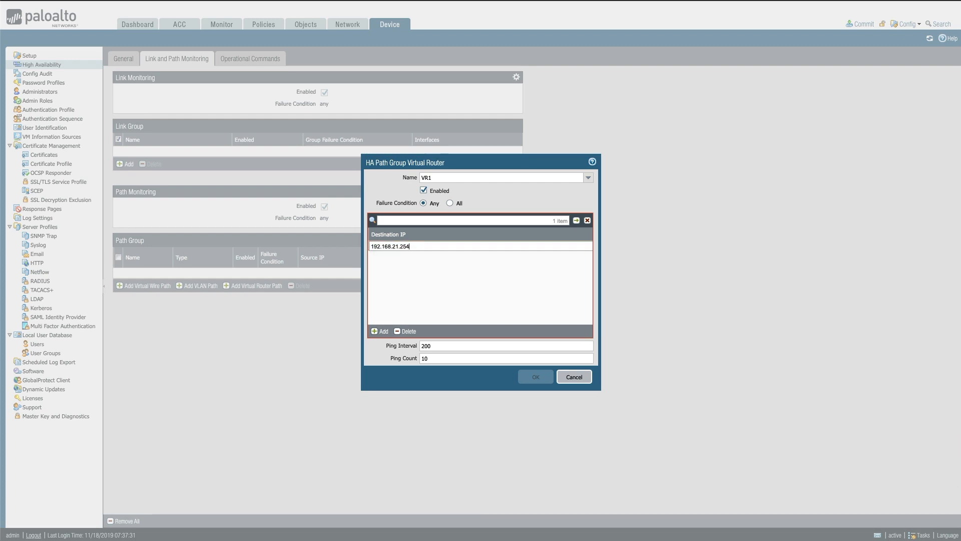
{"action": "left_click", "coordinate": [433, 275]}
{"action": "left_click", "coordinate": [536, 377]}
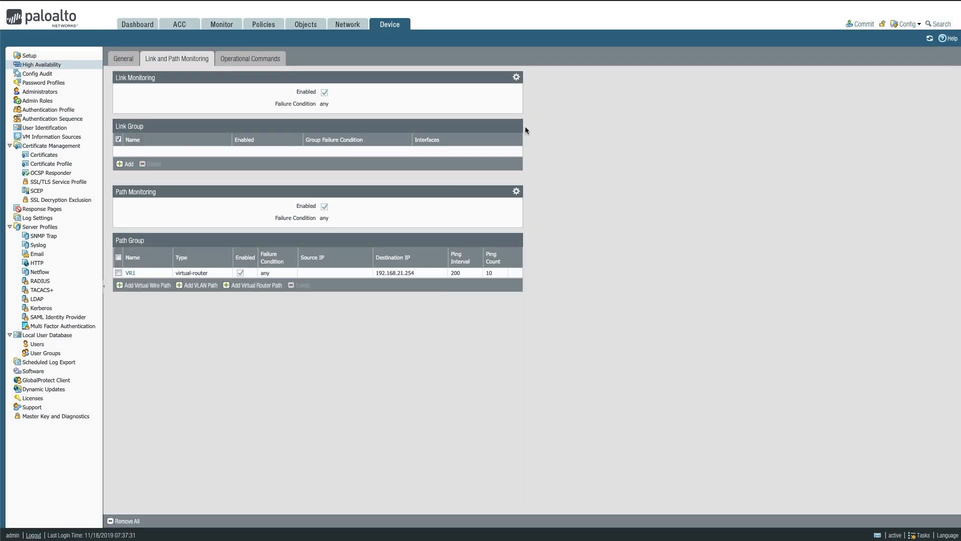
{"action": "left_click", "coordinate": [860, 24]}
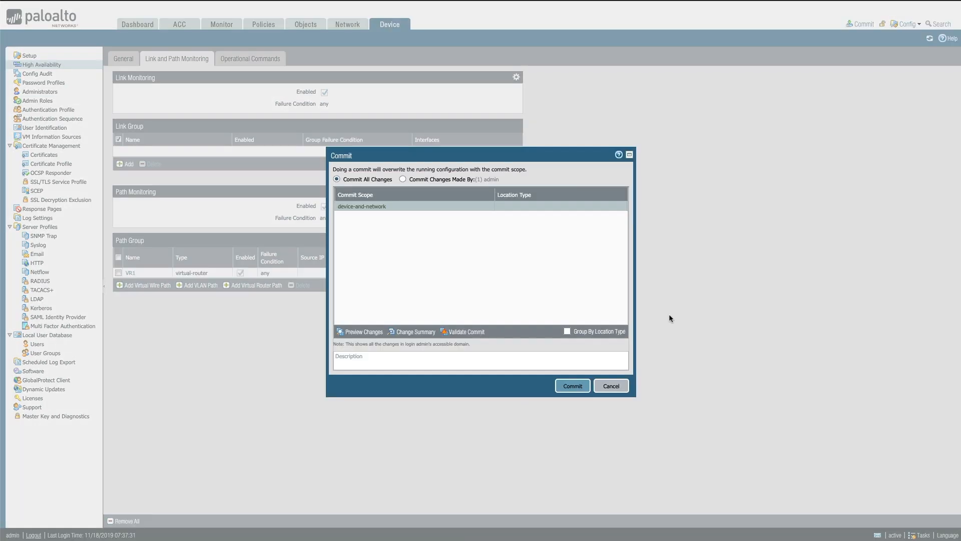
{"action": "left_click", "coordinate": [571, 386]}
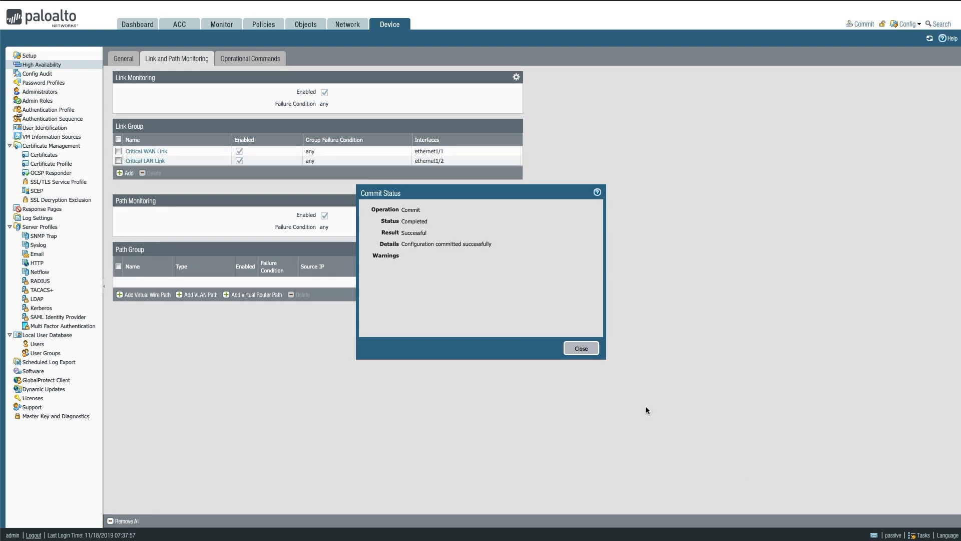
- Close the commit status on PA-VM-50-Passive and delete its Critical WAN Link and Critical LAN Link groups
{"action": "left_click", "coordinate": [581, 349]}
{"action": "left_click", "coordinate": [119, 140]}
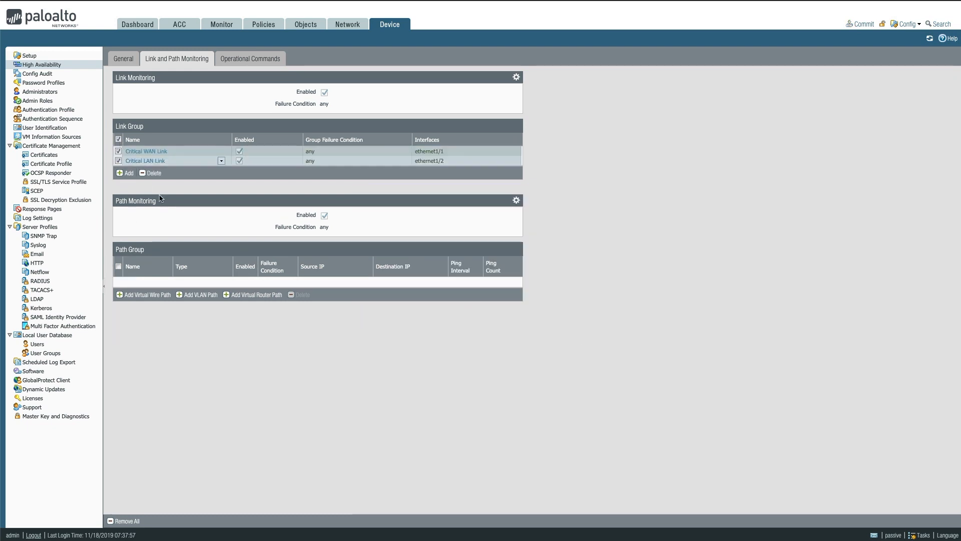
{"action": "left_click", "coordinate": [152, 173]}
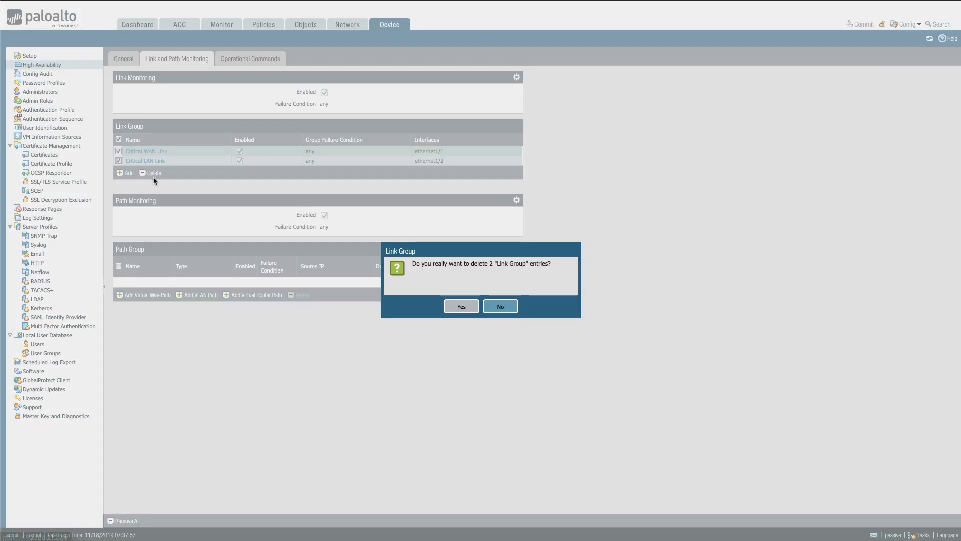
{"action": "left_click", "coordinate": [459, 306]}
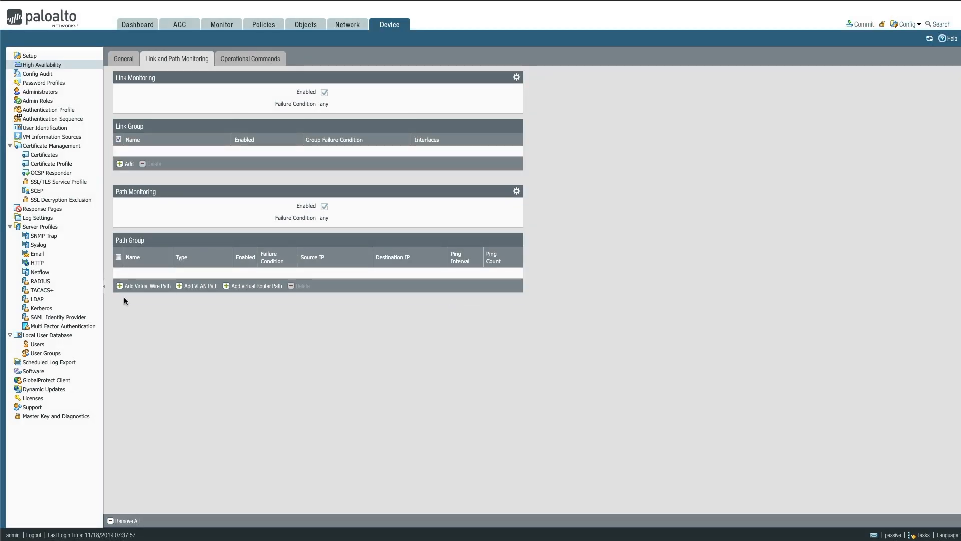
- Add a virtual router path group for VR1 with destination IP 192.168.21.254 on PA-VM-50-Passive, and commit all changes
{"action": "left_click", "coordinate": [238, 289]}
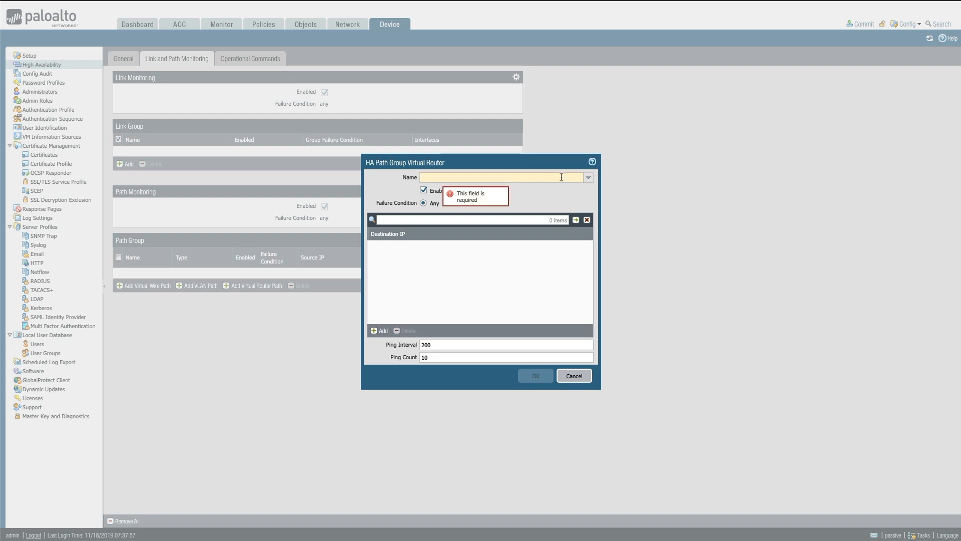
{"action": "left_click", "coordinate": [588, 178]}
{"action": "left_click", "coordinate": [441, 198]}
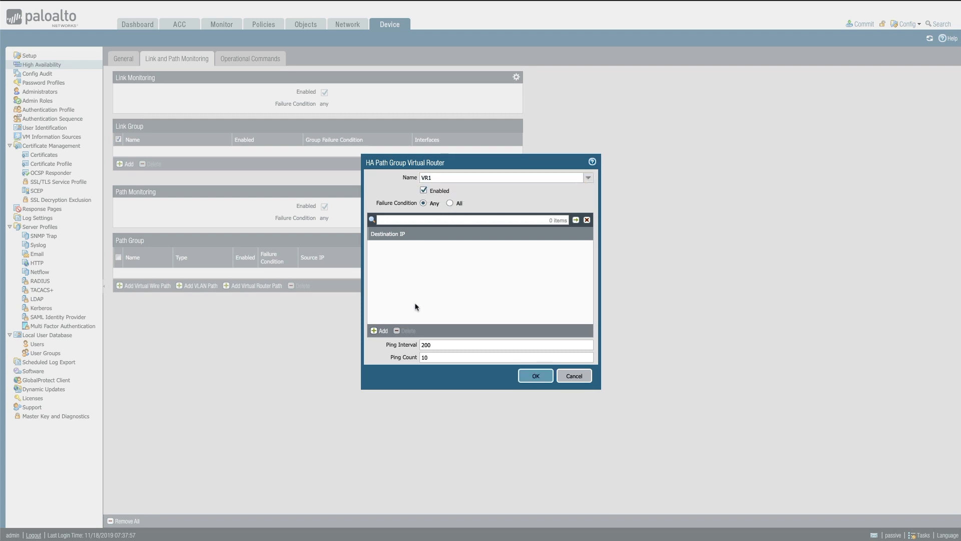
{"action": "left_click", "coordinate": [380, 331]}
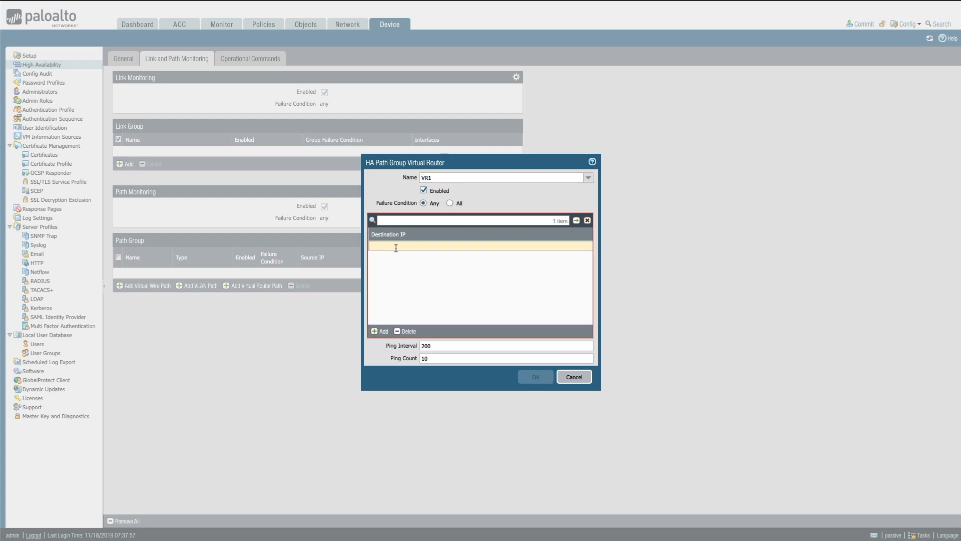
{"action": "type", "text": "192.16"}
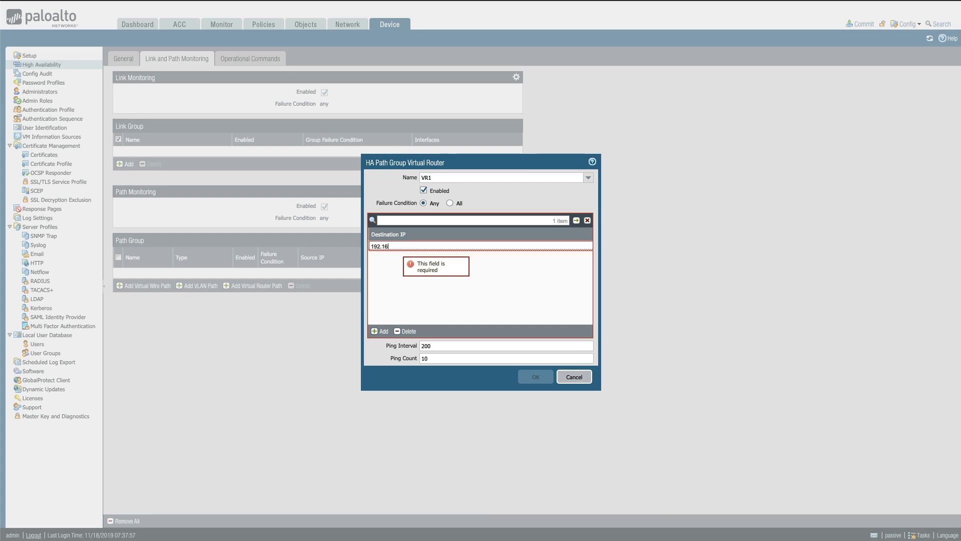
{"action": "type", "text": "8.21.254"}
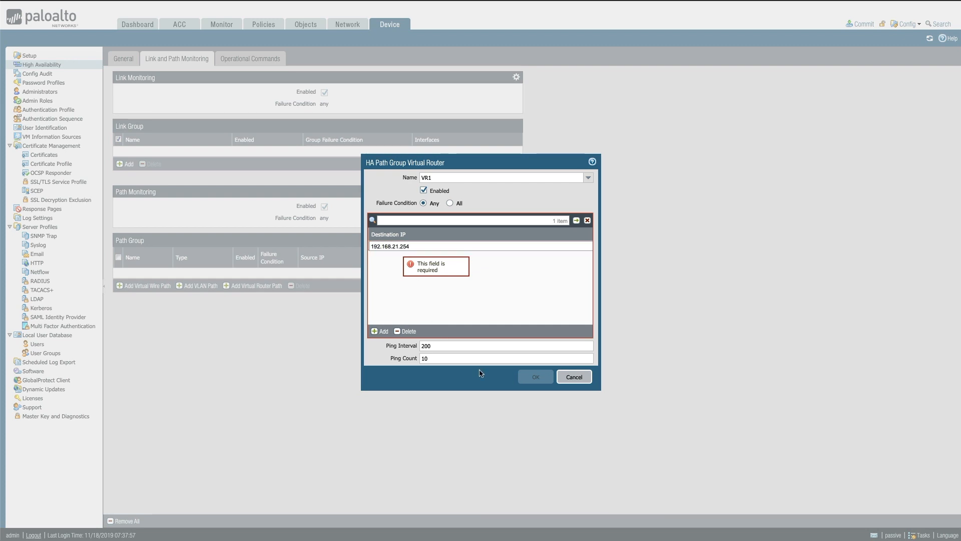
{"action": "left_click", "coordinate": [460, 307]}
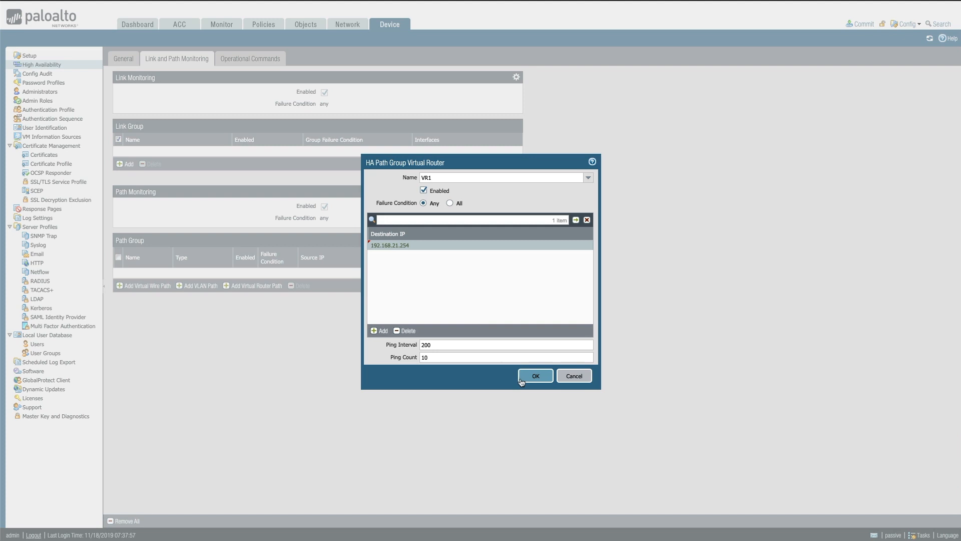
{"action": "left_click", "coordinate": [535, 376]}
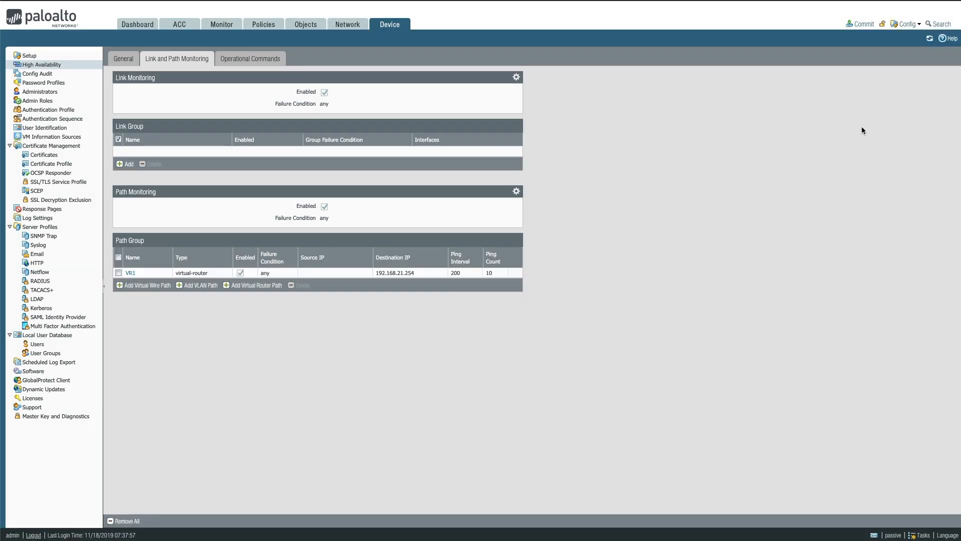
{"action": "left_click", "coordinate": [861, 24]}
{"action": "left_click", "coordinate": [573, 385]}
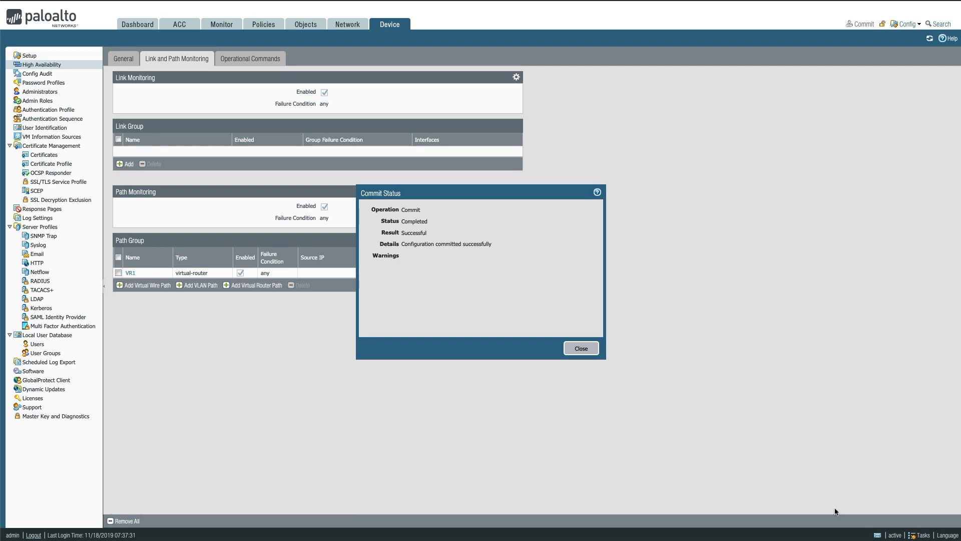
- Close the commit status on PA-VM-50-Active, check its local HA state and device name on the dashboard, and return to the device settings
{"action": "left_click", "coordinate": [581, 348]}
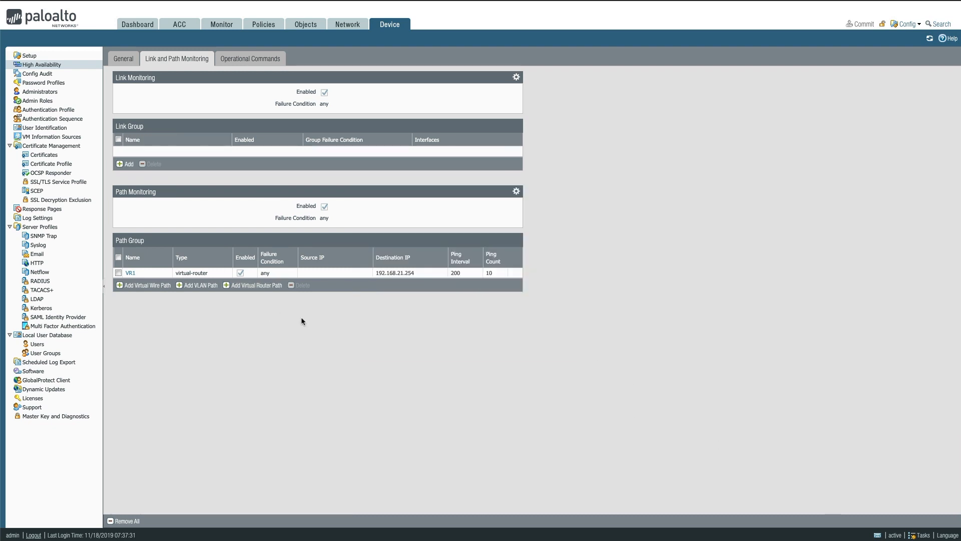
{"action": "left_click", "coordinate": [135, 25]}
{"action": "double_click", "coordinate": [133, 86]}
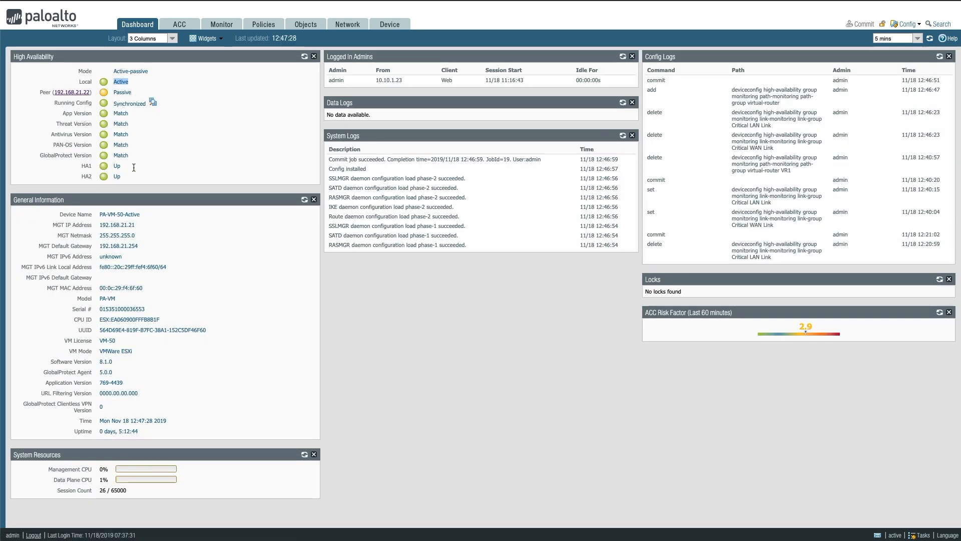
{"action": "left_click_drag", "start_coordinate": [142, 216], "coordinate": [100, 215]}
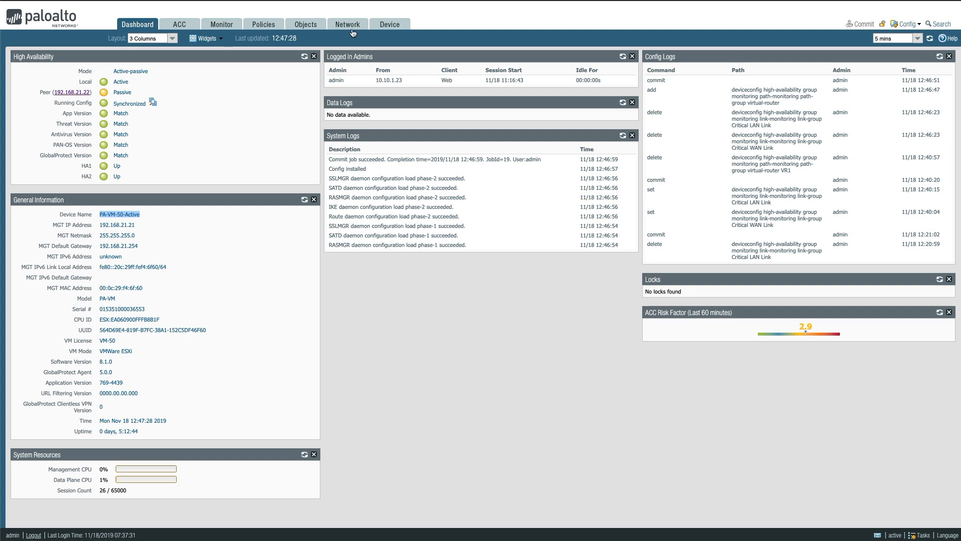
{"action": "left_click", "coordinate": [389, 24]}
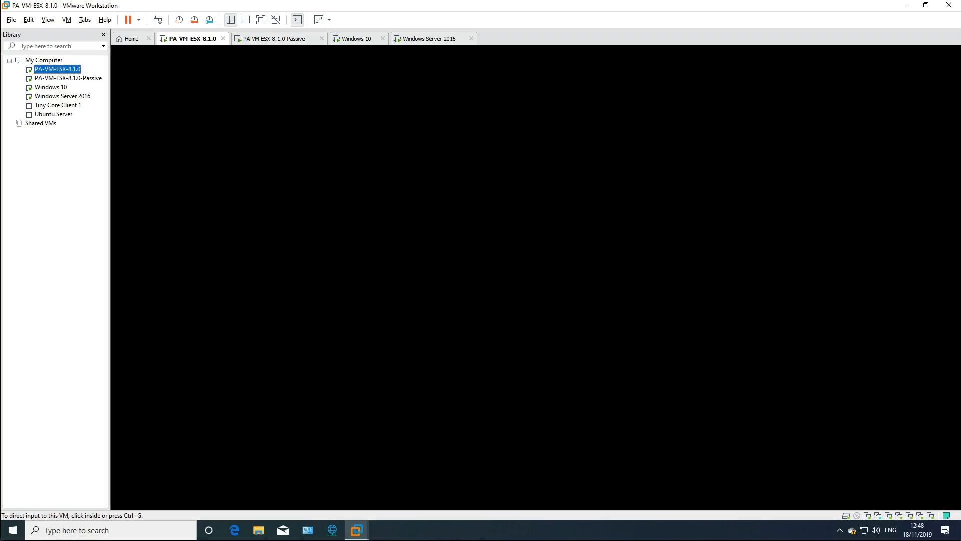
- Switch to VMware Workstation and disconnect Network Adapter 2 of the PA-VM-ESX-8.1.0 virtual machine
{"action": "right_click", "coordinate": [59, 70]}
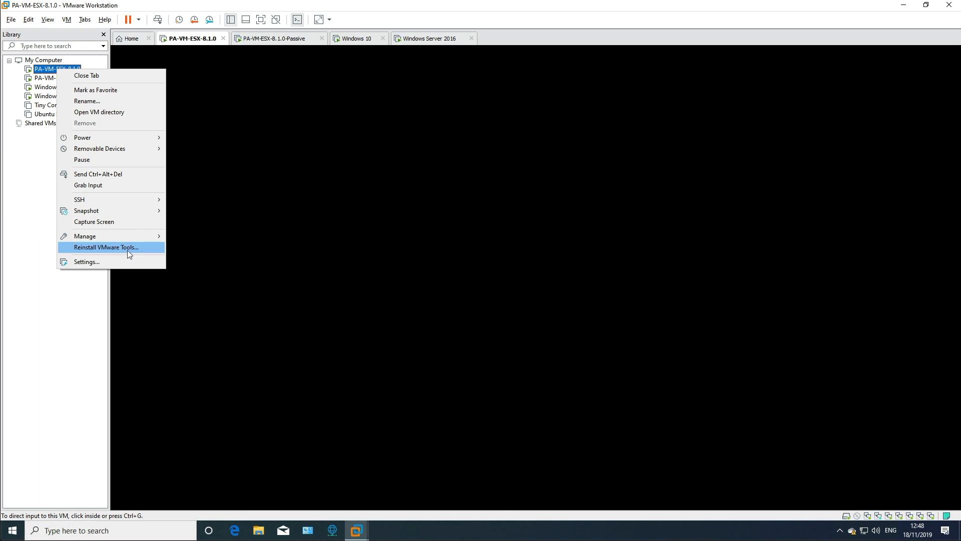
{"action": "left_click", "coordinate": [116, 262]}
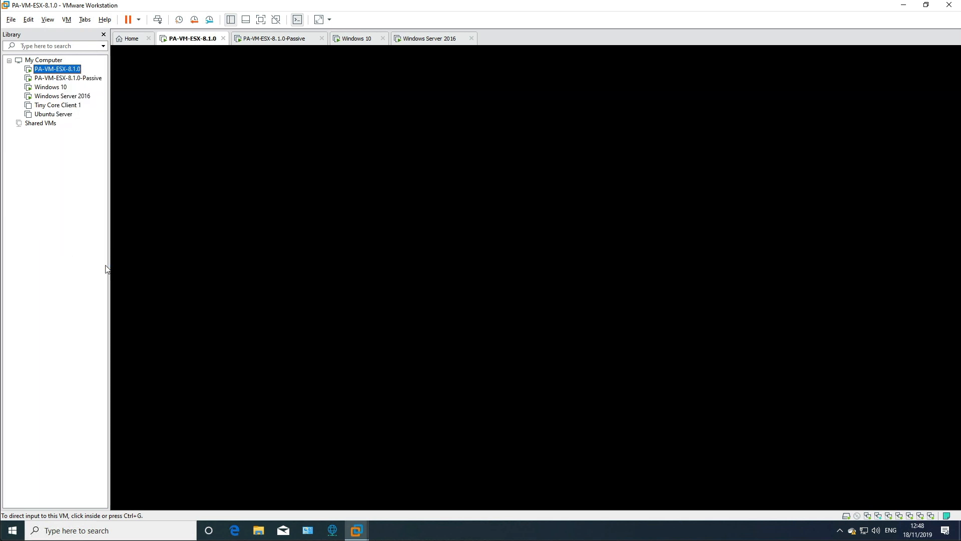
{"action": "left_click", "coordinate": [350, 182]}
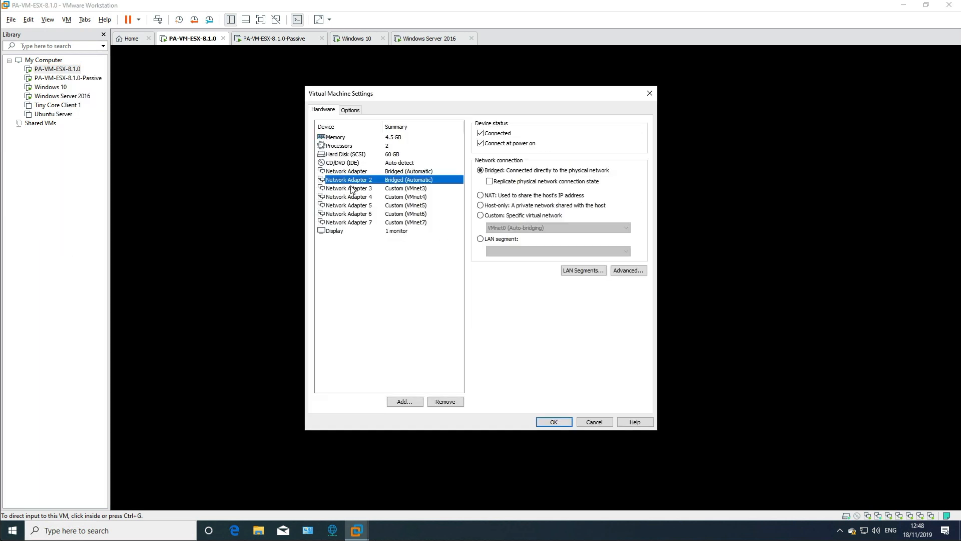
{"action": "left_click", "coordinate": [481, 134]}
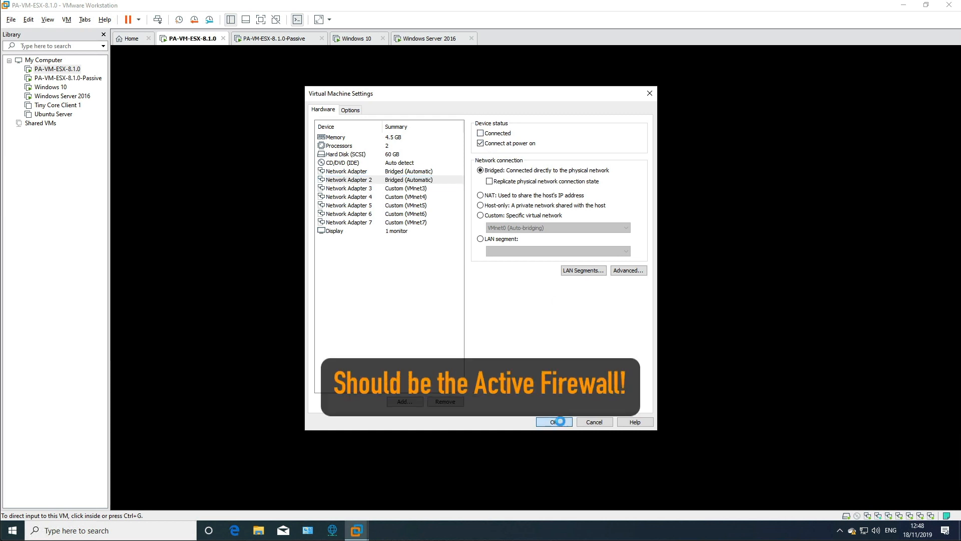
{"action": "left_click", "coordinate": [556, 422]}
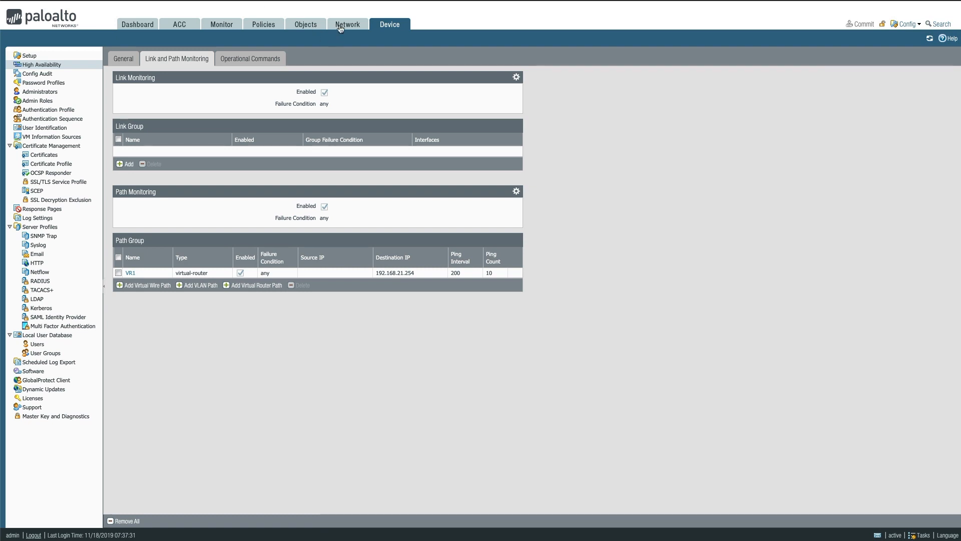
- Check PA-VM-50-Active's Ethernet interface link states, and examine its dashboard for the HA state and VR1 path group log entries
{"action": "left_click", "coordinate": [345, 27]}
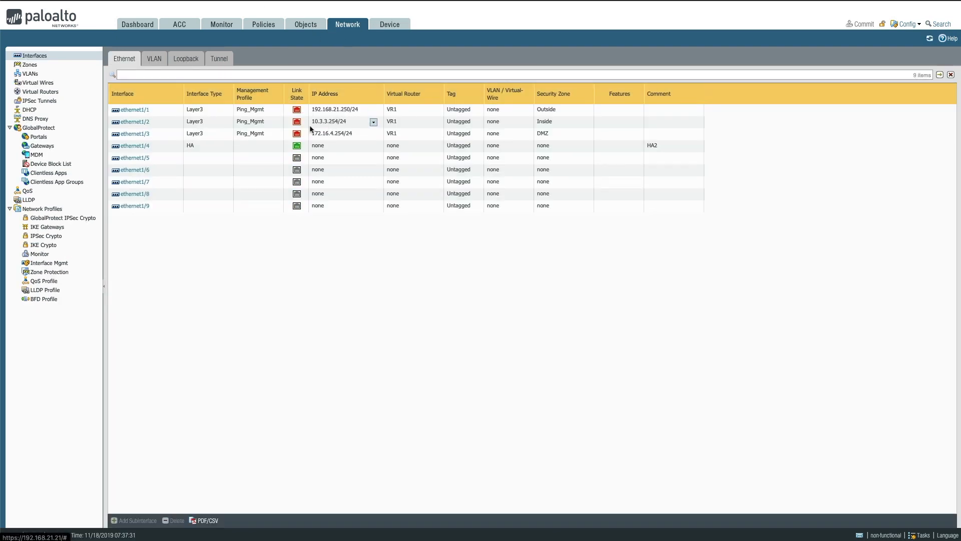
{"action": "left_click", "coordinate": [141, 28]}
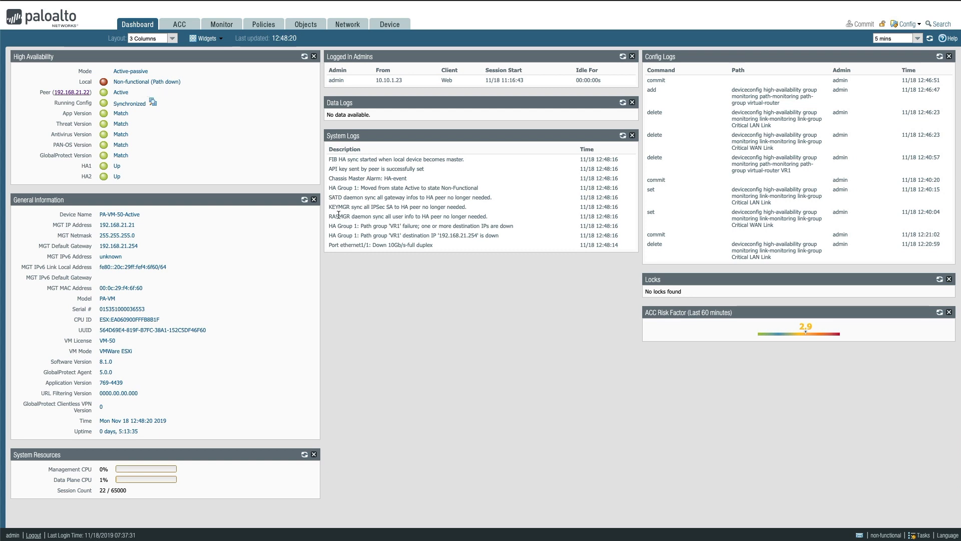
{"action": "left_click_drag", "start_coordinate": [371, 226], "coordinate": [399, 228]}
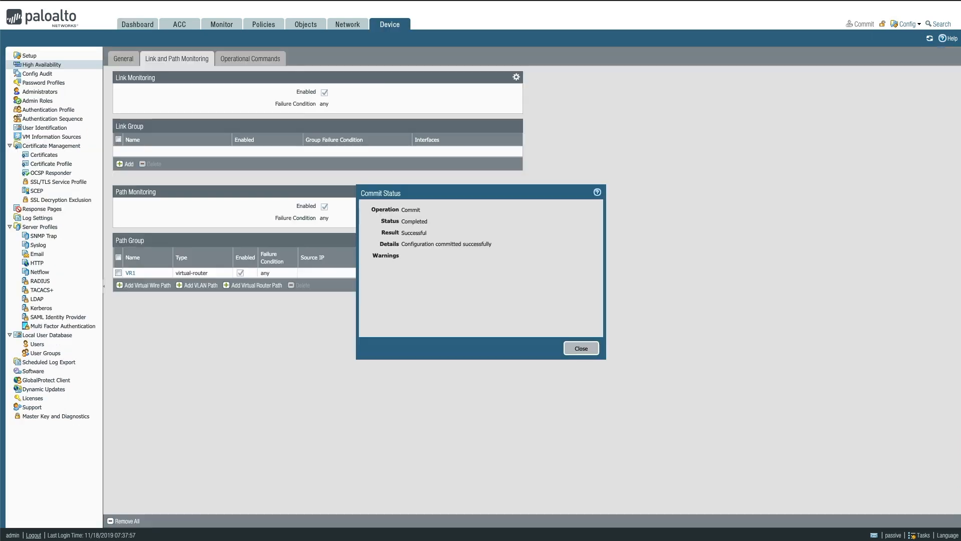
- Close the commit status on PA-VM-50-Passive and check the local and peer HA states on its refreshed dashboard
{"action": "left_click", "coordinate": [568, 347]}
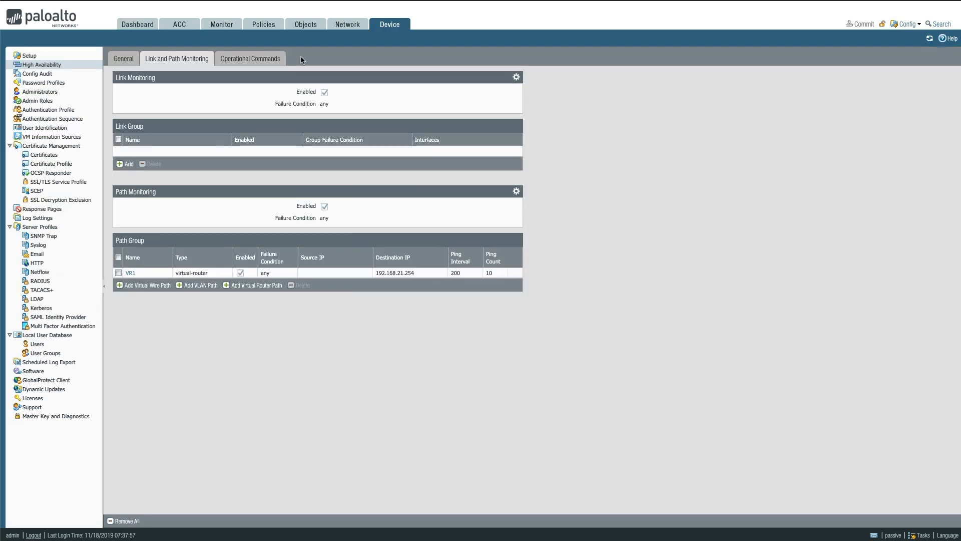
{"action": "left_click", "coordinate": [150, 28]}
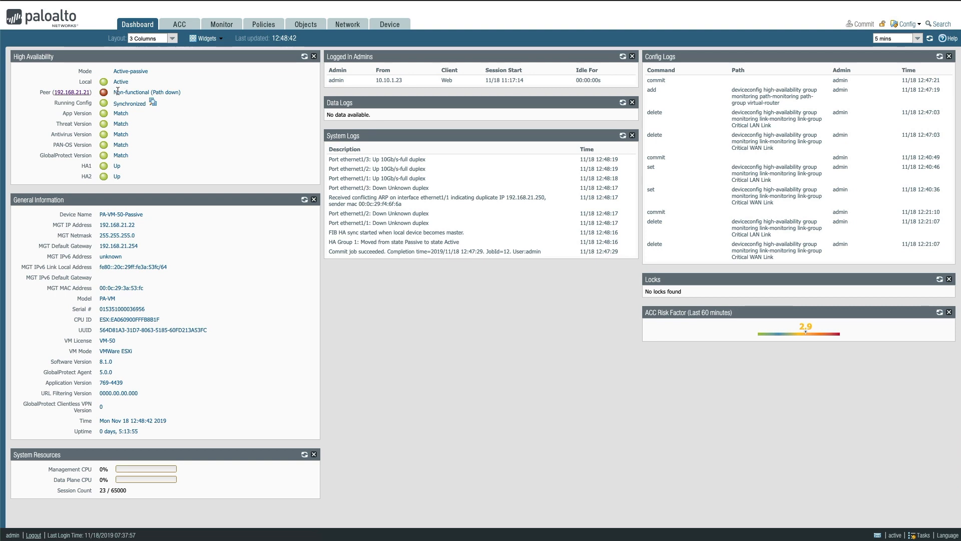
{"action": "left_click", "coordinate": [929, 38]}
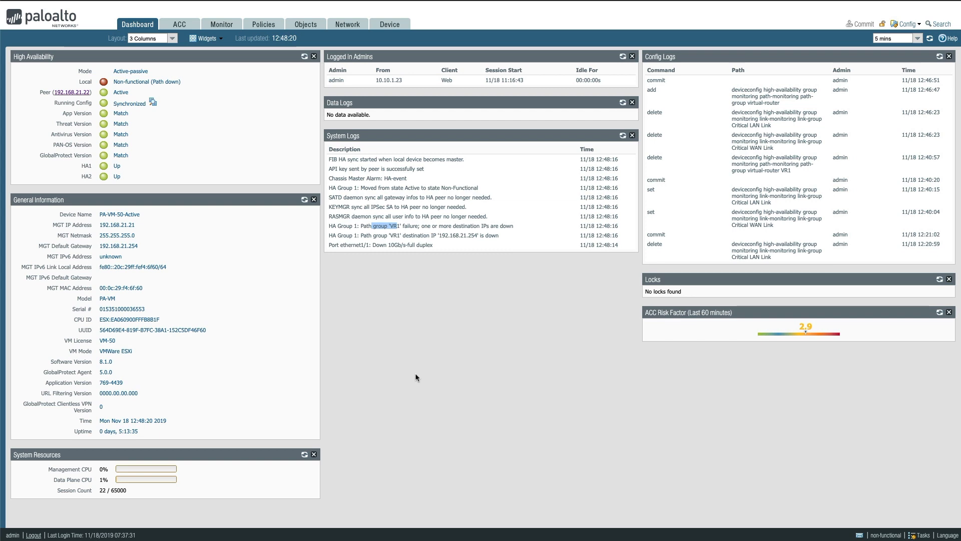
- Switch to VMware Workstation and reconnect Network Adapter 2 of the PA-VM-ESX-8.1.0 virtual machine
{"action": "key", "text": "alt+Tab"}
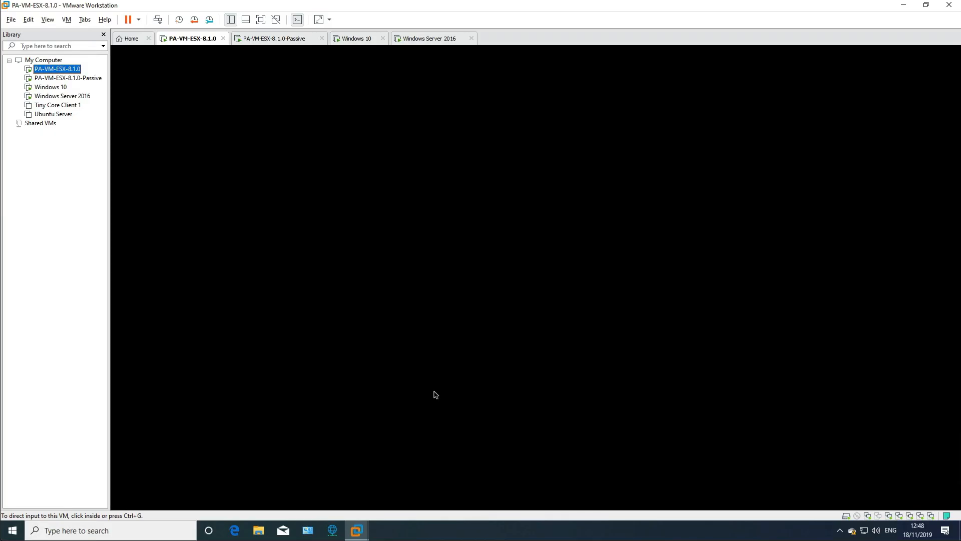
{"action": "right_click", "coordinate": [60, 70]}
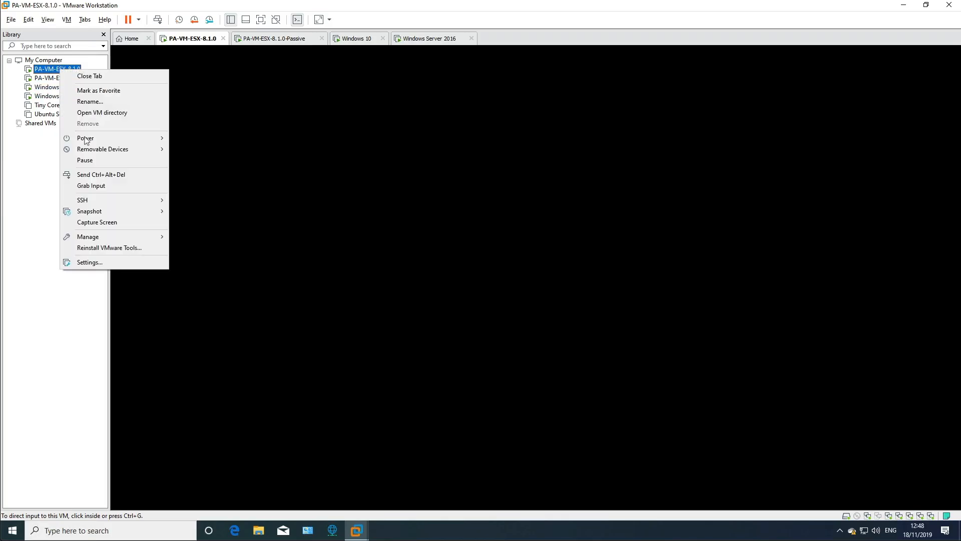
{"action": "left_click", "coordinate": [105, 265]}
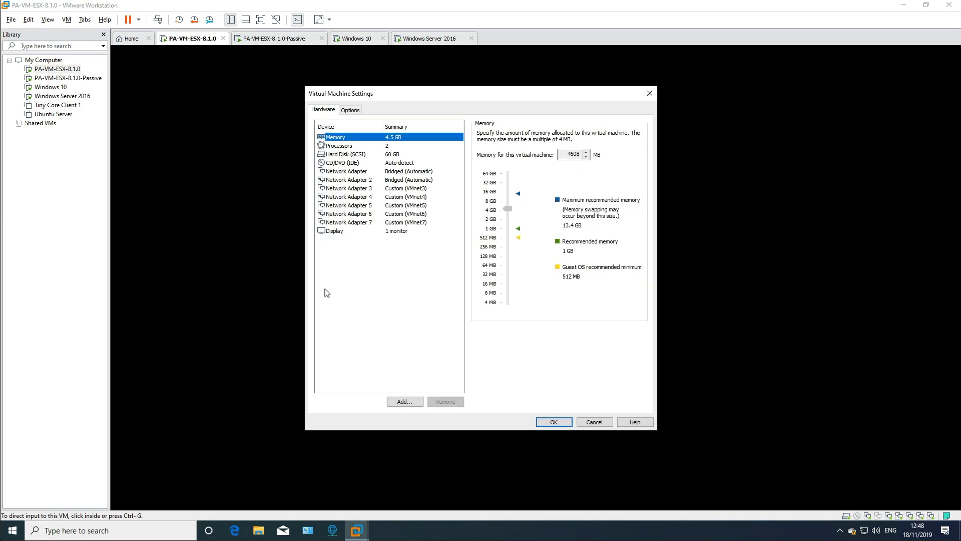
{"action": "left_click", "coordinate": [336, 180]}
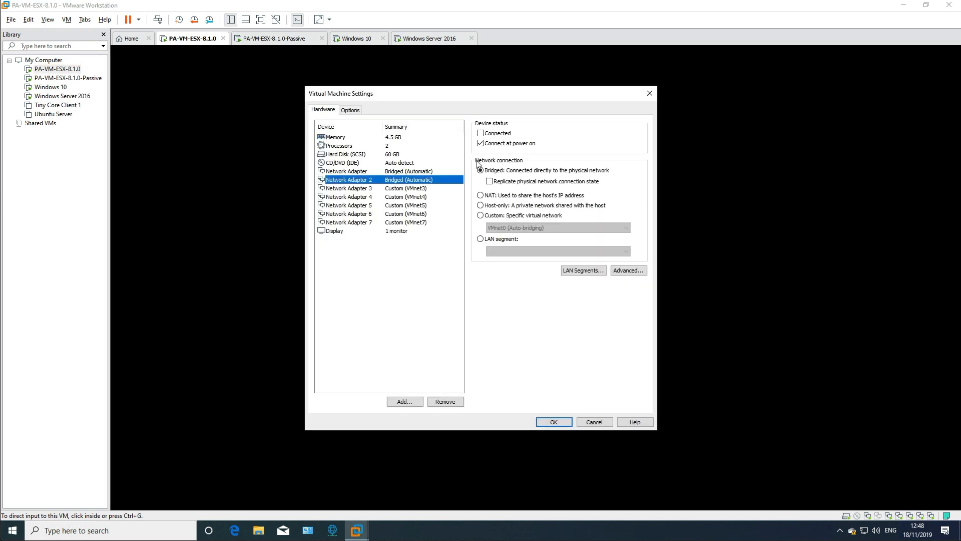
{"action": "left_click", "coordinate": [556, 422]}
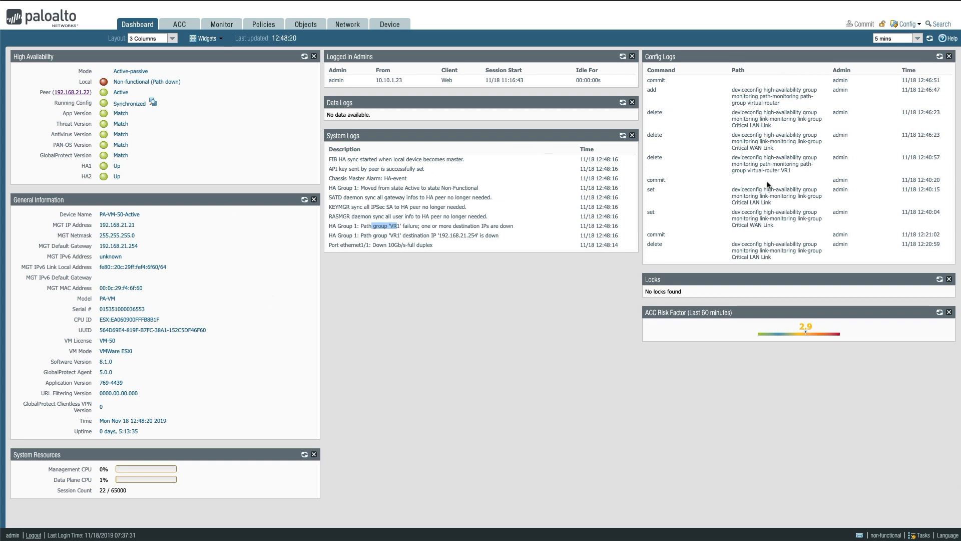
- Refresh PA-VM-50-Active's dashboard repeatedly to follow its local HA state after the link is restored
{"action": "left_click", "coordinate": [930, 38]}
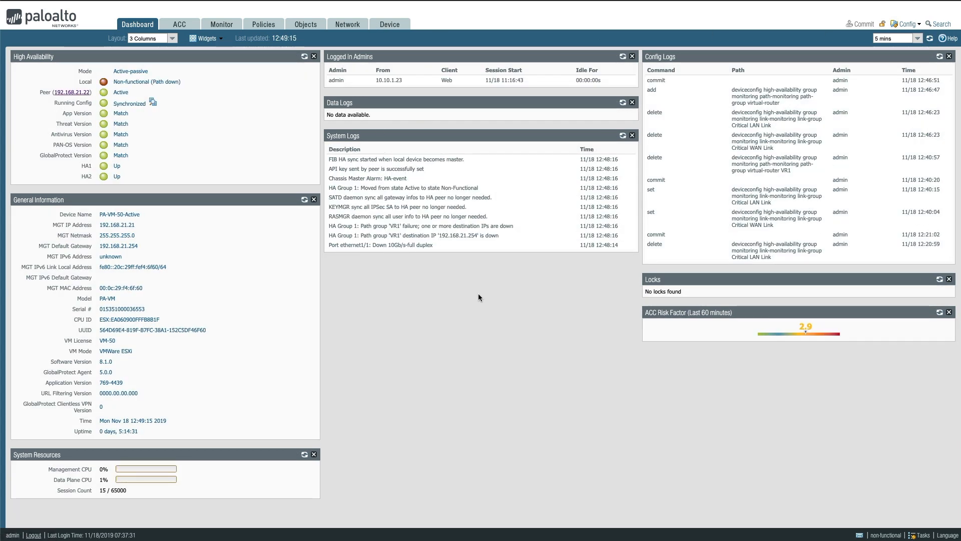
{"action": "left_click", "coordinate": [930, 38]}
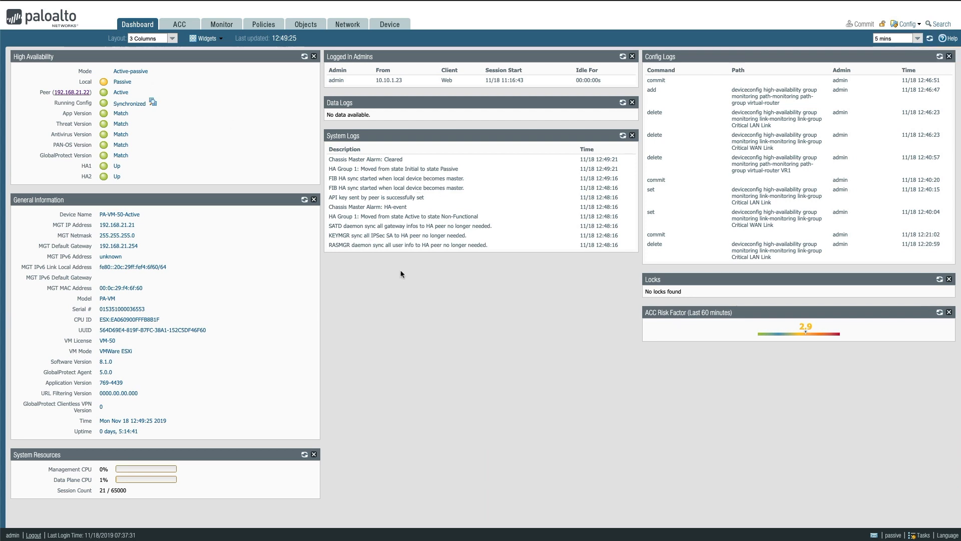
{"action": "left_click", "coordinate": [930, 38]}
{"action": "left_click", "coordinate": [929, 38]}
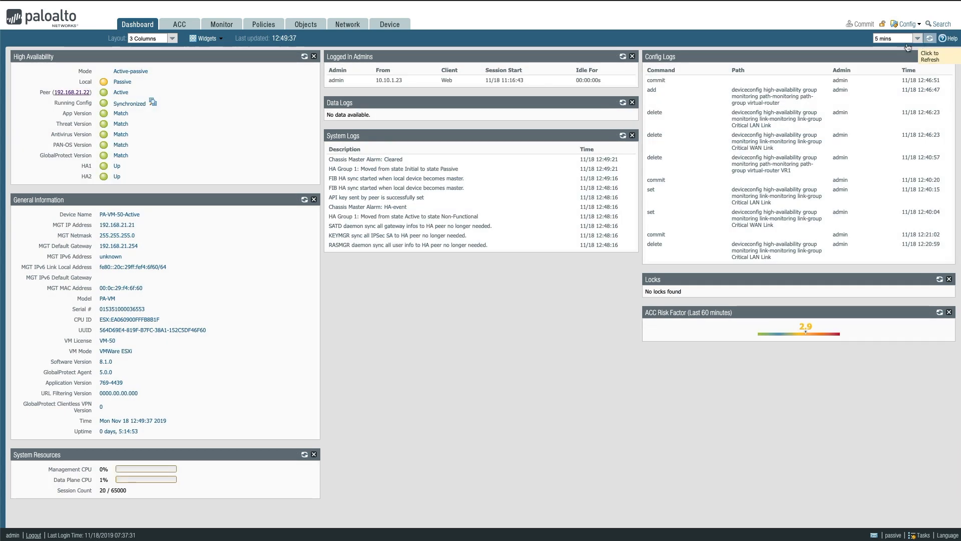
- Recheck PA-VM-50-Active's Ethernet link states and refreshed dashboard HA state, and return to its HA link and path monitoring settings
{"action": "left_click", "coordinate": [346, 25]}
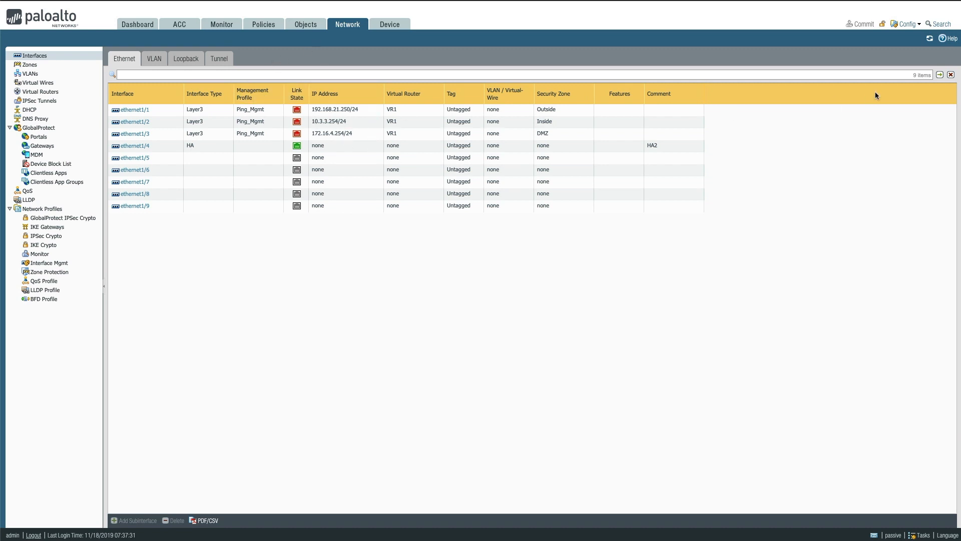
{"action": "left_click", "coordinate": [930, 38]}
{"action": "left_click", "coordinate": [135, 25]}
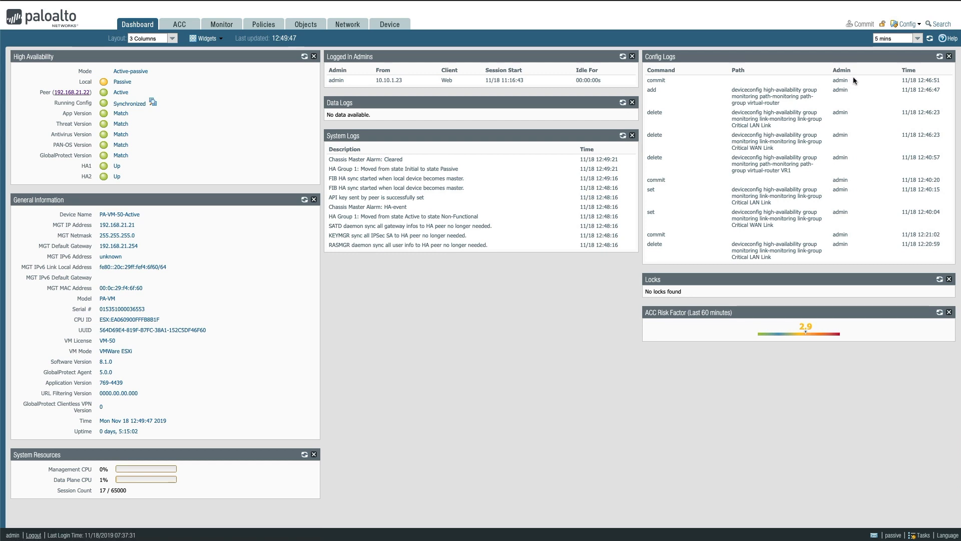
{"action": "left_click", "coordinate": [932, 39]}
{"action": "left_click", "coordinate": [930, 40]}
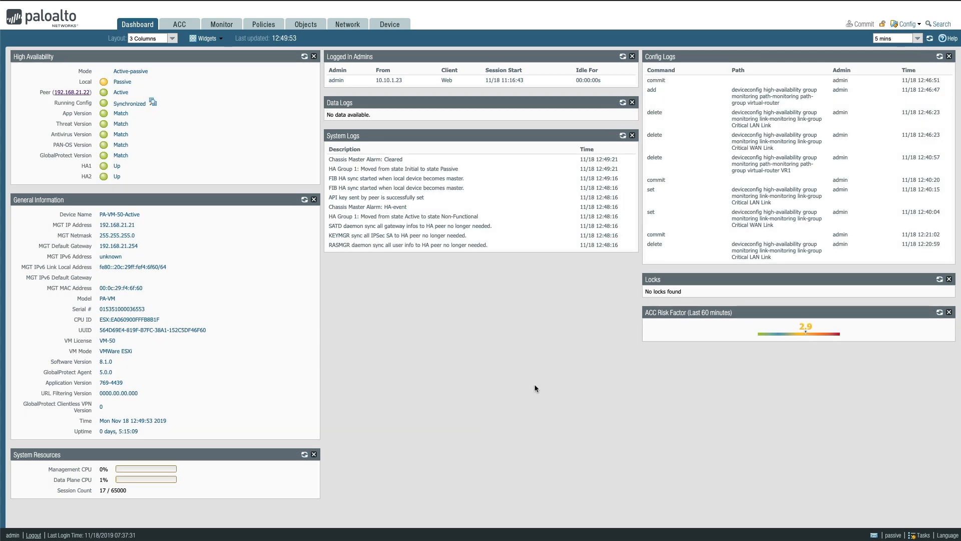
{"action": "left_click", "coordinate": [390, 24]}
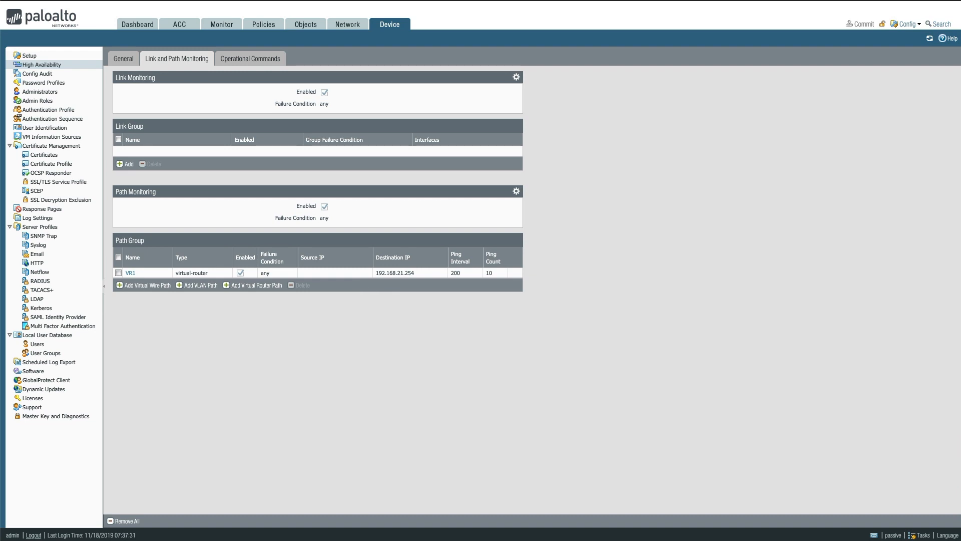
- Check PA-VM-50-Active's HA state on its refreshed dashboard and return to its general High Availability settings
{"action": "left_click", "coordinate": [929, 41]}
{"action": "left_click", "coordinate": [136, 28]}
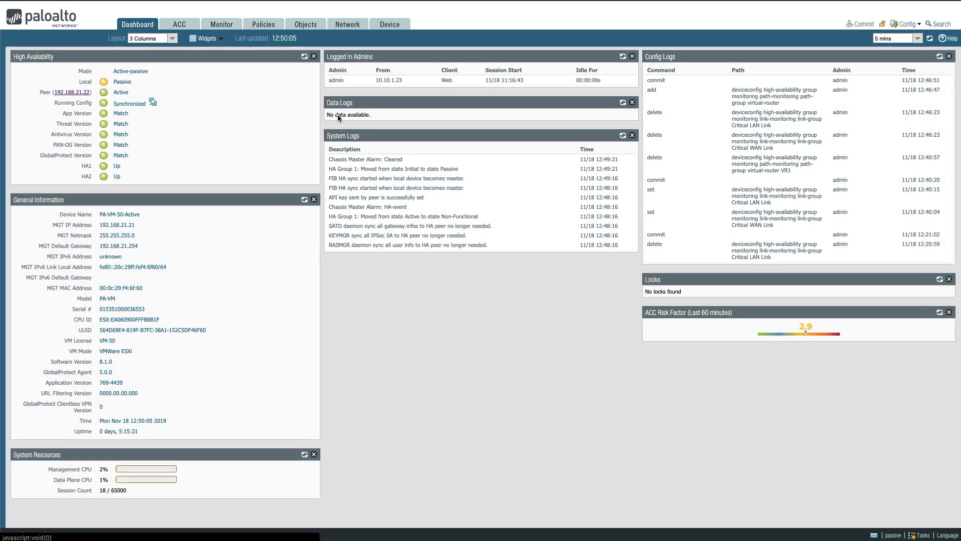
{"action": "left_click", "coordinate": [930, 38]}
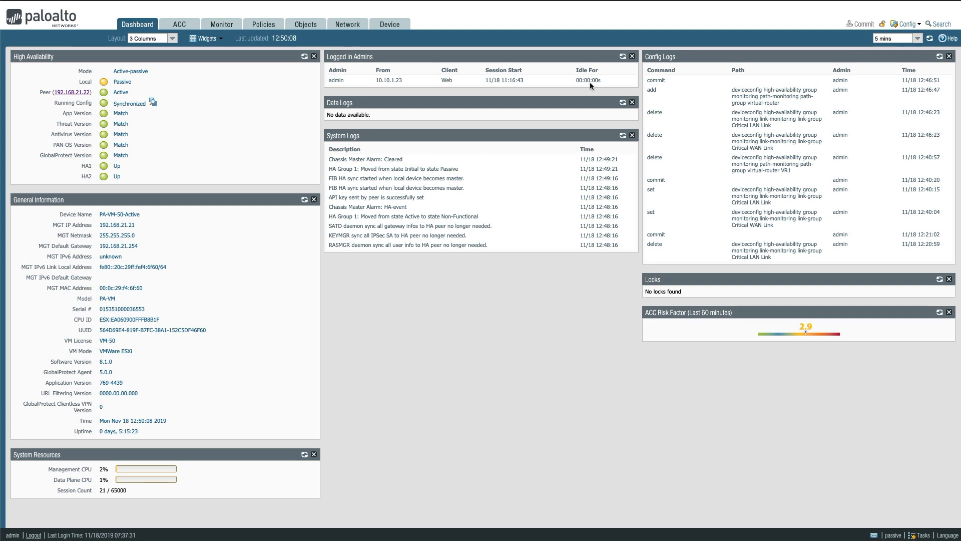
{"action": "left_click", "coordinate": [398, 25]}
{"action": "left_click", "coordinate": [125, 62]}
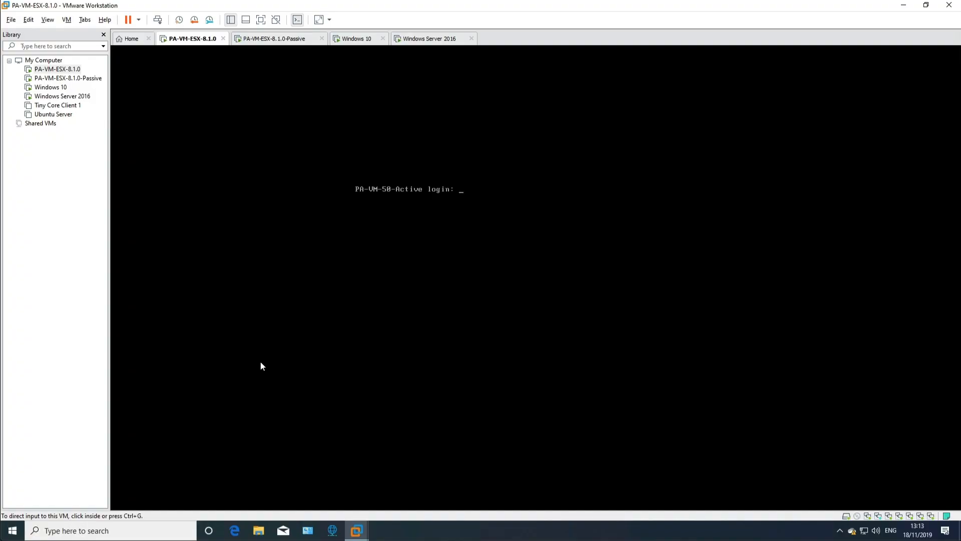
- Open the Virtual Network Editor with administrator rights on the VMware host
{"action": "left_click", "coordinate": [12, 530]}
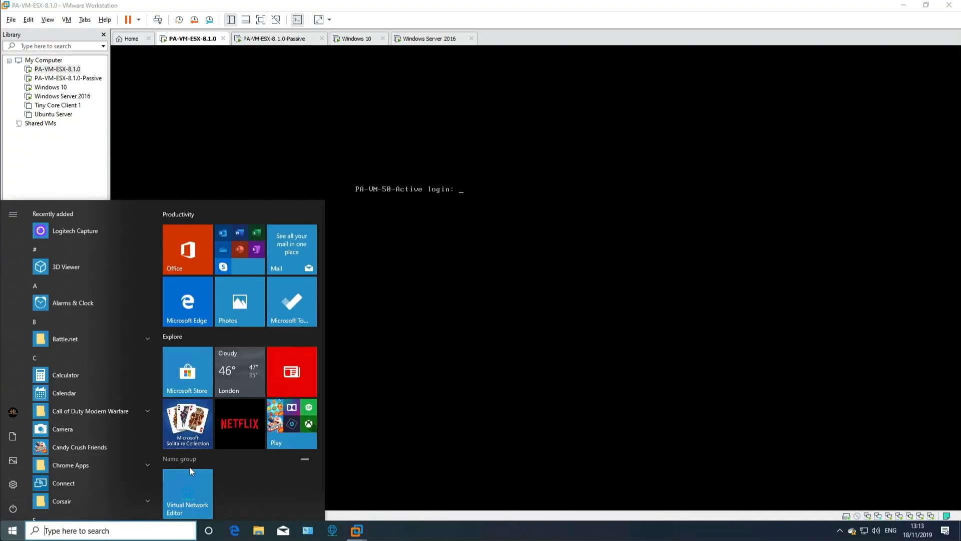
{"action": "right_click", "coordinate": [200, 482]}
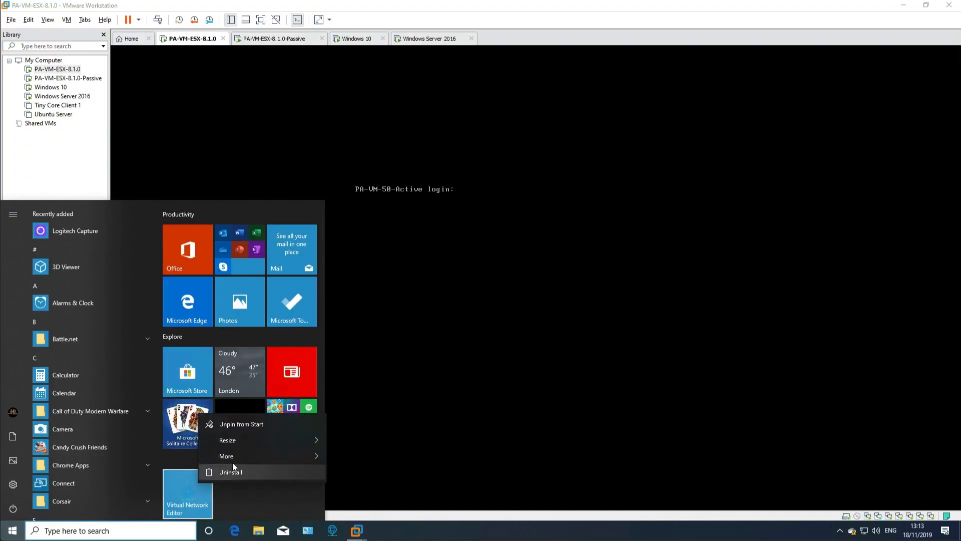
{"action": "mouse_move", "coordinate": [250, 451]}
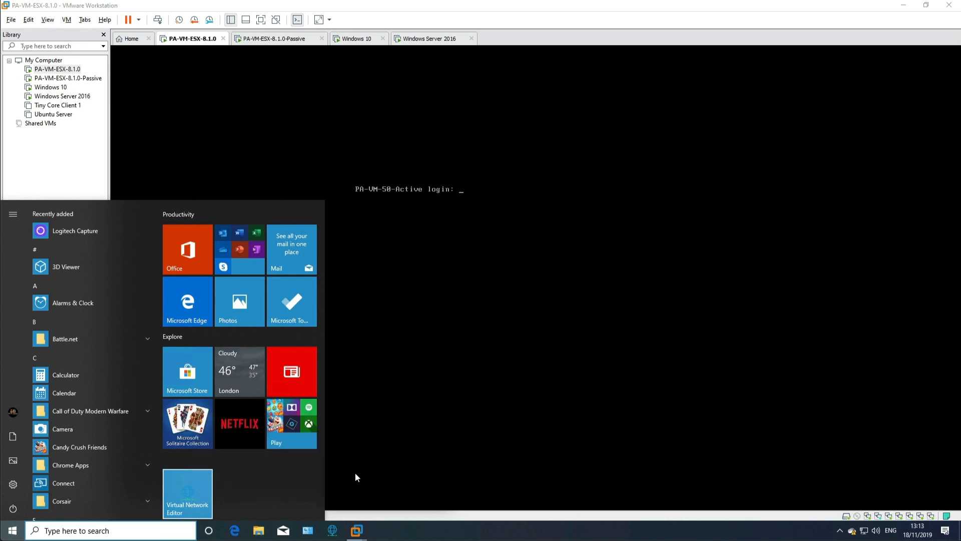
{"action": "left_click", "coordinate": [355, 474]}
{"action": "left_click", "coordinate": [454, 340]}
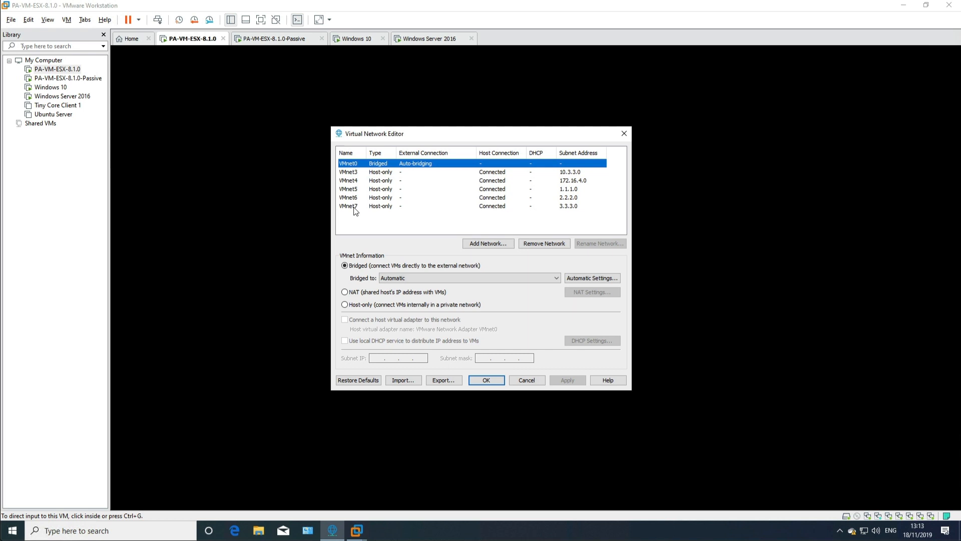
- Examine the host-only networks VMnet6 and VMnet7 and their subnets for the HA backup links, and close the Virtual Network Editor
{"action": "left_click", "coordinate": [353, 206]}
{"action": "left_click", "coordinate": [351, 197]}
{"action": "left_click", "coordinate": [353, 206]}
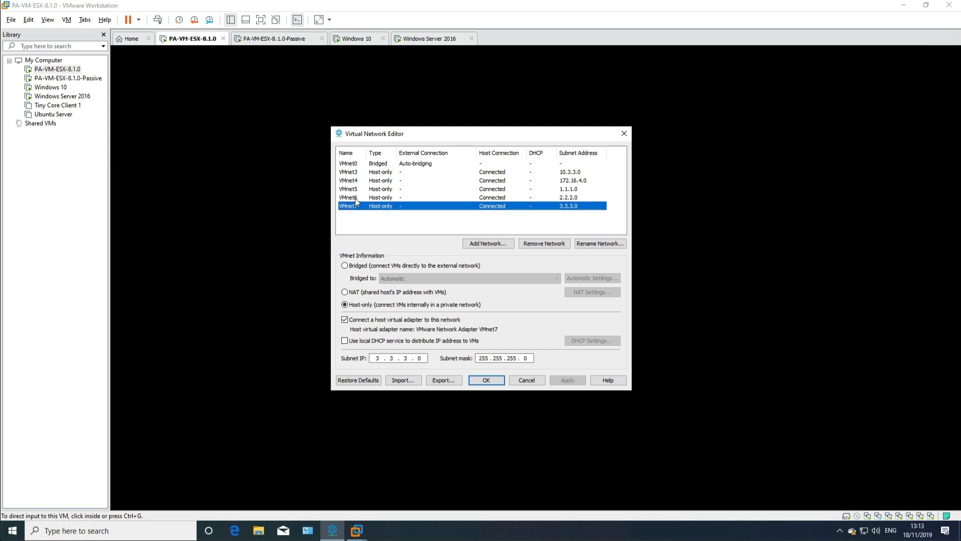
{"action": "left_click", "coordinate": [356, 200]}
{"action": "left_click", "coordinate": [359, 207]}
{"action": "left_click", "coordinate": [363, 200]}
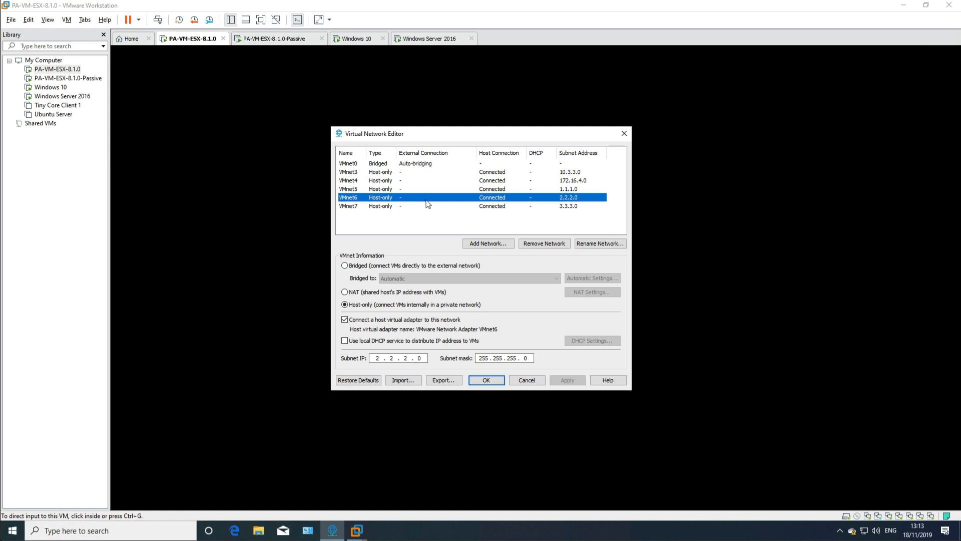
{"action": "left_click", "coordinate": [352, 208]}
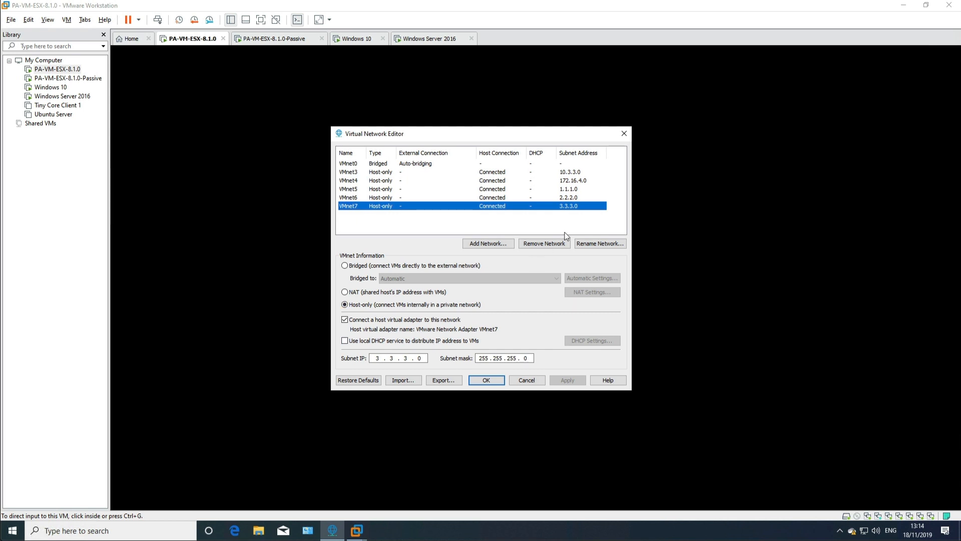
{"action": "left_click", "coordinate": [562, 198]}
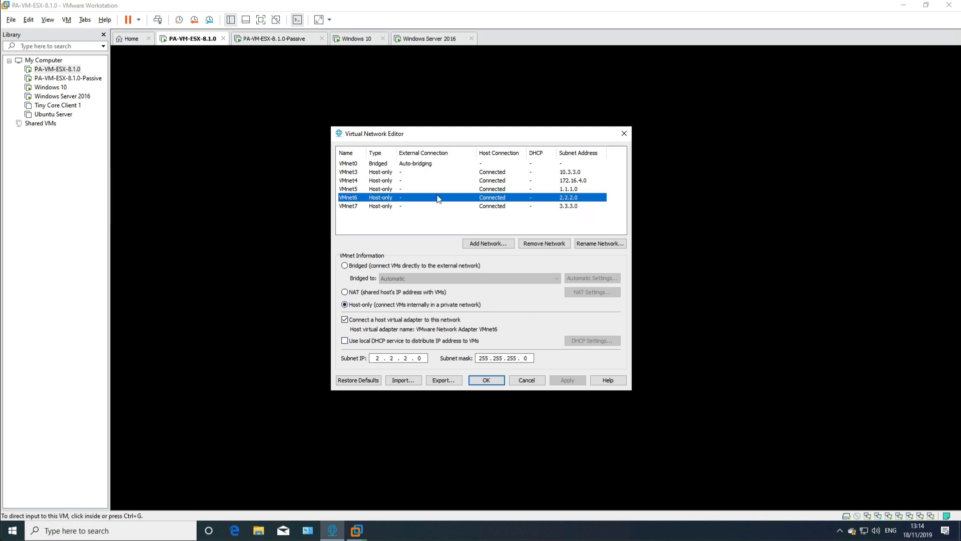
{"action": "left_click", "coordinate": [486, 380]}
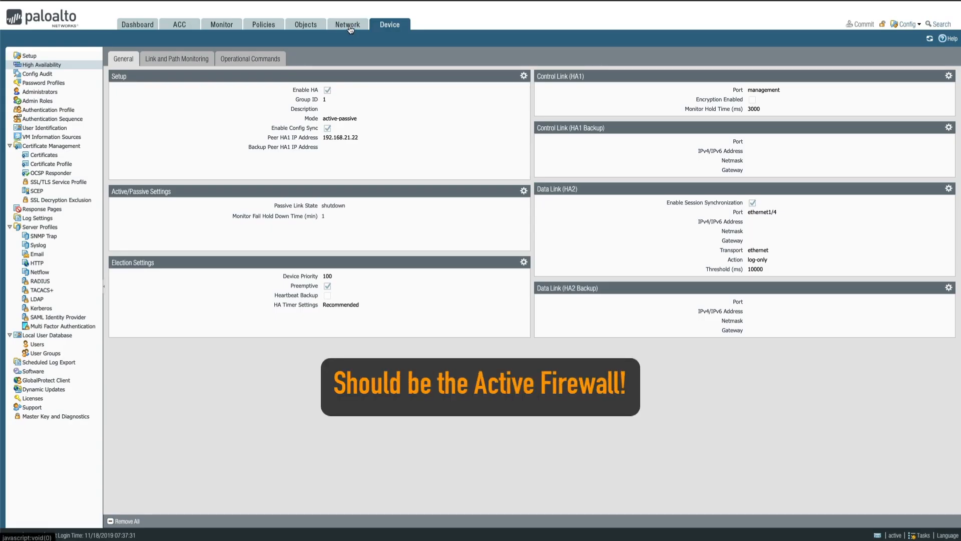
- Switch to PA-VM-50-Active's Ethernet interfaces and set the interface type of ethernet1/5 to HA
{"action": "left_click", "coordinate": [350, 28]}
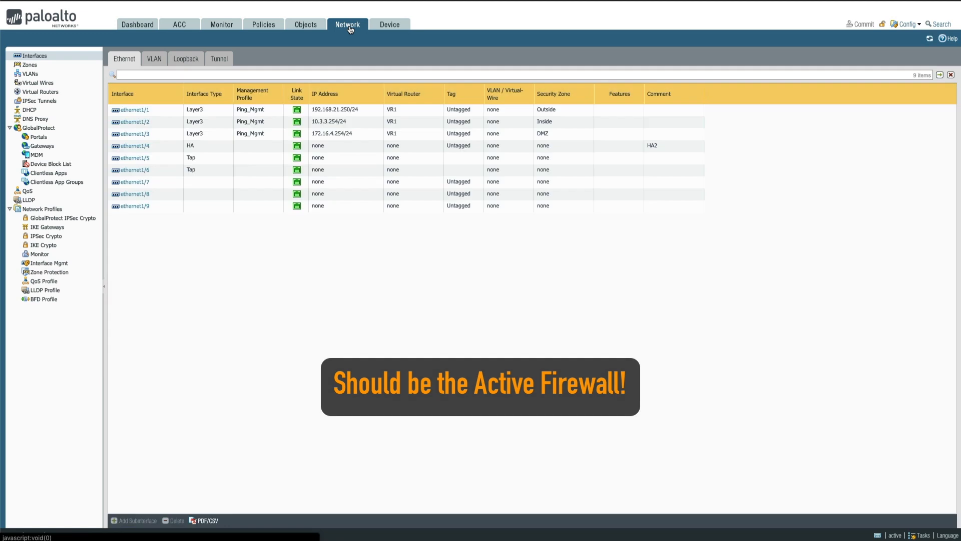
{"action": "left_click", "coordinate": [133, 159]}
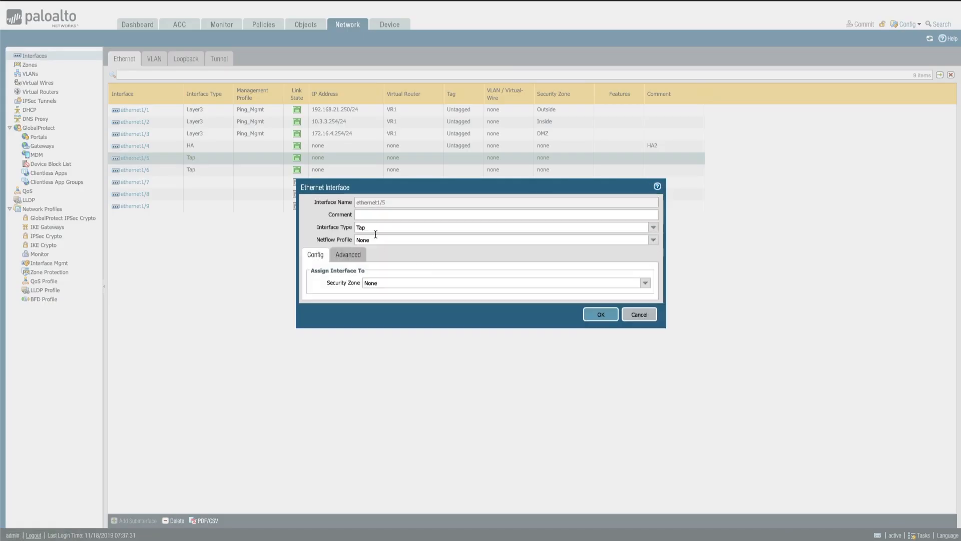
{"action": "left_click", "coordinate": [653, 227]}
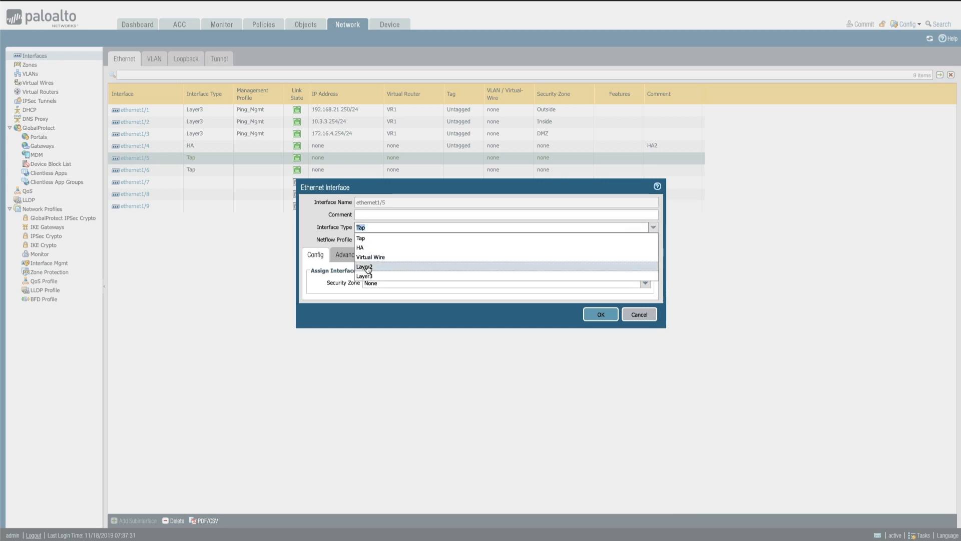
{"action": "left_click", "coordinate": [380, 247]}
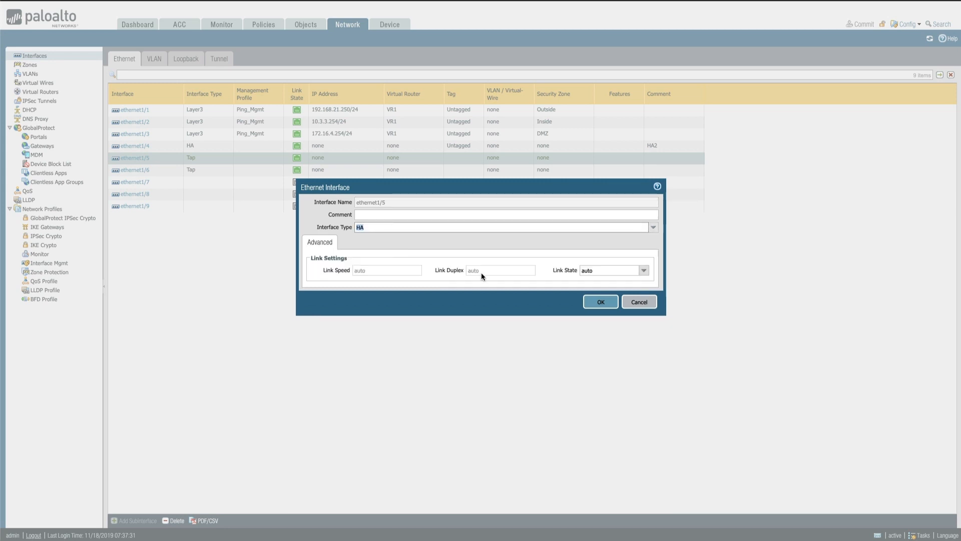
{"action": "left_click", "coordinate": [590, 302]}
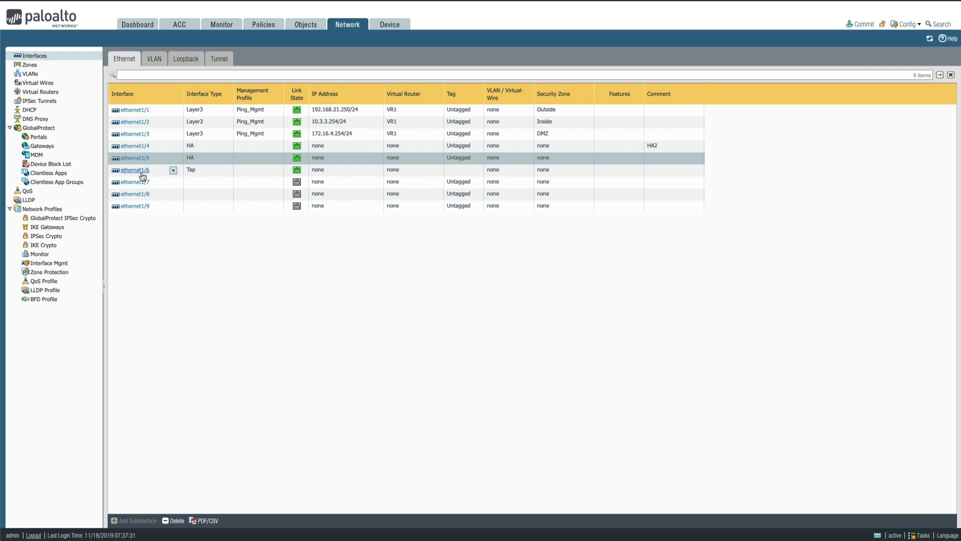
- Set the interface type of ethernet1/6 to HA
{"action": "left_click", "coordinate": [141, 173]}
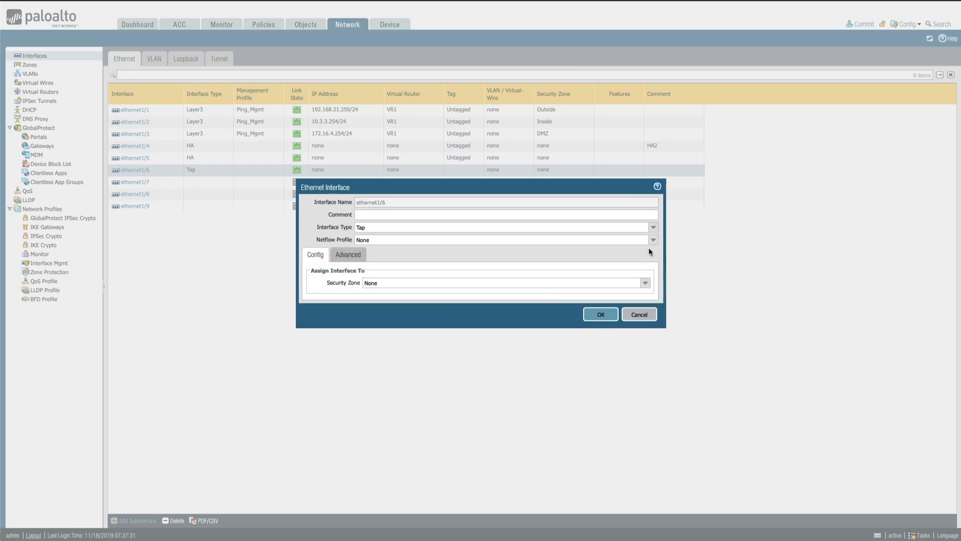
{"action": "left_click", "coordinate": [653, 228]}
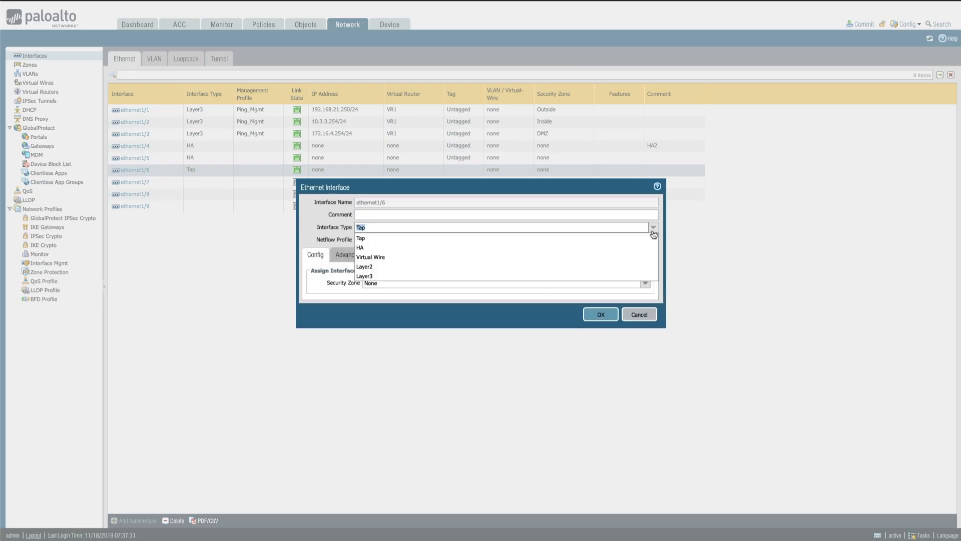
{"action": "left_click", "coordinate": [509, 249]}
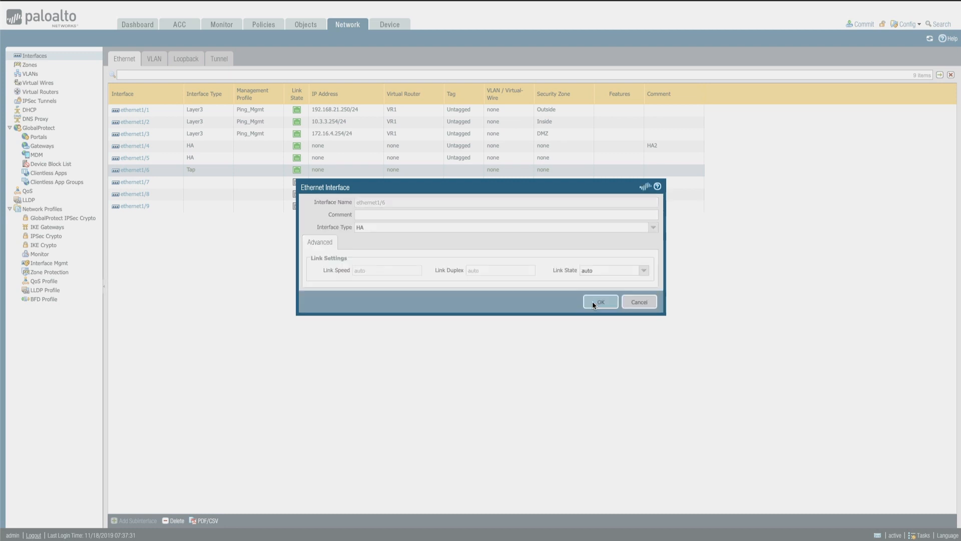
{"action": "left_click", "coordinate": [593, 301]}
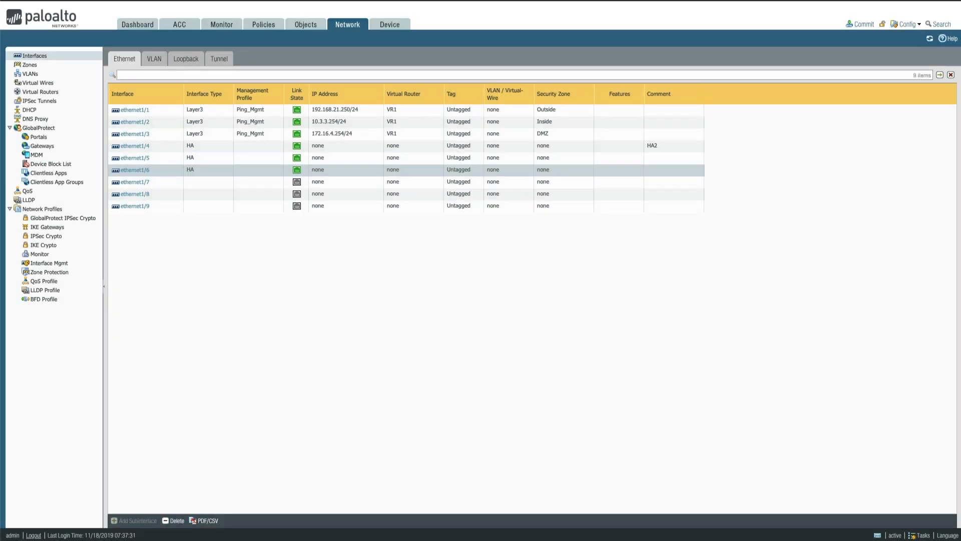
- Commit the HA interface changes on PA-VM-50-Active, refreshing the passive firewall's interface list before closing the commit status
{"action": "left_click", "coordinate": [861, 24]}
{"action": "left_click", "coordinate": [572, 386]}
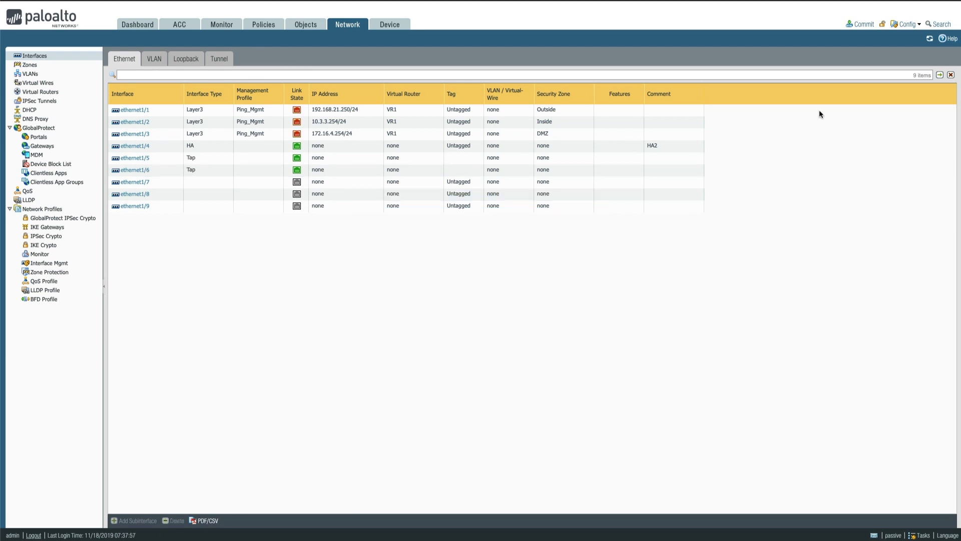
{"action": "left_click", "coordinate": [927, 42]}
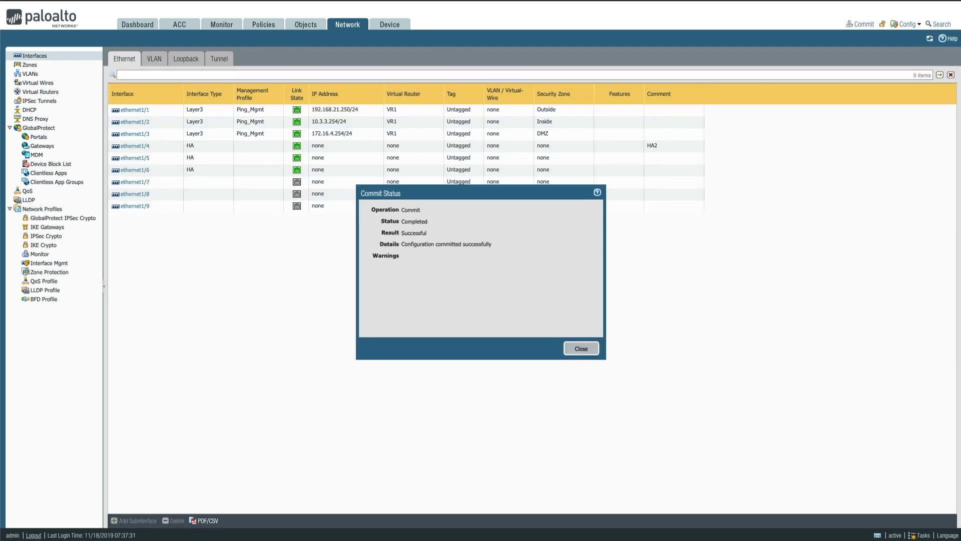
{"action": "left_click", "coordinate": [580, 349]}
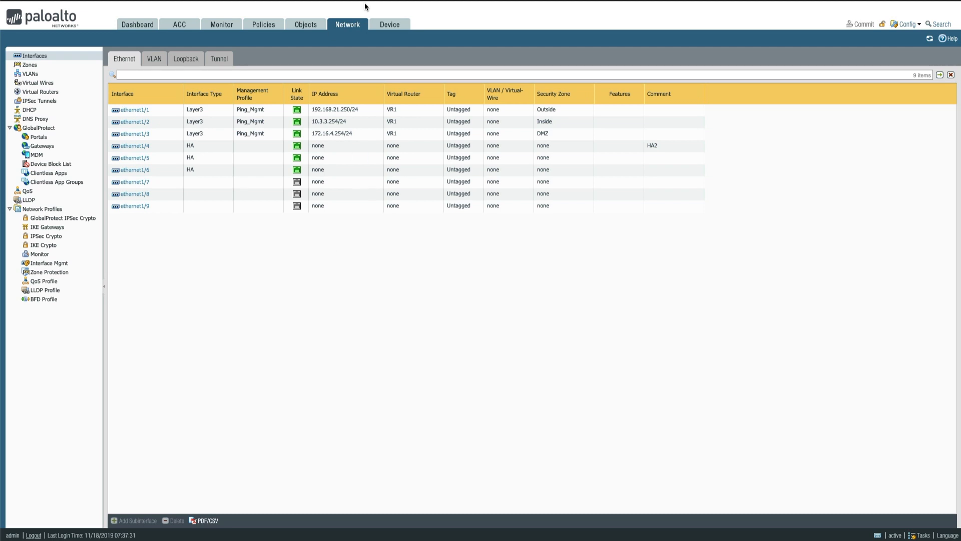
- Configure the HA1 Backup control link on port ethernet1/5 with IP address 2.2.2.1 and netmask 255.255.255.0
{"action": "left_click", "coordinate": [387, 29]}
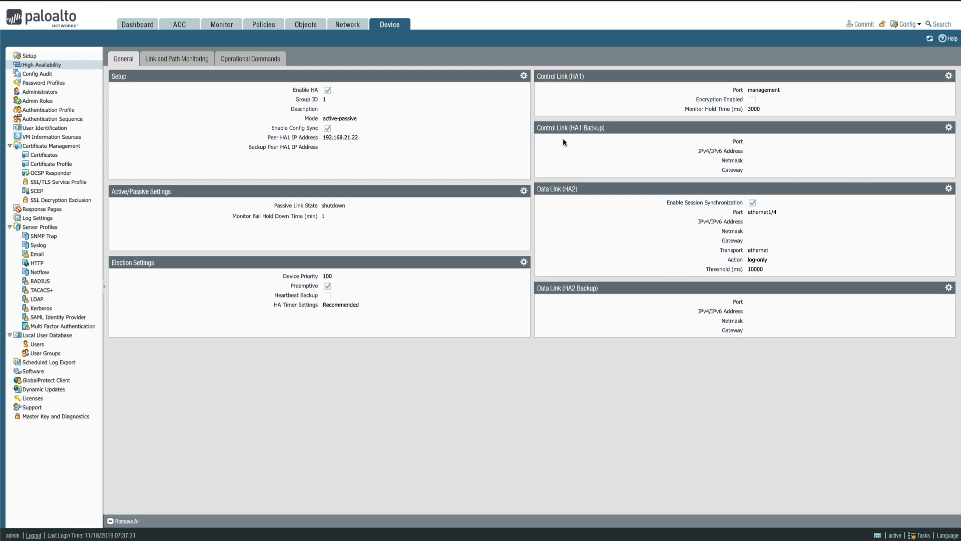
{"action": "left_click", "coordinate": [949, 127]}
{"action": "left_click", "coordinate": [589, 250]}
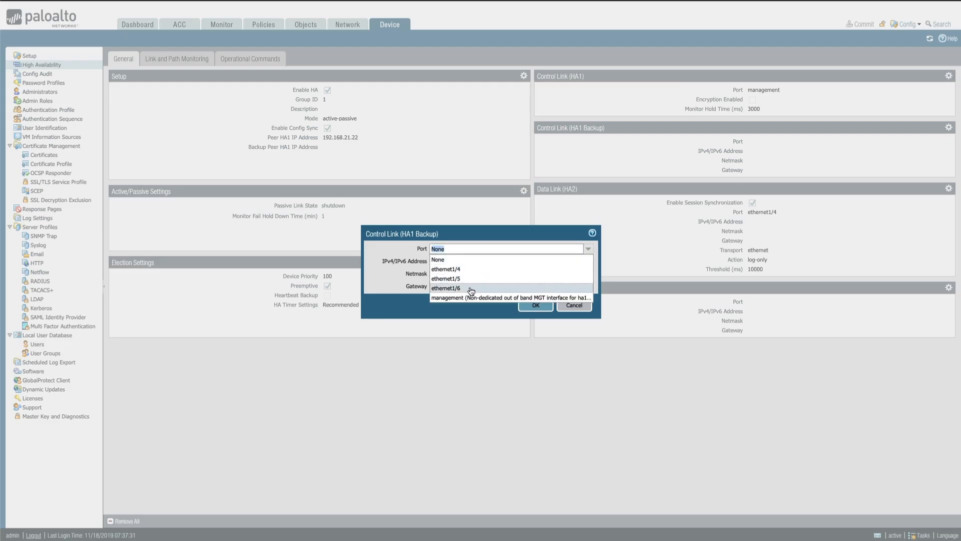
{"action": "left_click", "coordinate": [472, 281]}
{"action": "left_click", "coordinate": [473, 265]}
{"action": "type", "text": "2.2.2."}
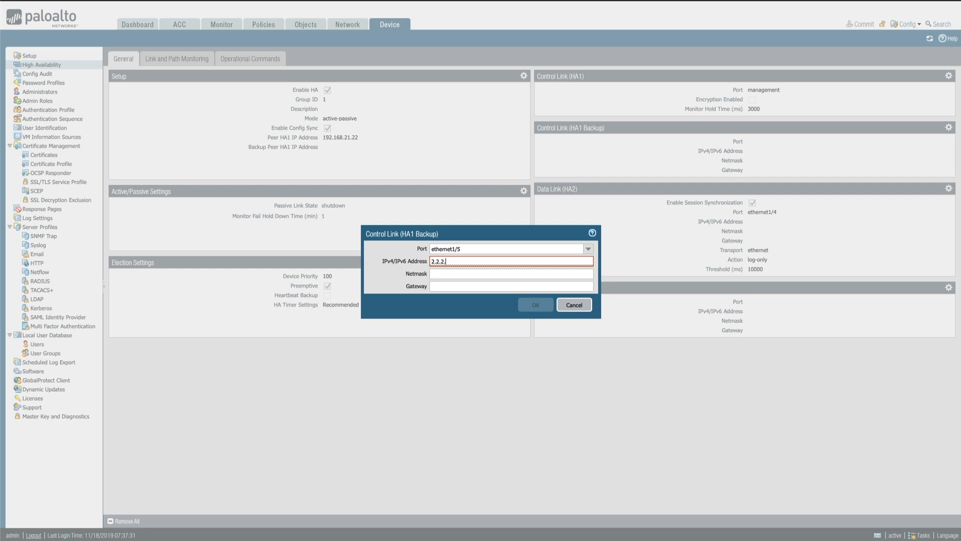
{"action": "type", "text": "1"}
{"action": "left_click", "coordinate": [464, 273]}
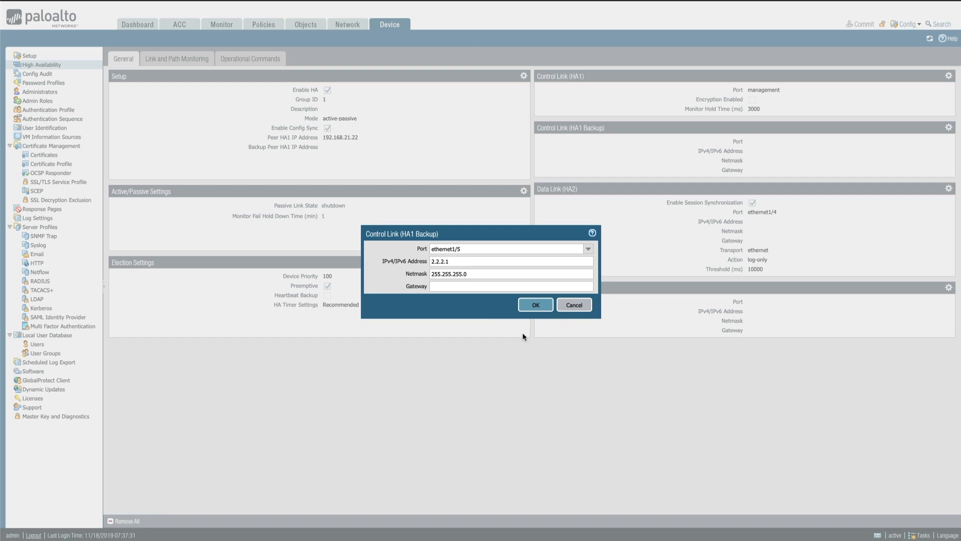
{"action": "left_click", "coordinate": [537, 306]}
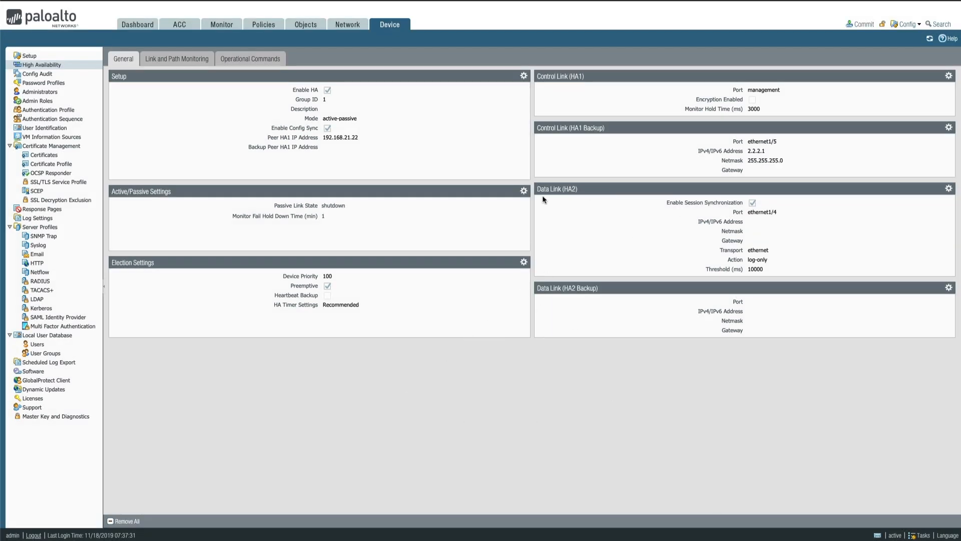
- Configure the HA2 Backup data link to use port ethernet1/6
{"action": "left_click", "coordinate": [949, 287]}
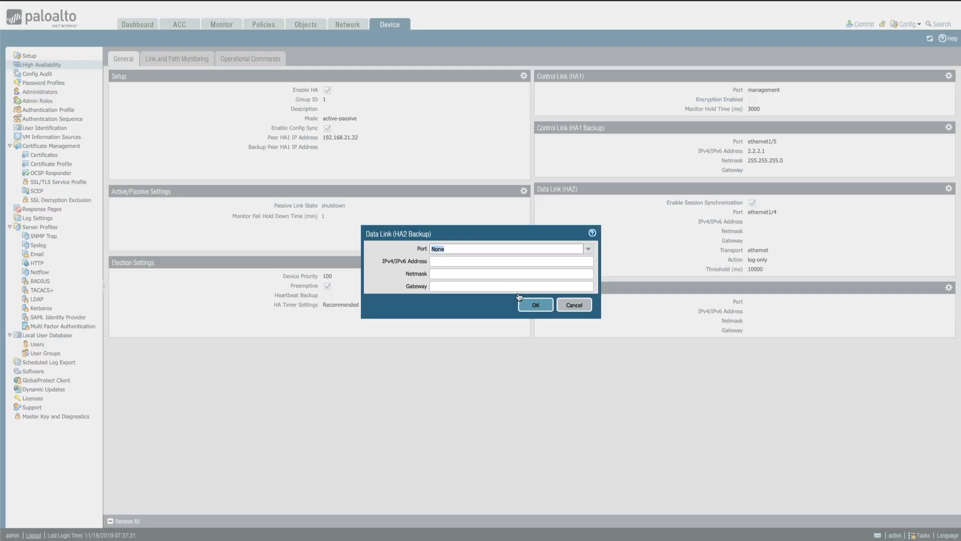
{"action": "left_click", "coordinate": [588, 249]}
{"action": "left_click", "coordinate": [489, 288]}
{"action": "left_click", "coordinate": [536, 304]}
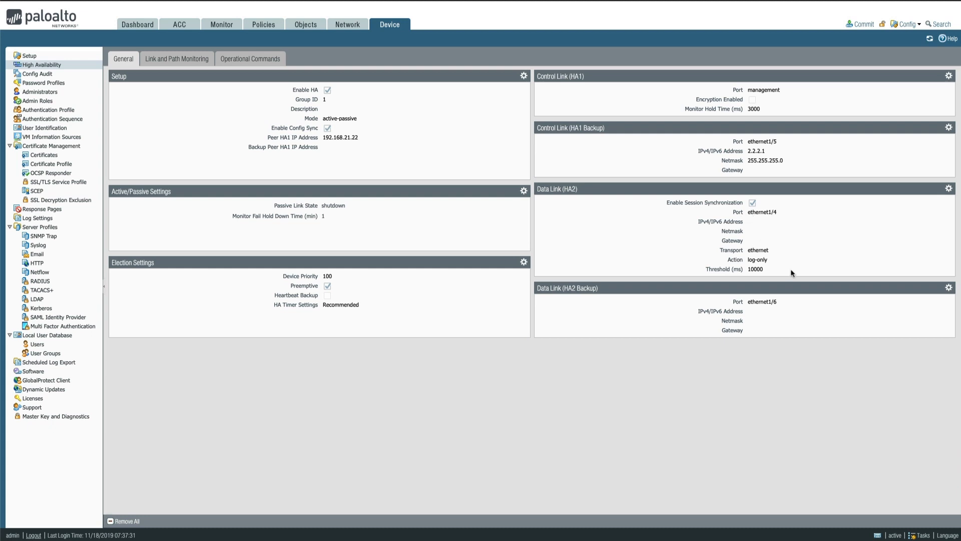
- Set the backup peer HA1 IP address to 2.2.2.2 in the HA setup
{"action": "left_click", "coordinate": [522, 76]}
{"action": "left_click", "coordinate": [489, 306]}
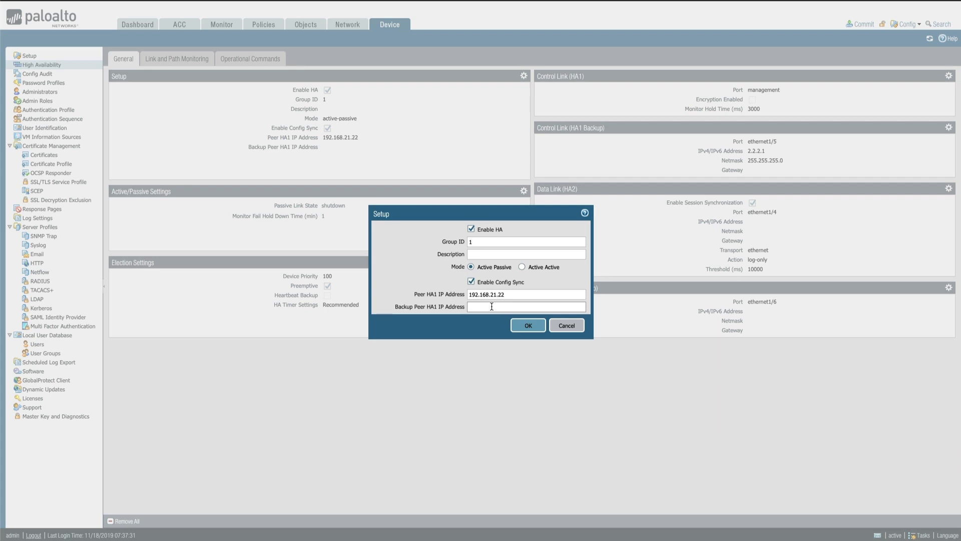
{"action": "type", "text": "2"}
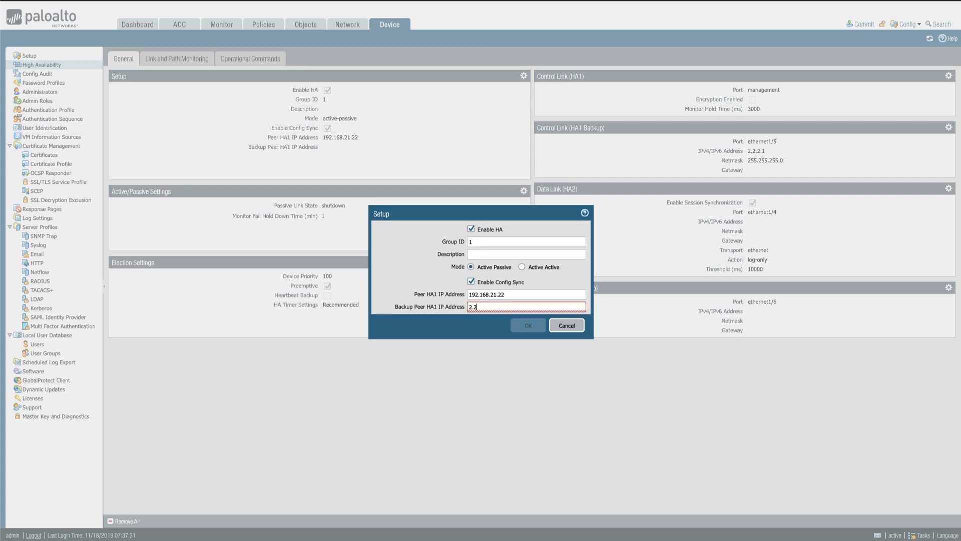
{"action": "type", "text": ".2.2"}
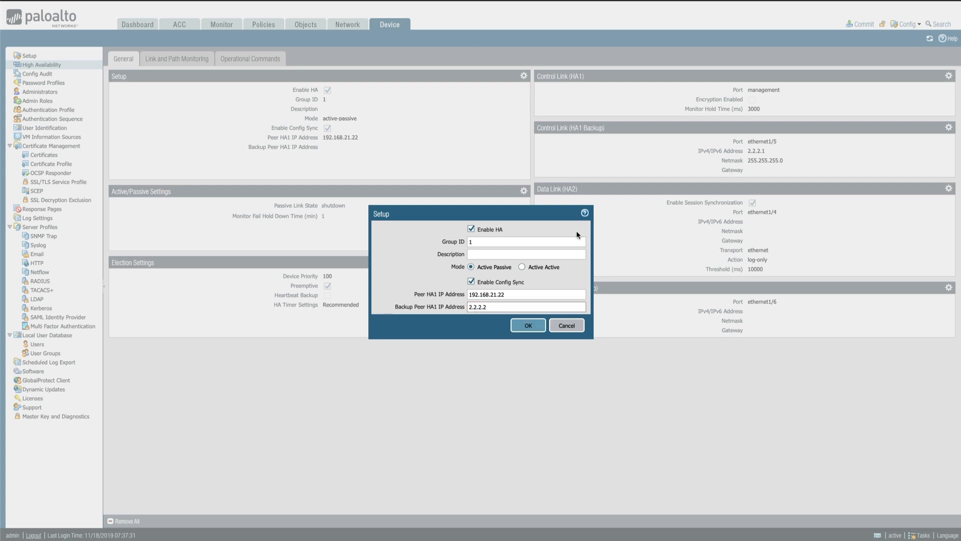
{"action": "left_click", "coordinate": [530, 326]}
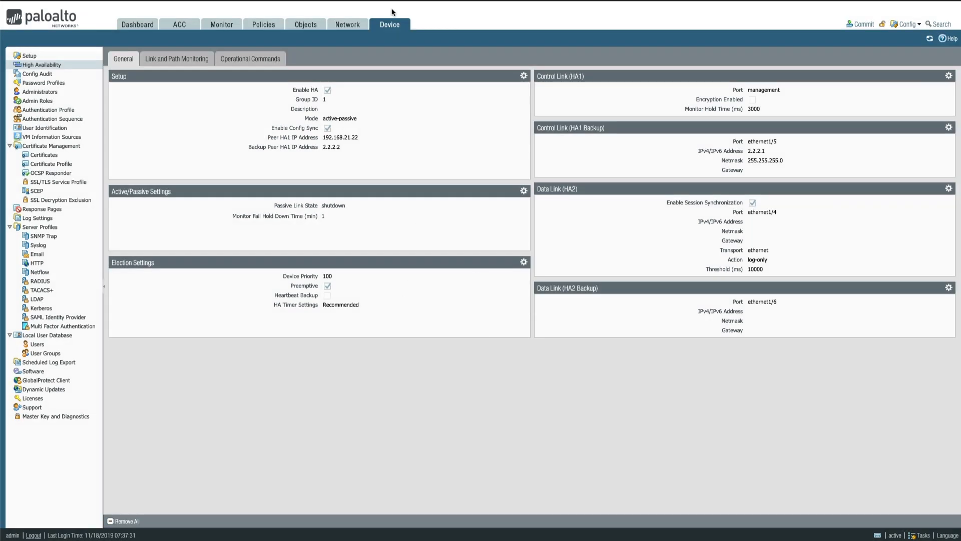
- Commit all pending HA backup link changes on the active firewall
{"action": "left_click", "coordinate": [859, 29]}
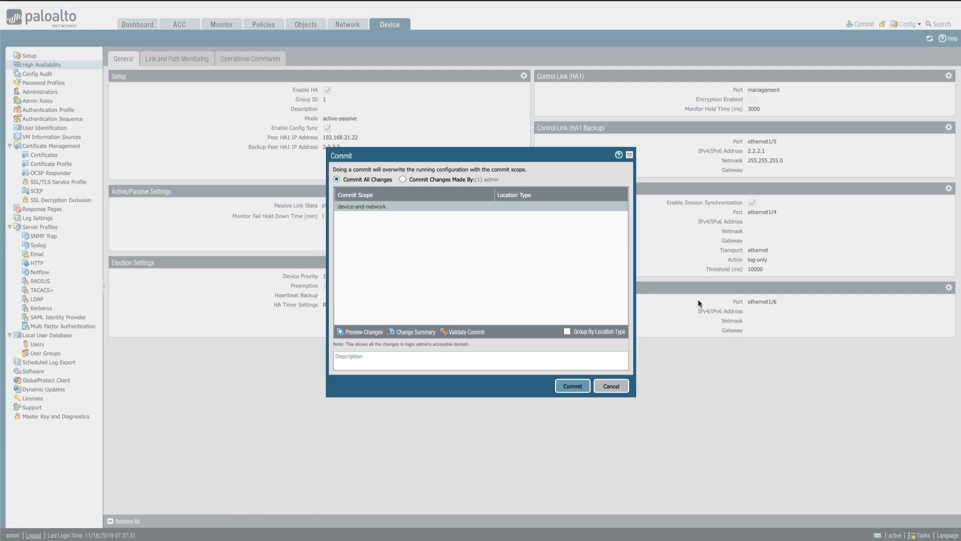
{"action": "left_click", "coordinate": [574, 389]}
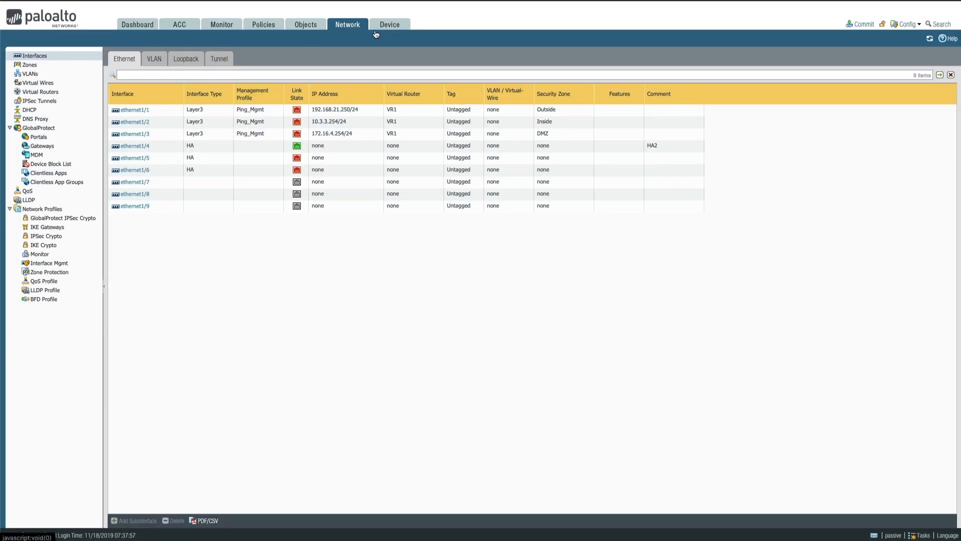
- On the passive firewall, configure the HA1 Backup control link on ethernet1/5 with IP address 2.2.2.2 and netmask 255.255.255.0
{"action": "left_click", "coordinate": [390, 27]}
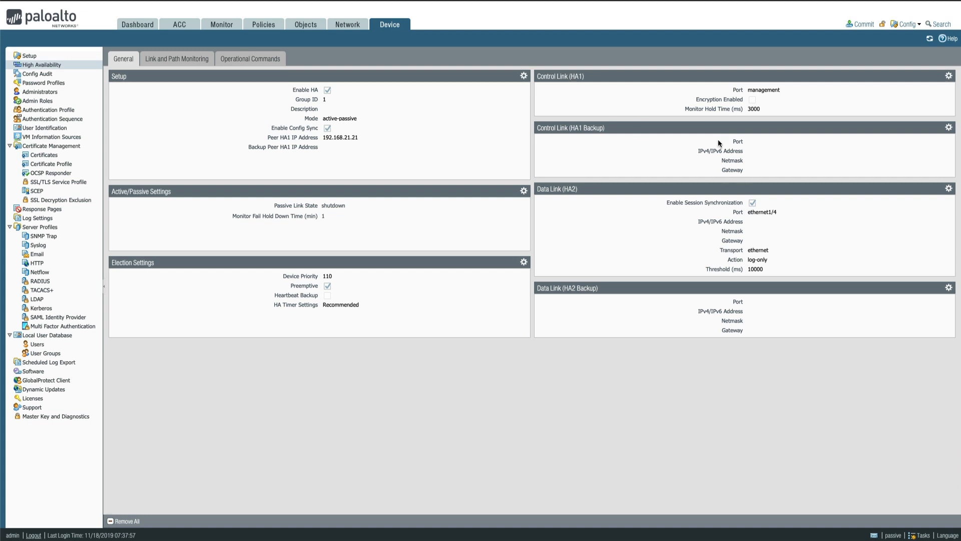
{"action": "left_click", "coordinate": [949, 130]}
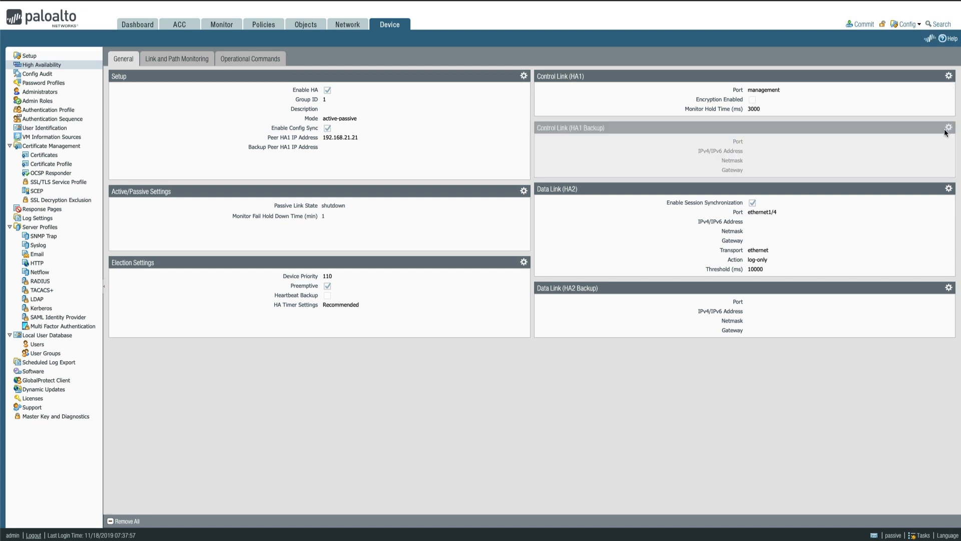
{"action": "left_click", "coordinate": [588, 249]}
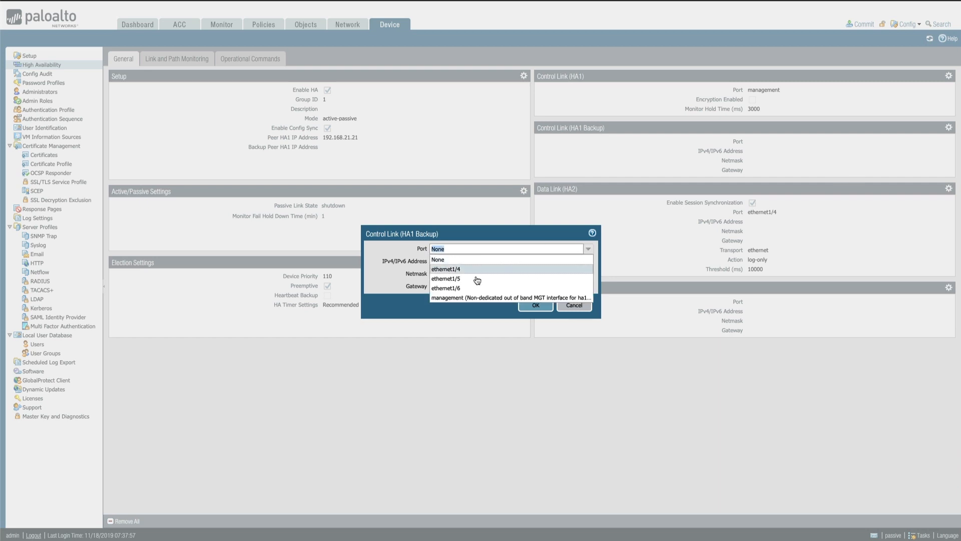
{"action": "left_click", "coordinate": [447, 280]}
{"action": "left_click", "coordinate": [493, 261]}
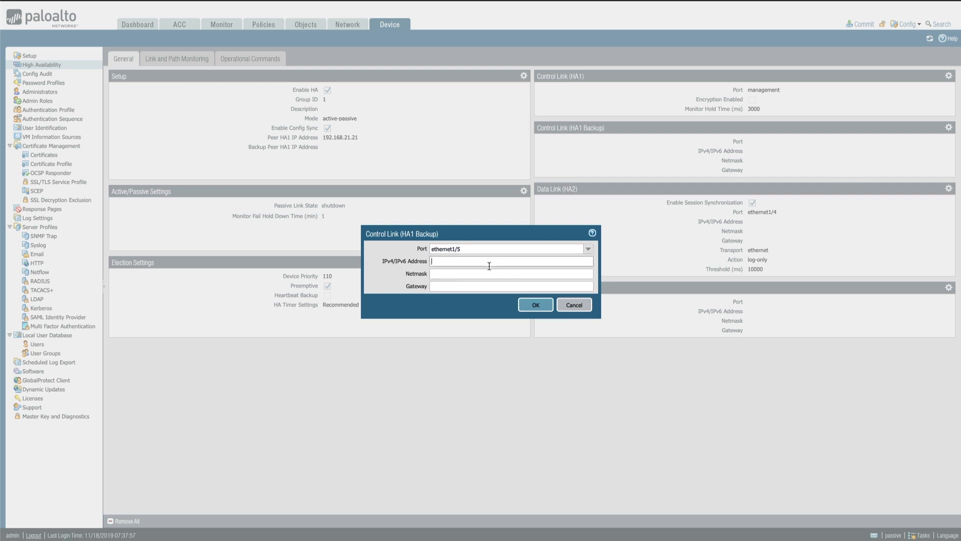
{"action": "type", "text": "2.2.2.2"}
{"action": "left_click", "coordinate": [467, 274]}
{"action": "type", "text": "255.255.255.0"}
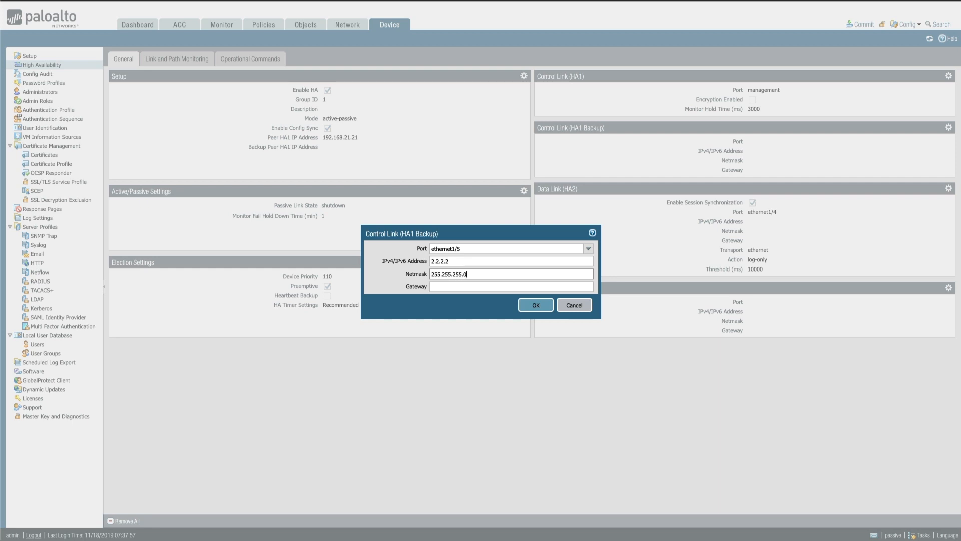
{"action": "left_click", "coordinate": [540, 306]}
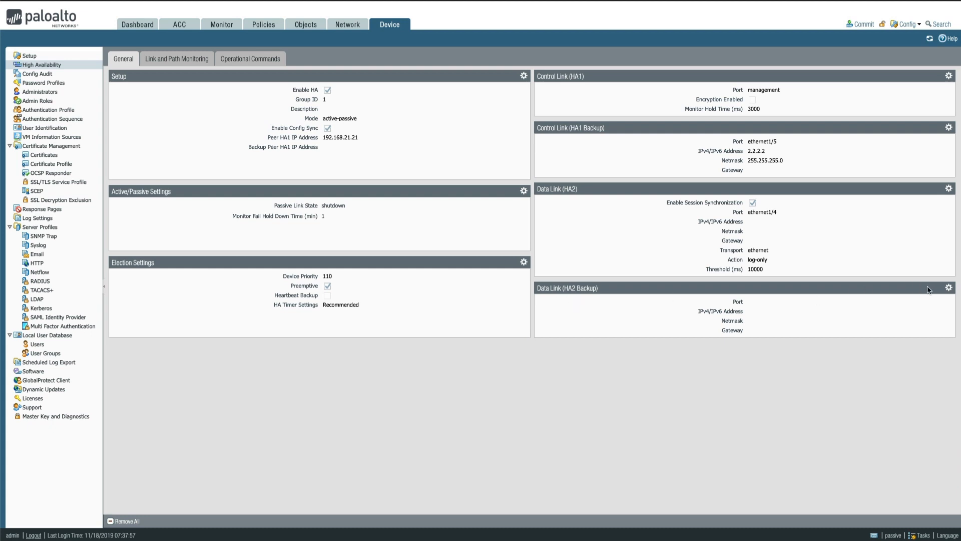
- Assign port ethernet1/6 to the HA2 Backup data link on the passive firewall
{"action": "left_click", "coordinate": [948, 287]}
{"action": "left_click", "coordinate": [588, 249]}
{"action": "left_click", "coordinate": [464, 290]}
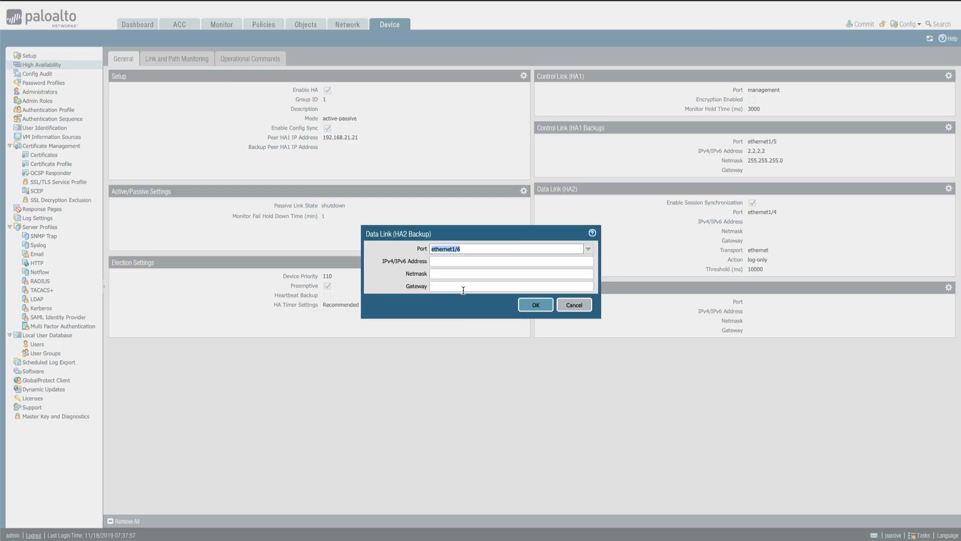
{"action": "left_click", "coordinate": [535, 305]}
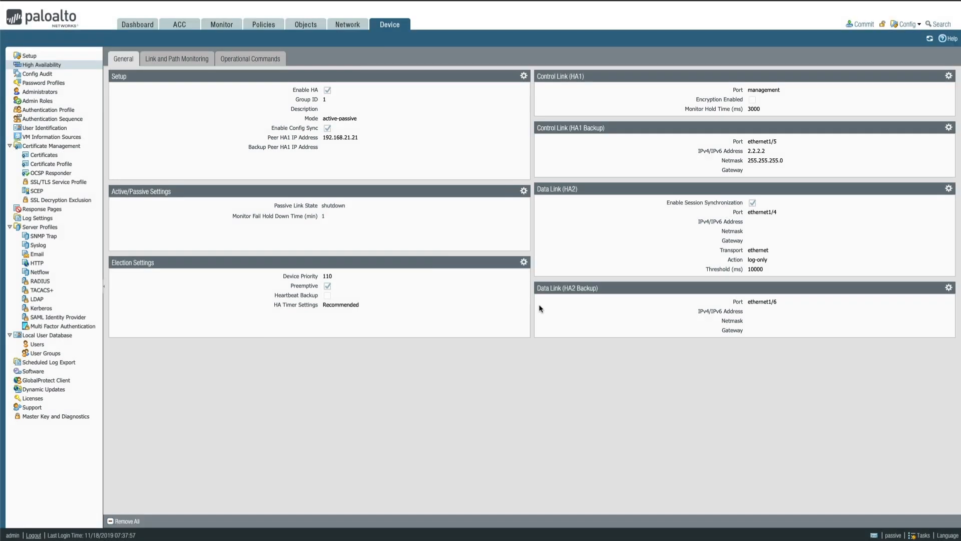
- Set the passive firewall's backup peer HA1 IP address to 2.2.2.1 in the HA setup
{"action": "left_click", "coordinate": [524, 76]}
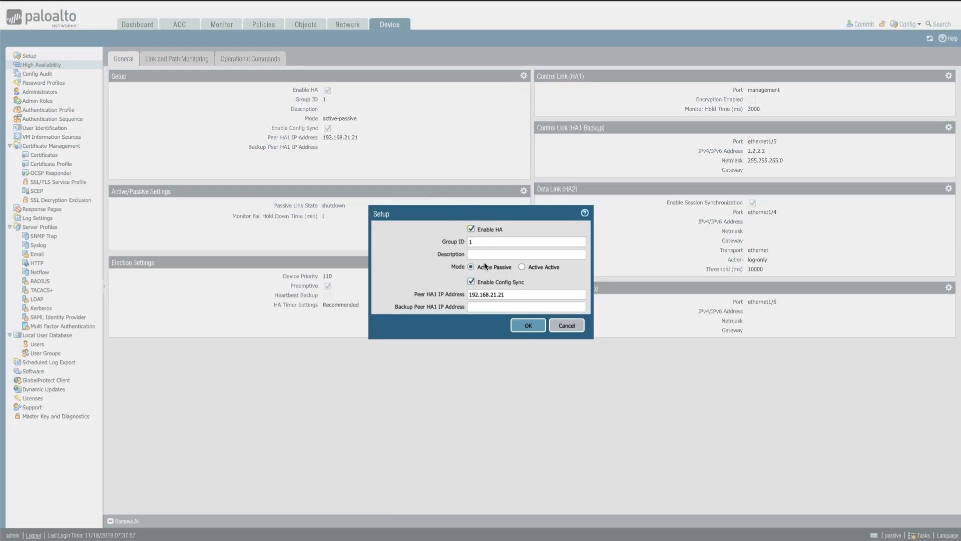
{"action": "left_click", "coordinate": [488, 306]}
{"action": "type", "text": "2.2.2."}
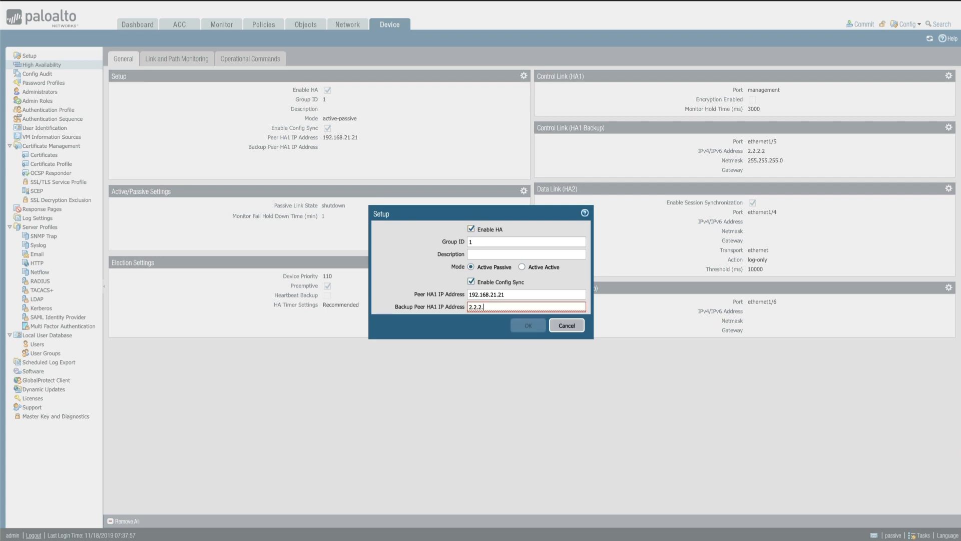
{"action": "type", "text": "1"}
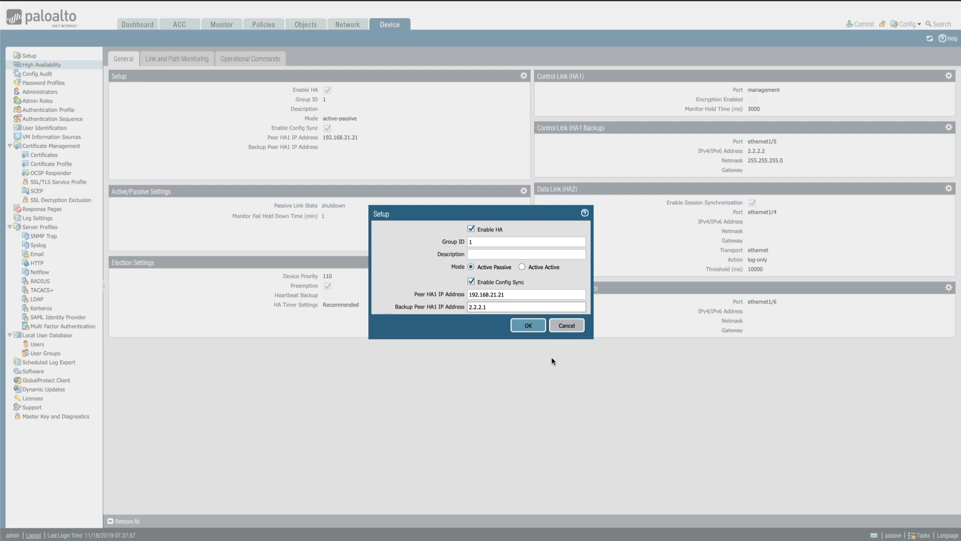
{"action": "left_click", "coordinate": [532, 329]}
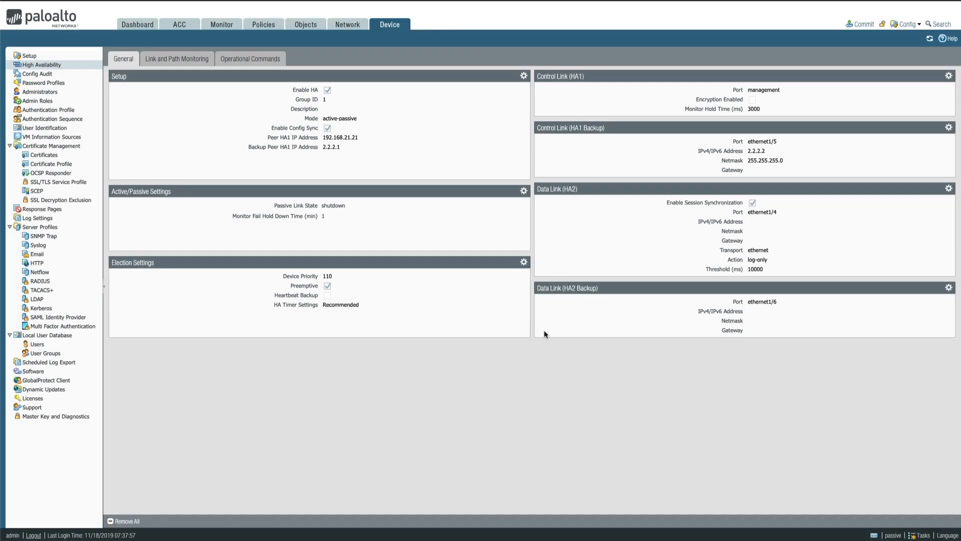
- Commit all pending changes on the passive firewall and dismiss the commit status on the active firewall
{"action": "left_click", "coordinate": [861, 25]}
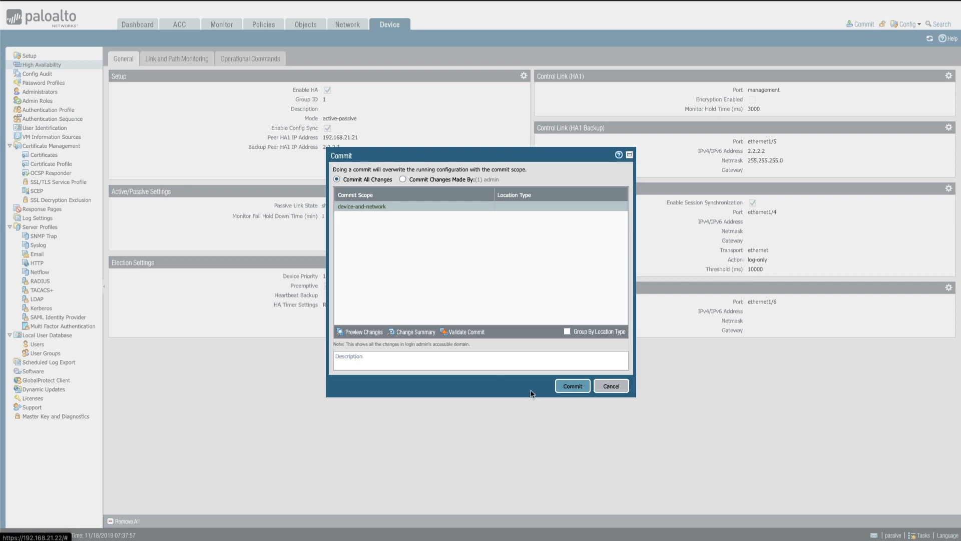
{"action": "left_click", "coordinate": [573, 386]}
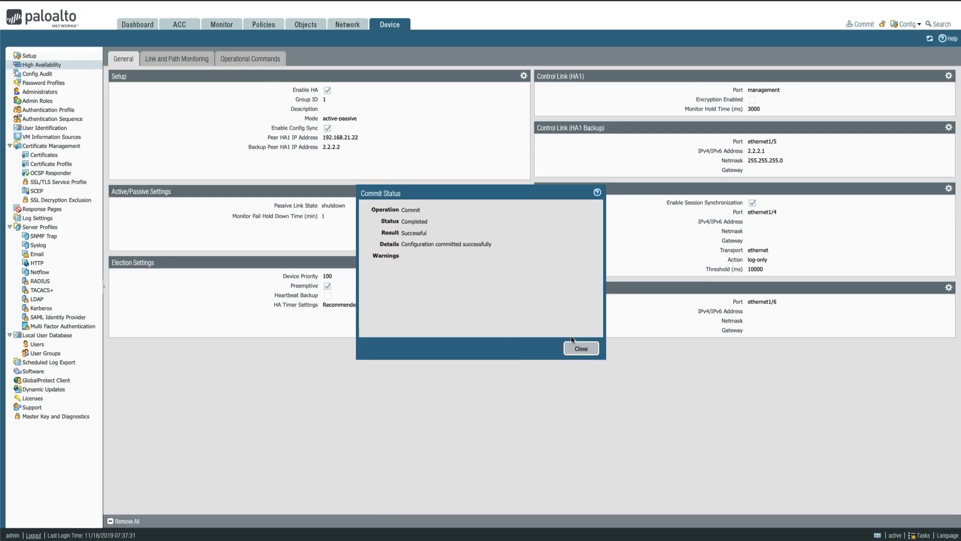
{"action": "left_click", "coordinate": [575, 349]}
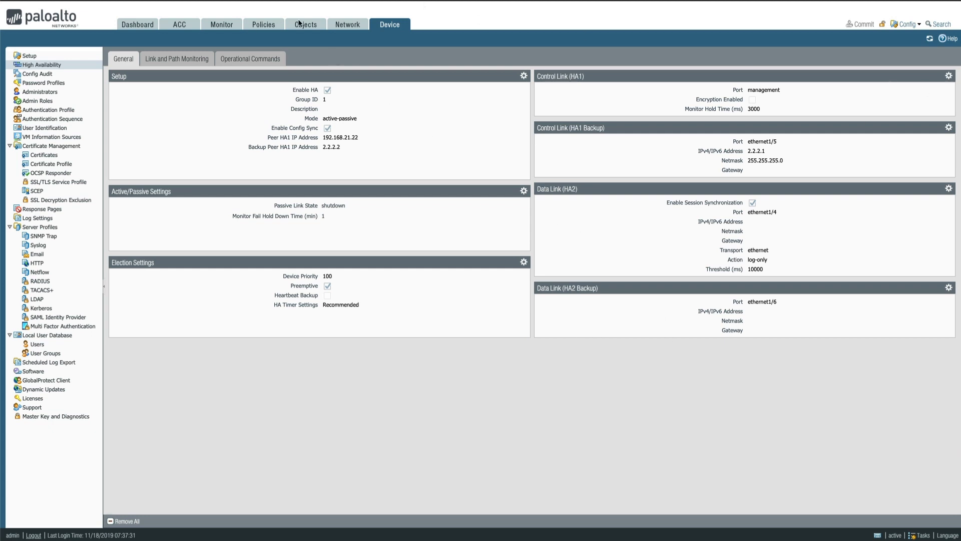
- Check the HA1 Backup and HA2 Backup status on the active firewall's dashboard, refreshing the High Availability data
{"action": "left_click", "coordinate": [145, 32]}
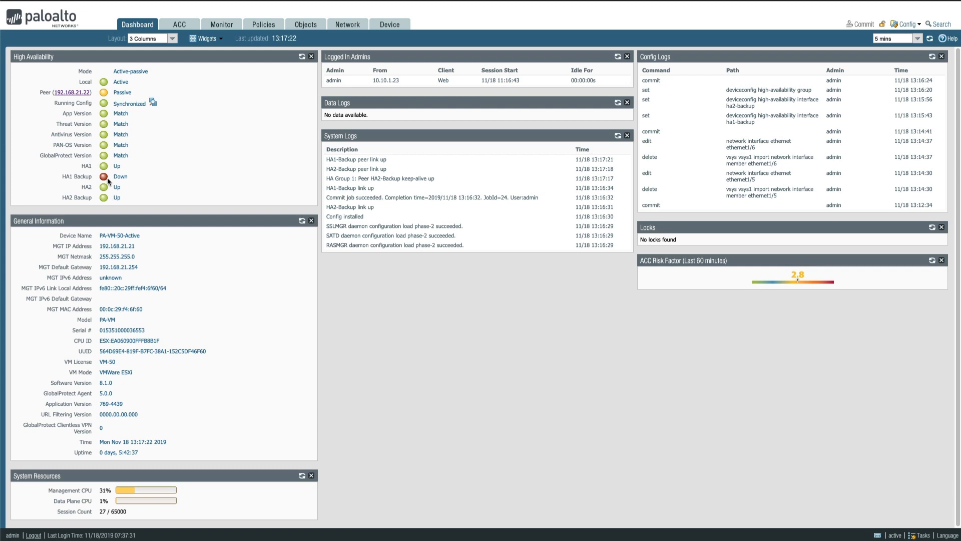
{"action": "left_click", "coordinate": [929, 39]}
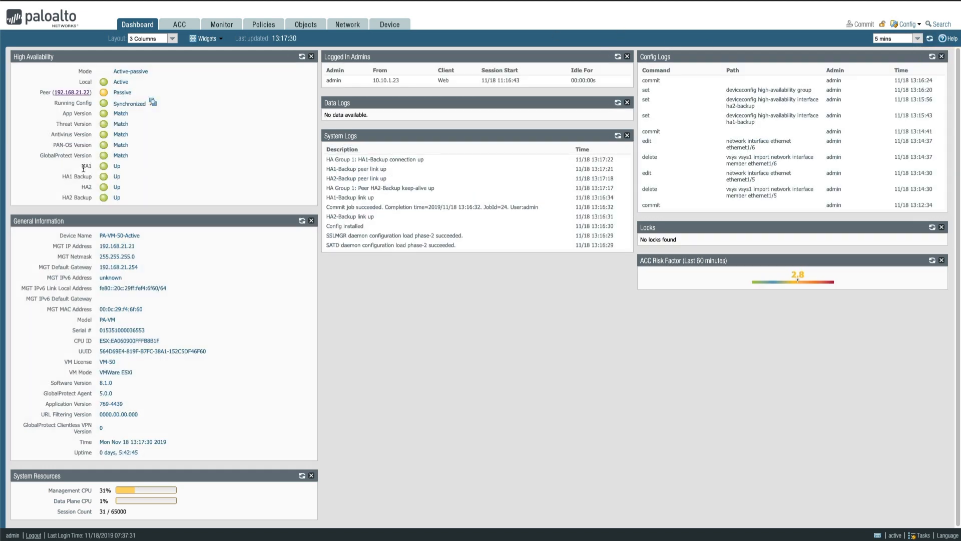